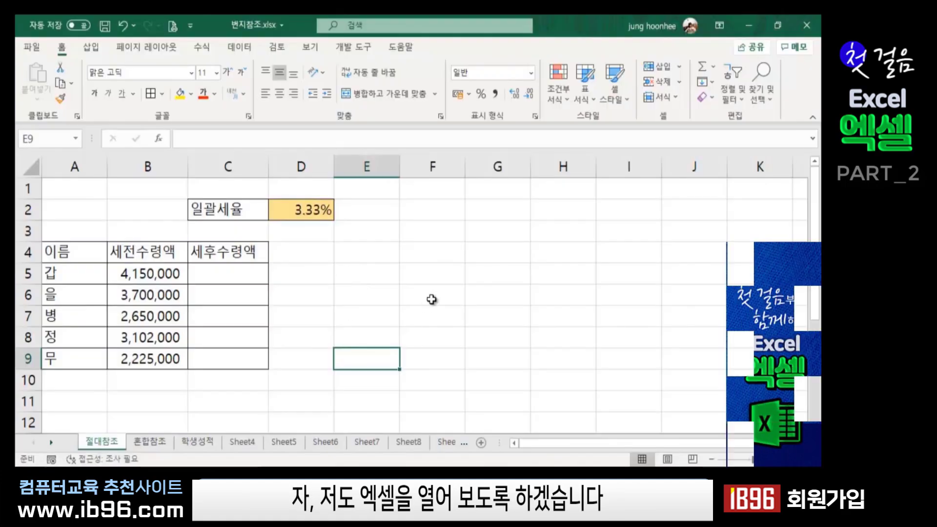
click(432, 299)
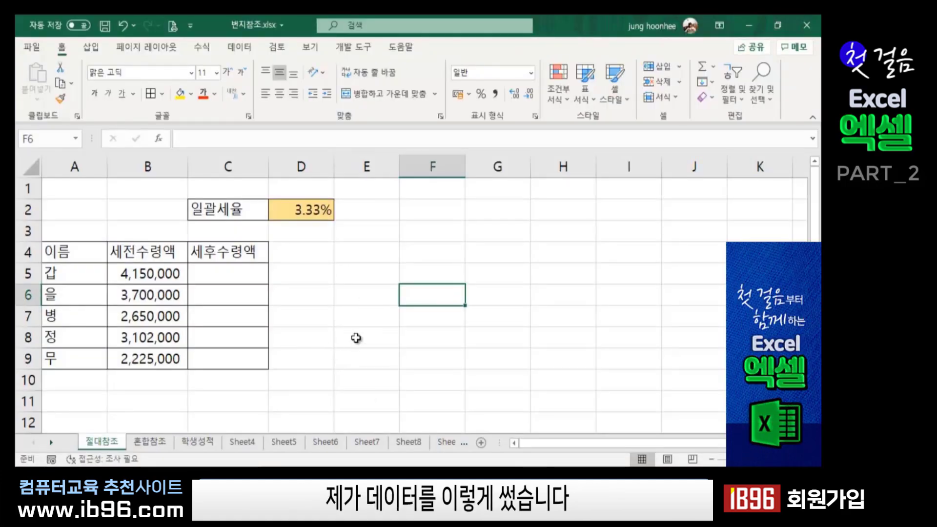
scroll(417, 338, up, 1)
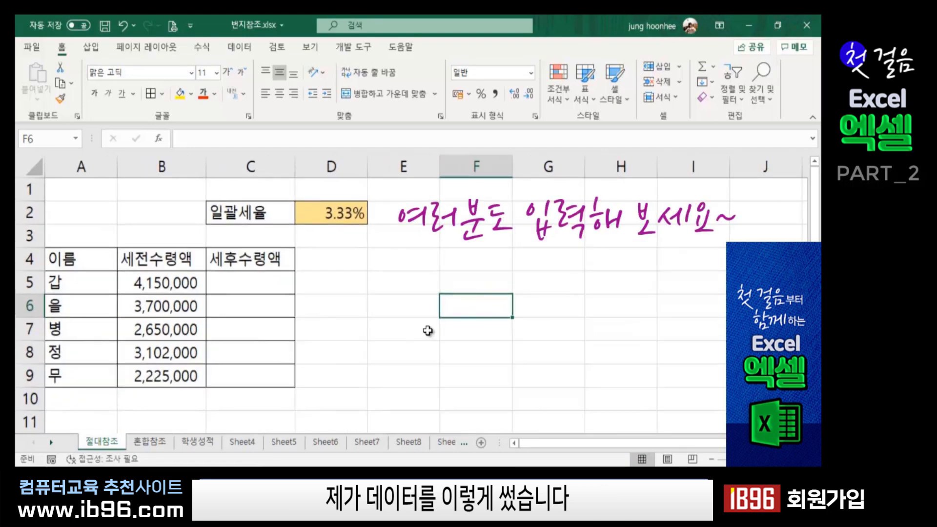
click(426, 331)
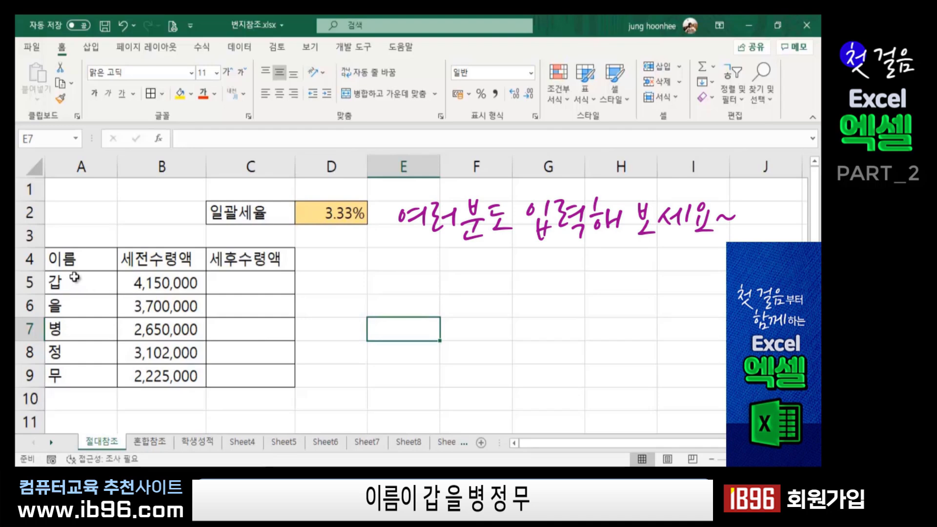
drag(73, 281, 70, 377)
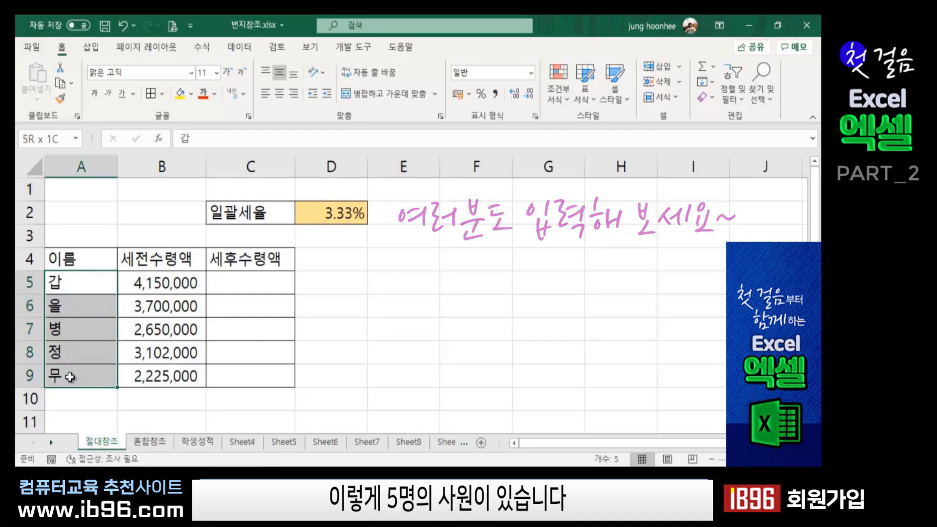
click(385, 303)
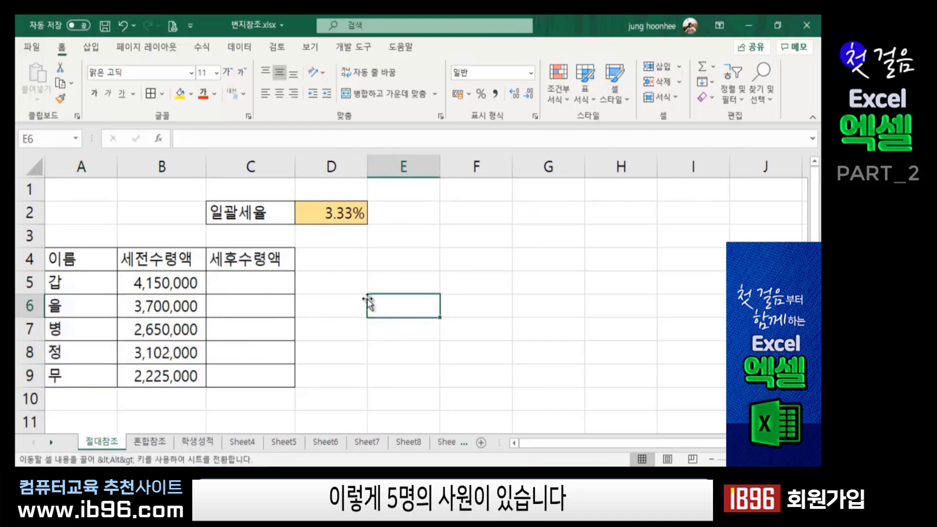
click(80, 283)
click(142, 281)
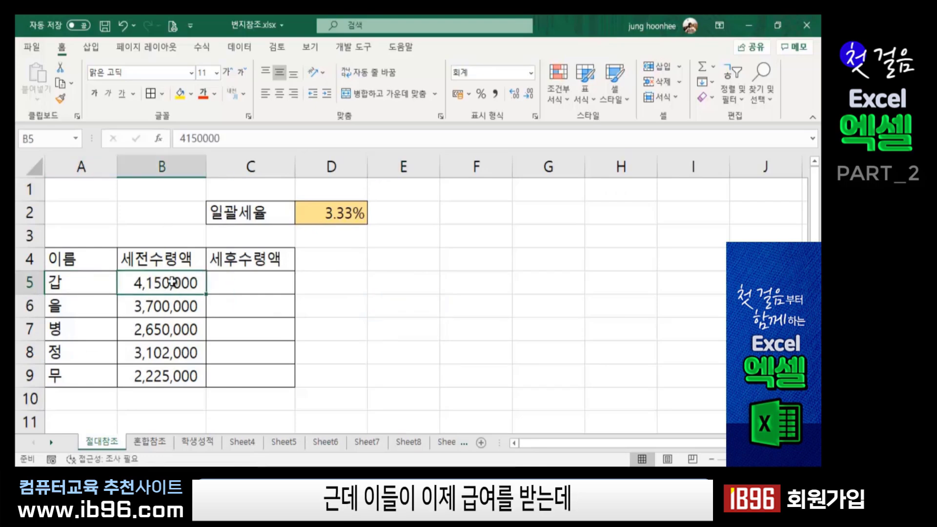
drag(169, 283, 170, 378)
click(396, 329)
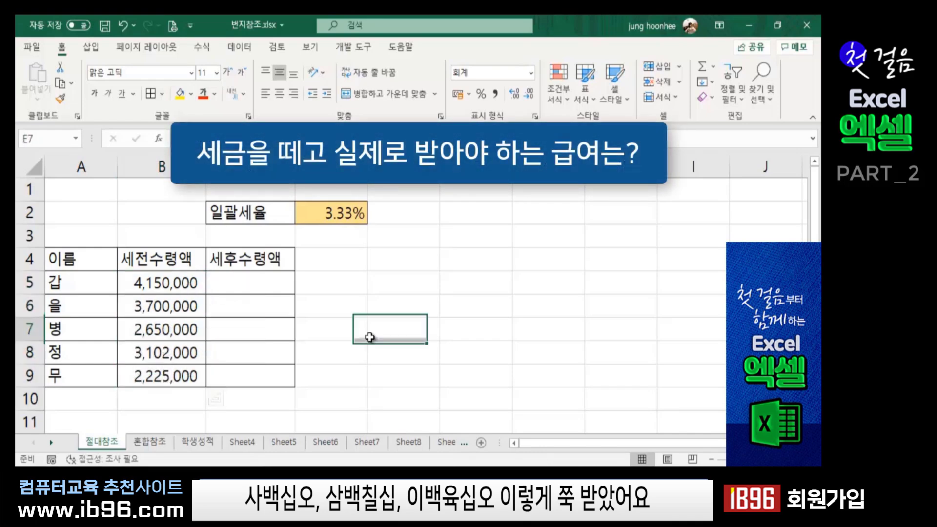
click(177, 286)
click(168, 307)
click(165, 329)
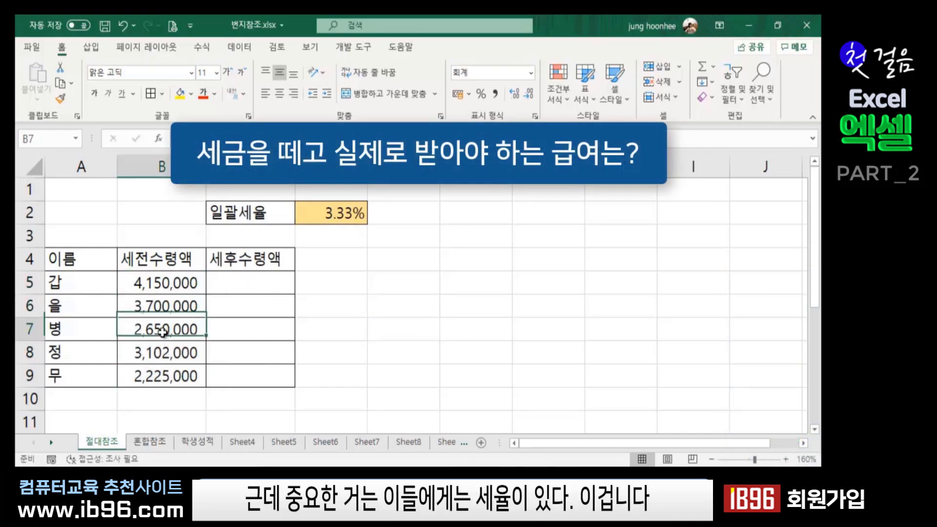
click(164, 352)
click(168, 376)
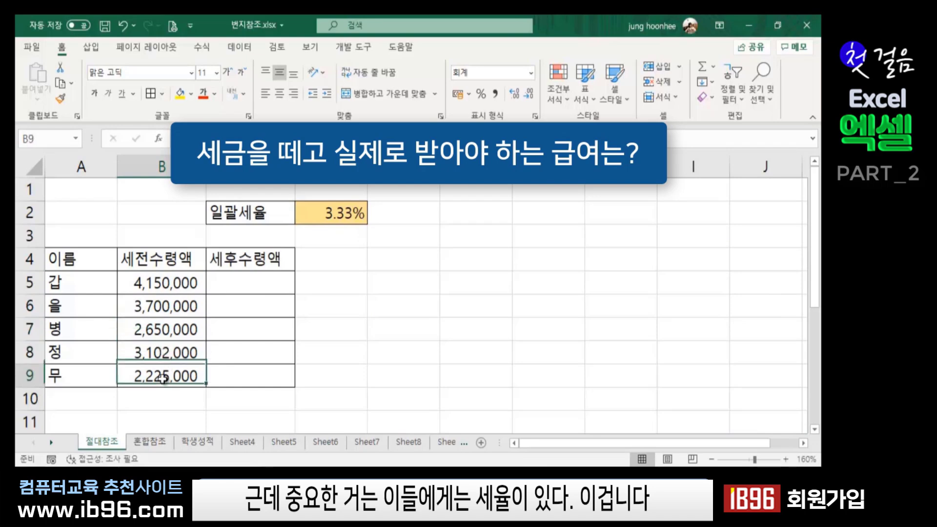
click(319, 212)
click(446, 274)
click(396, 328)
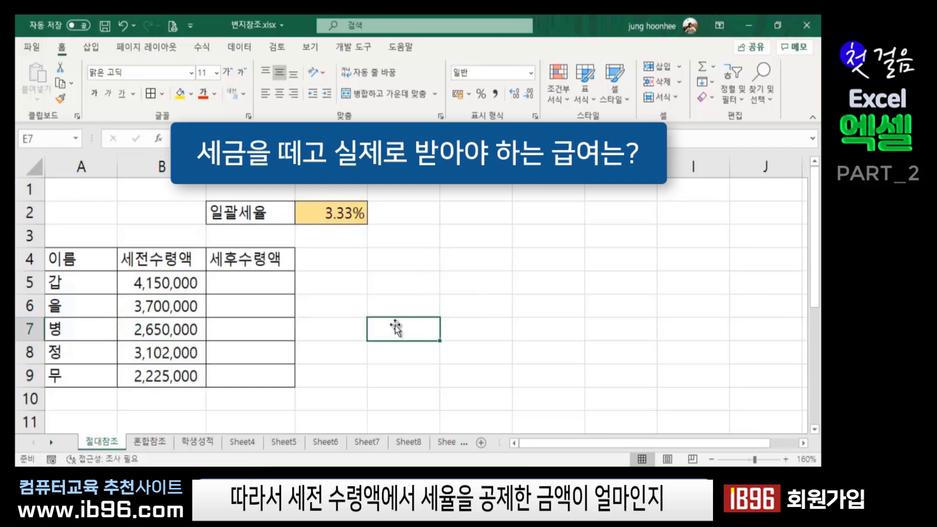
click(168, 285)
click(345, 213)
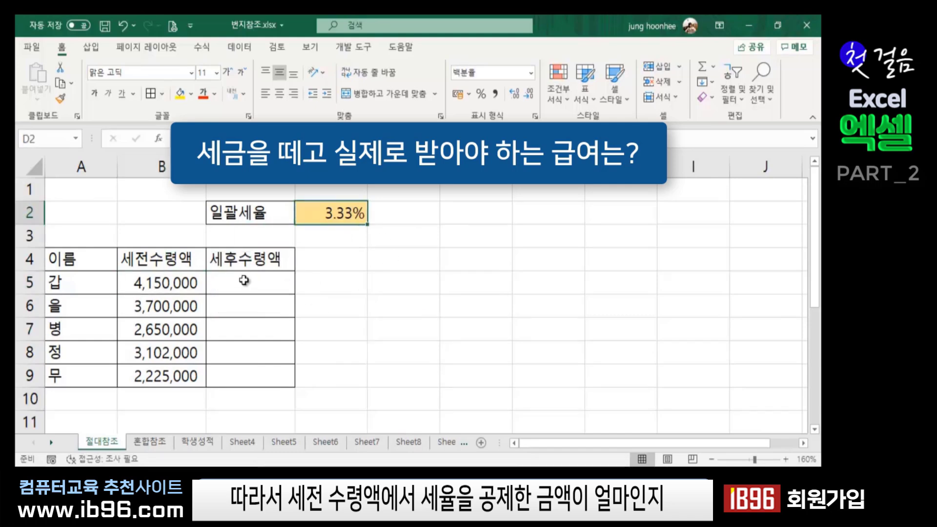
click(425, 317)
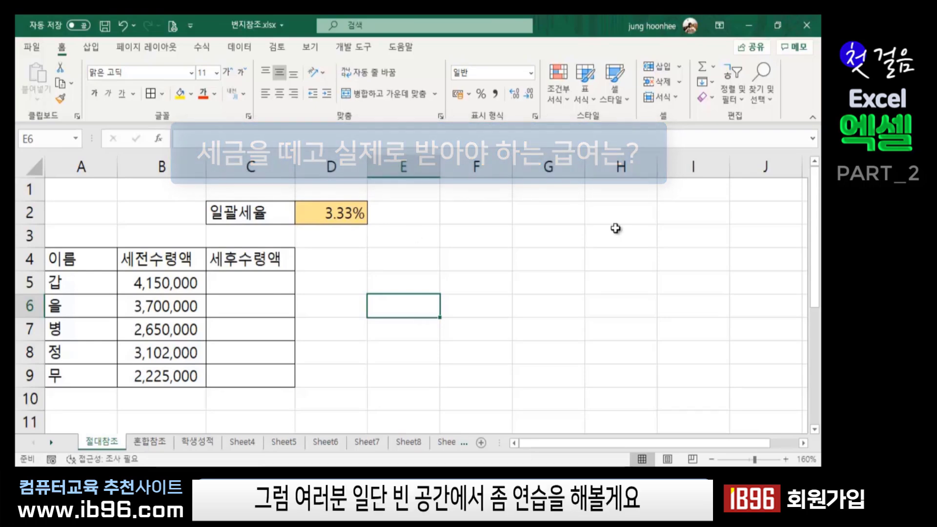
click(342, 282)
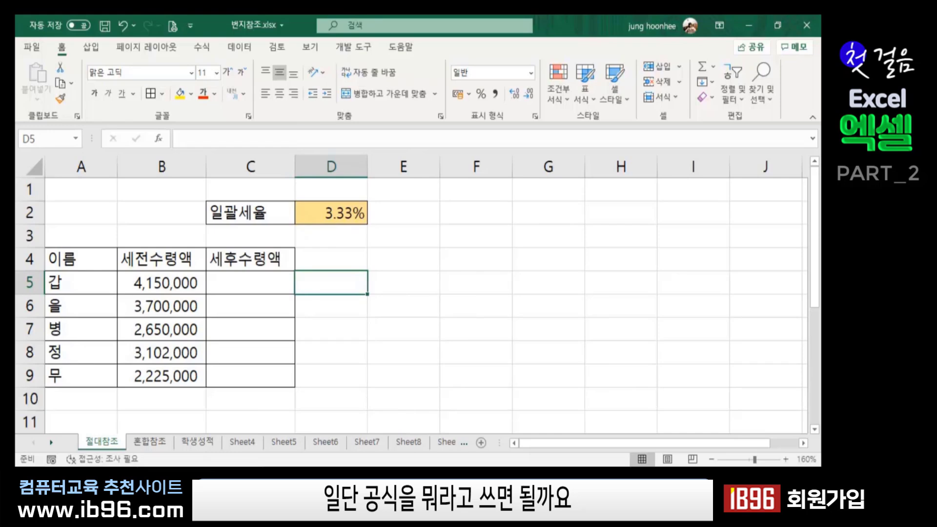
Step: Enter =B5-(B5*D2) in D5 so the first after-tax pay shows 4,011,805.00
text(=)
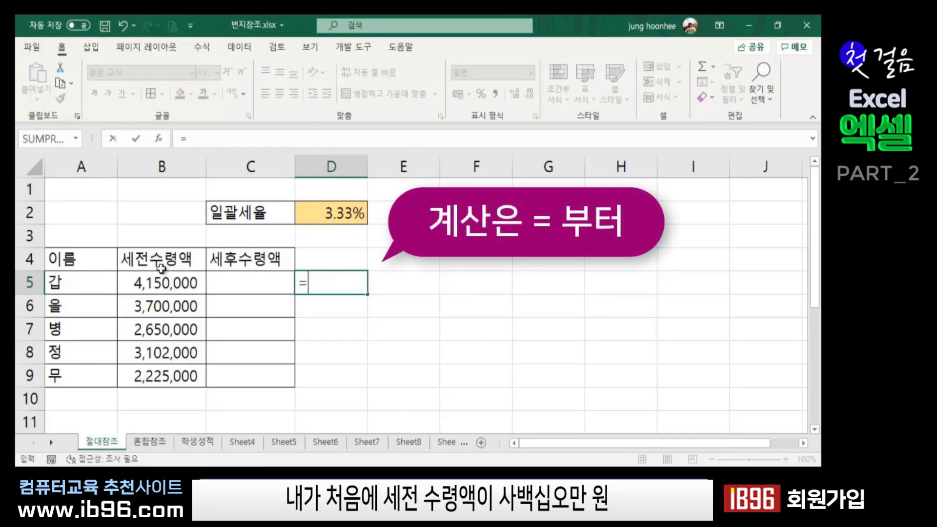
click(151, 284)
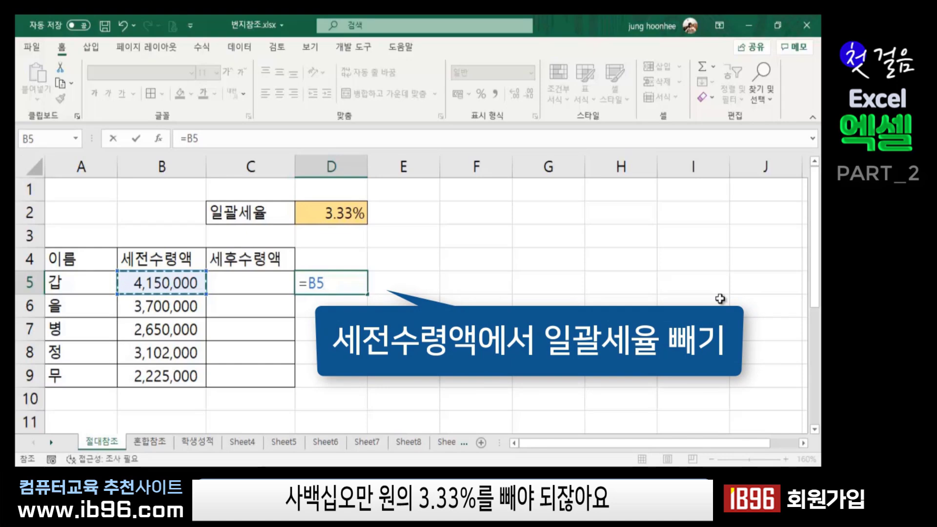
text(-()
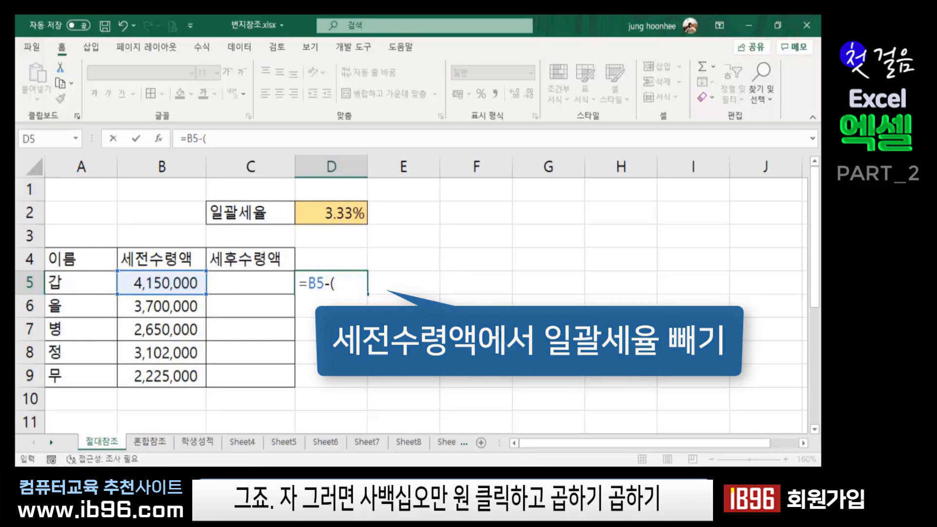
click(156, 283)
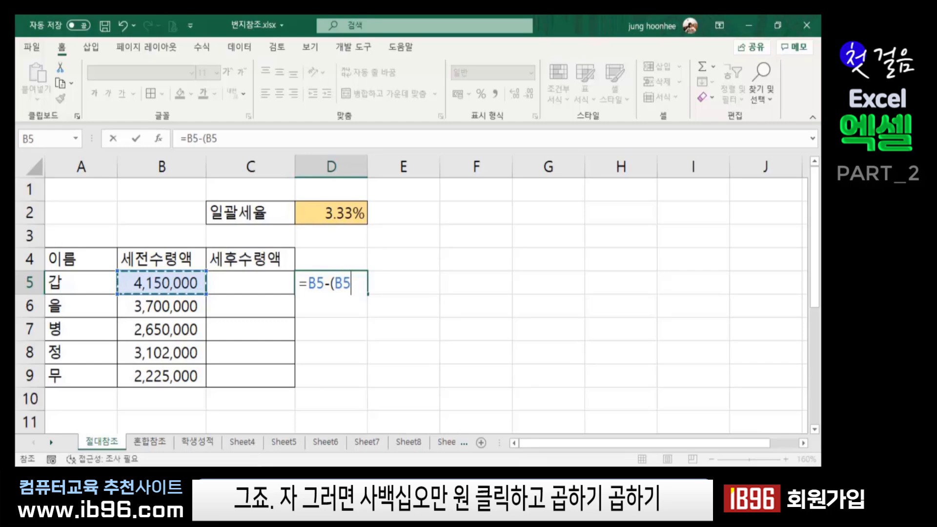
text(*)
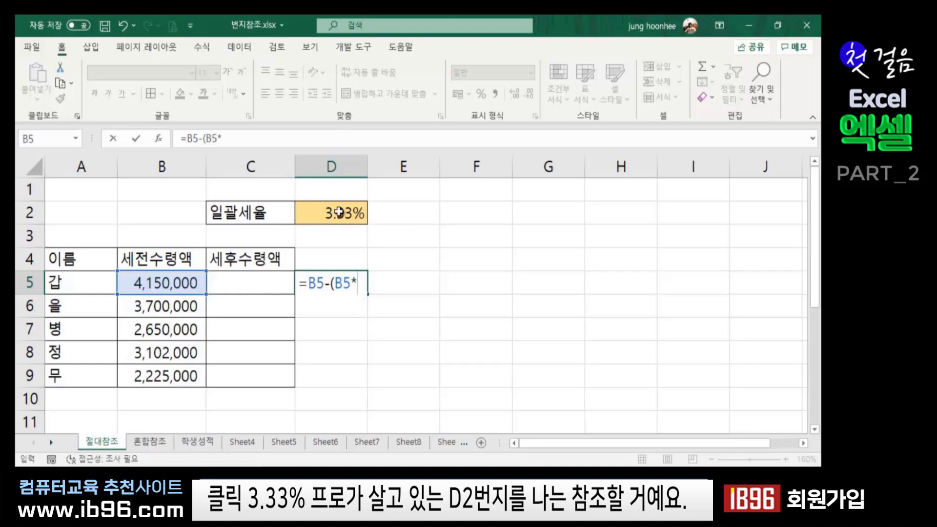
click(344, 213)
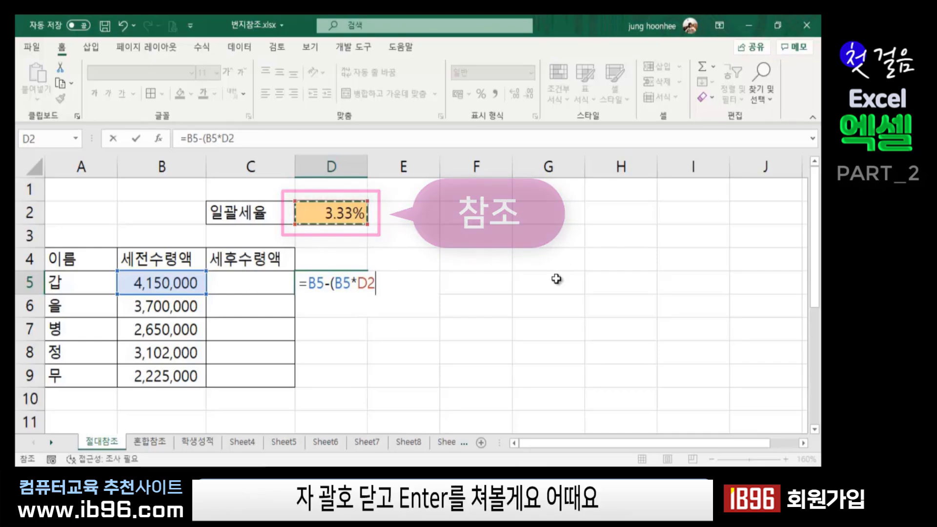
text())
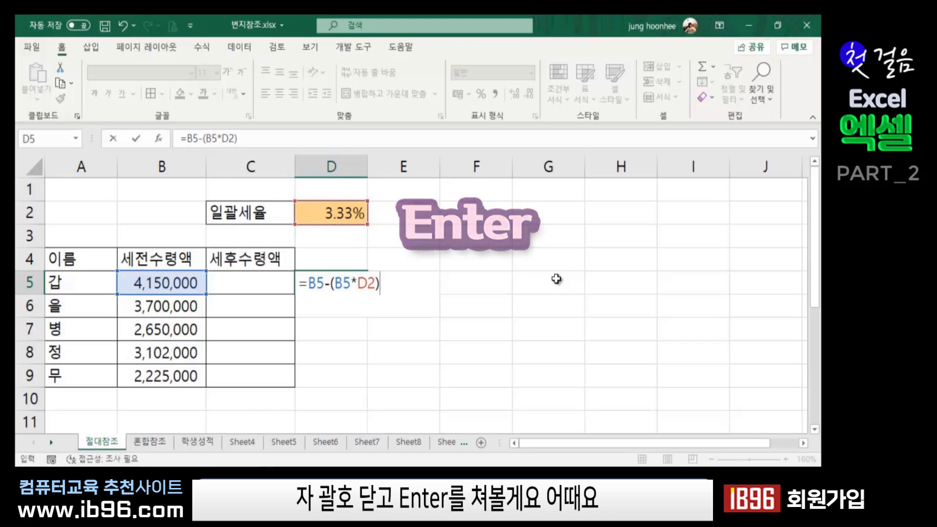
key(Return)
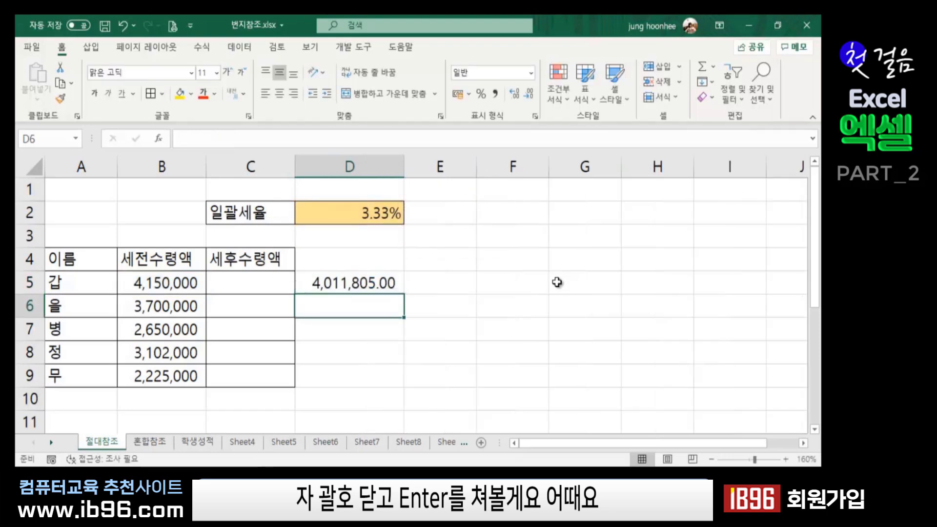
Step: Remove both decimal places from D5 so it reads 4,011,805
click(376, 283)
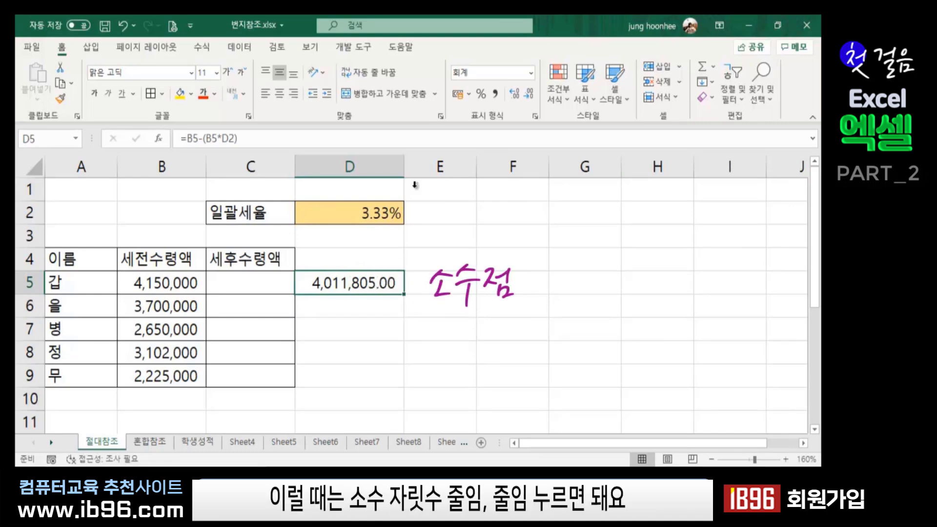
click(529, 96)
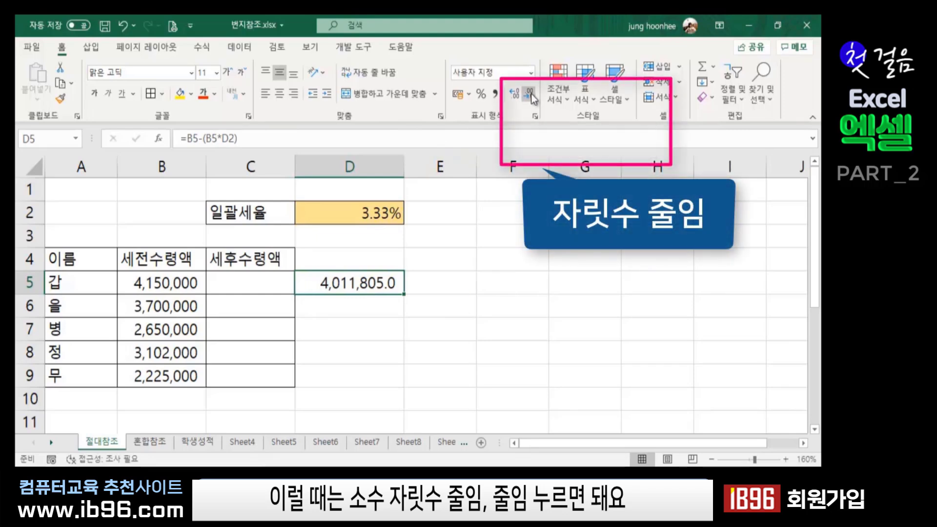
click(530, 95)
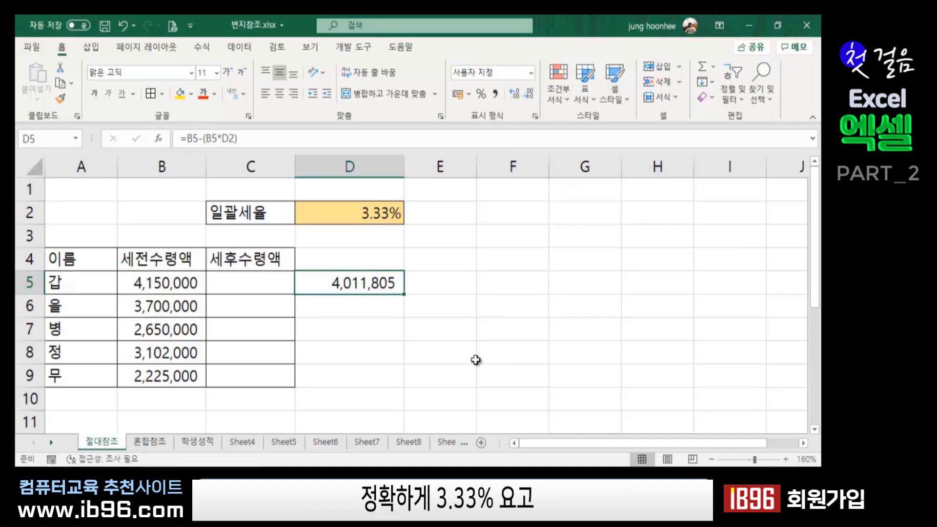
Step: Compare the pre-tax amount in B5 with the 3.33% rate in D2, then reselect D5
click(353, 218)
click(154, 293)
click(342, 212)
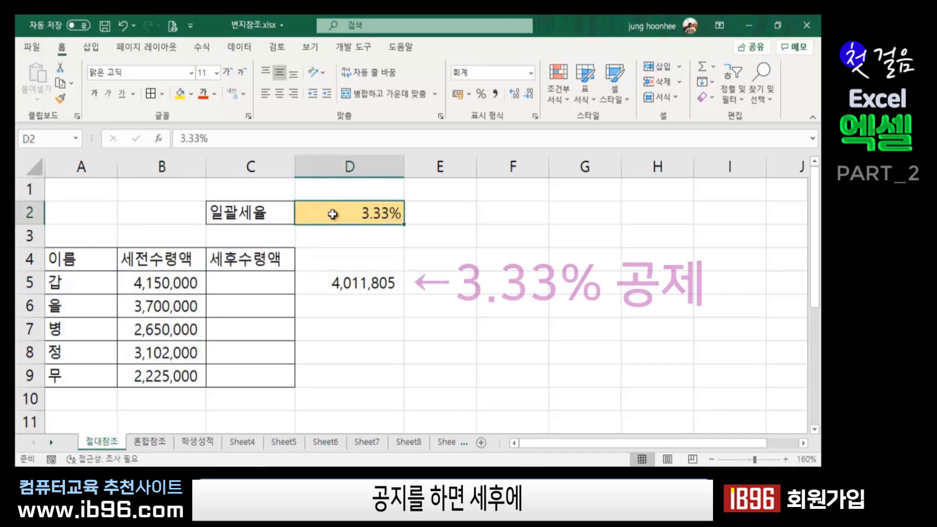
click(345, 293)
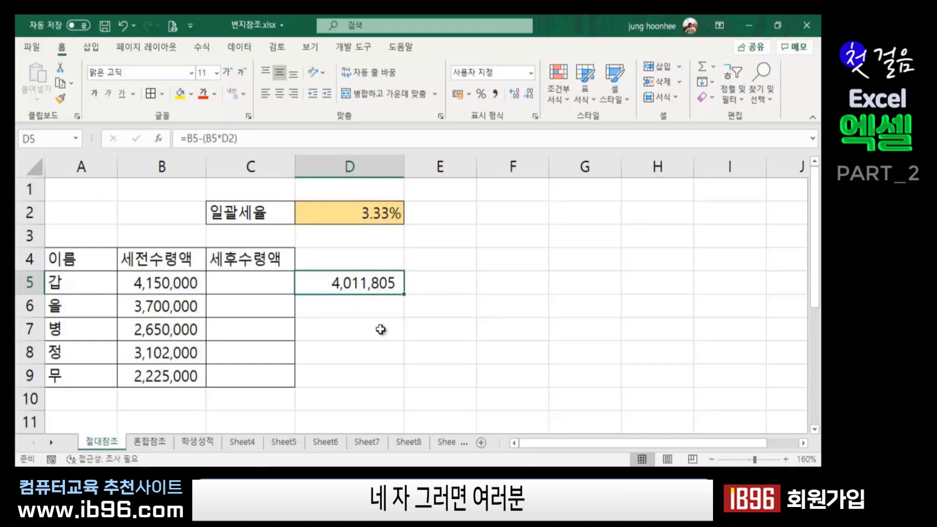
click(488, 332)
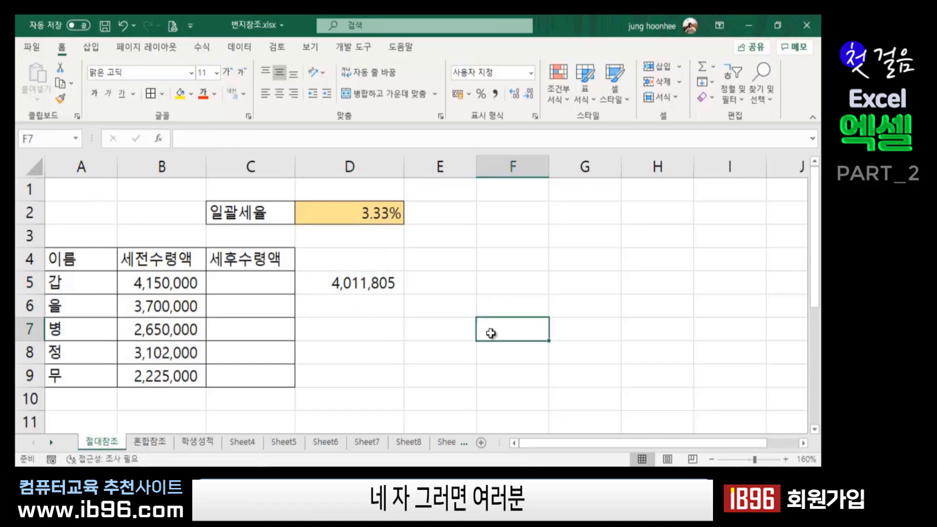
click(336, 337)
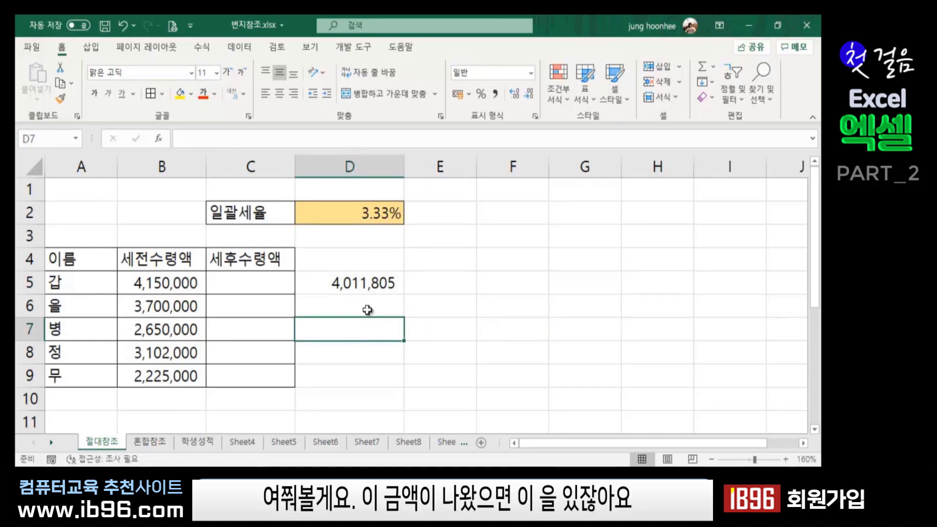
click(372, 284)
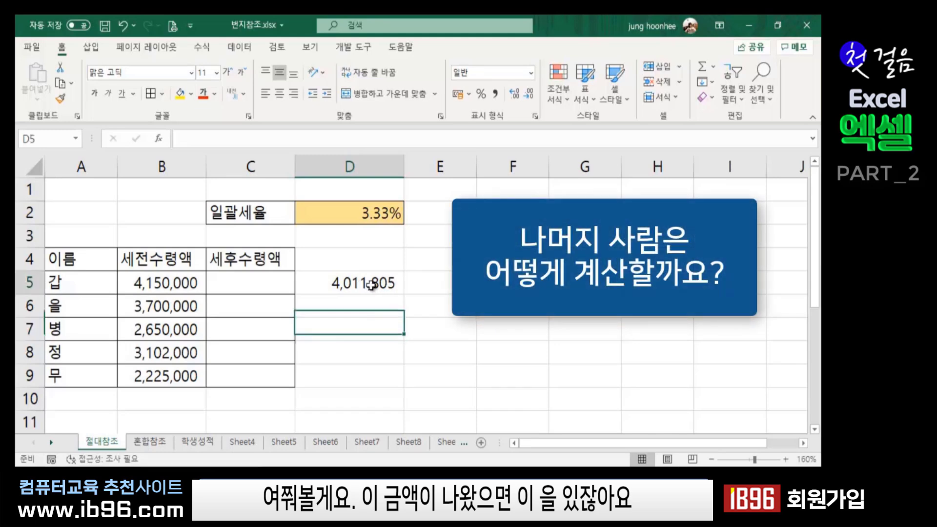
click(65, 306)
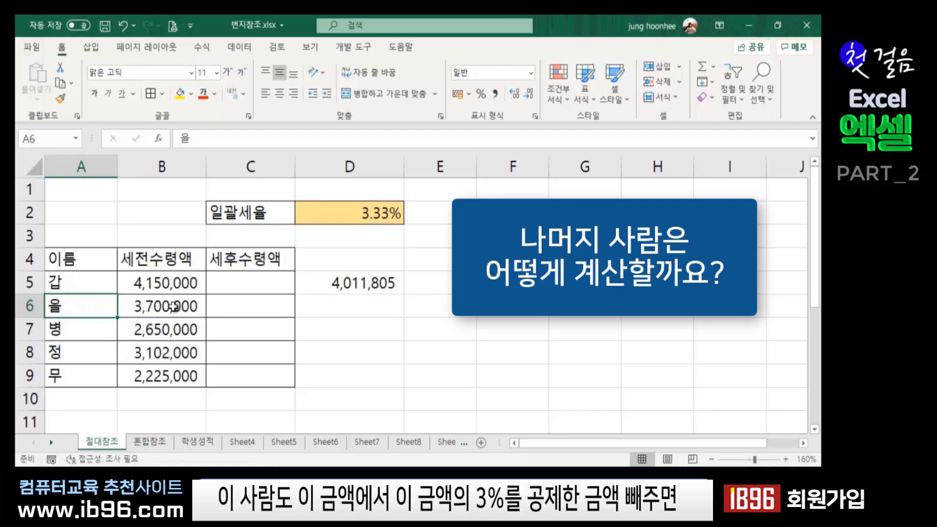
click(176, 306)
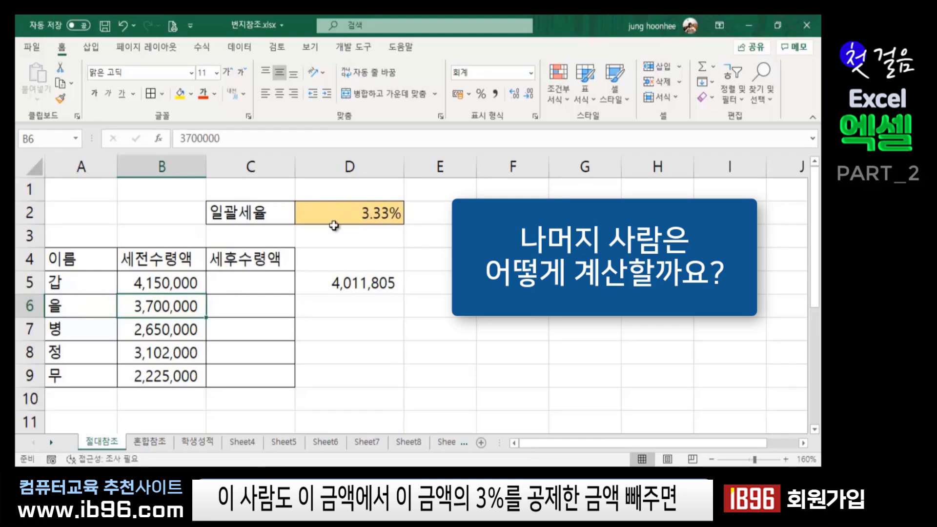
click(349, 310)
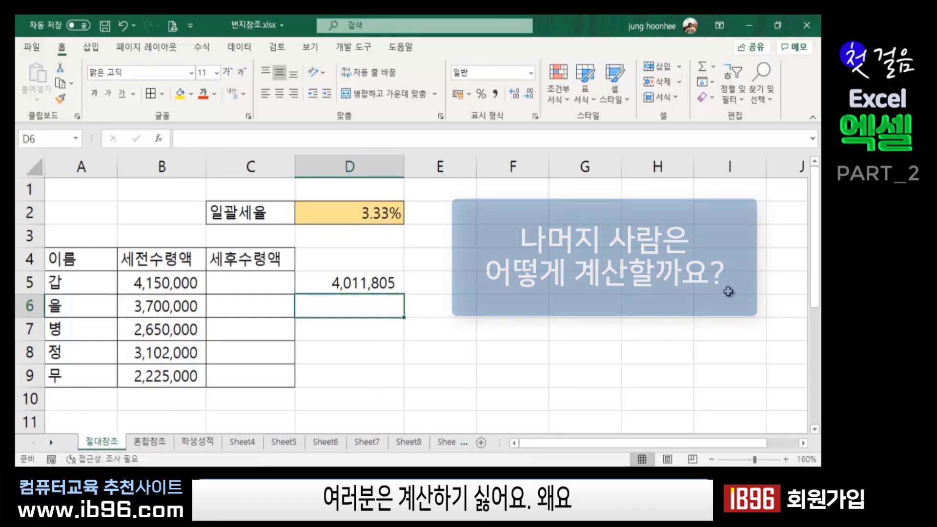
click(364, 283)
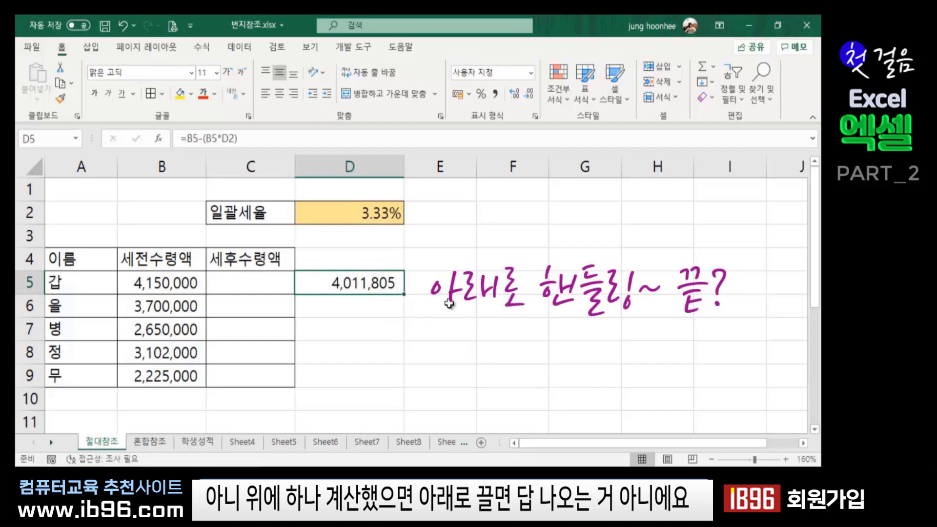
click(350, 308)
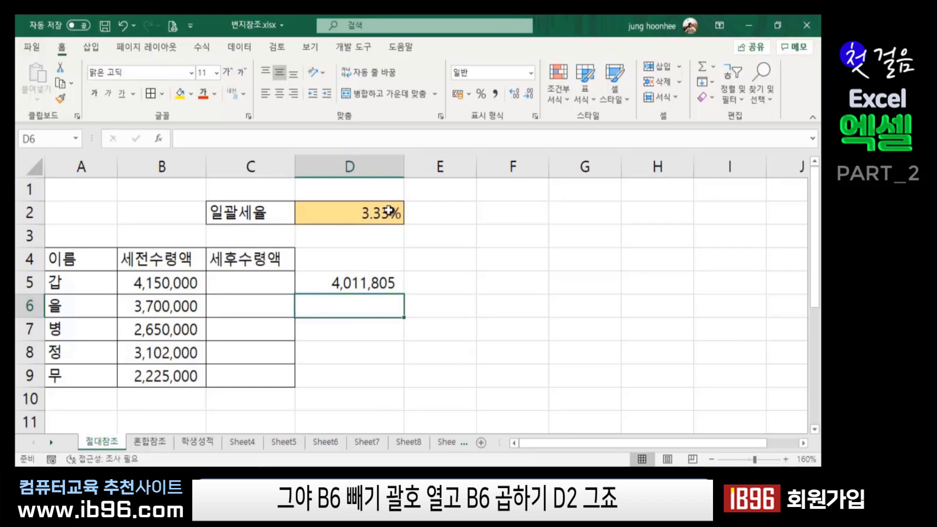
click(380, 282)
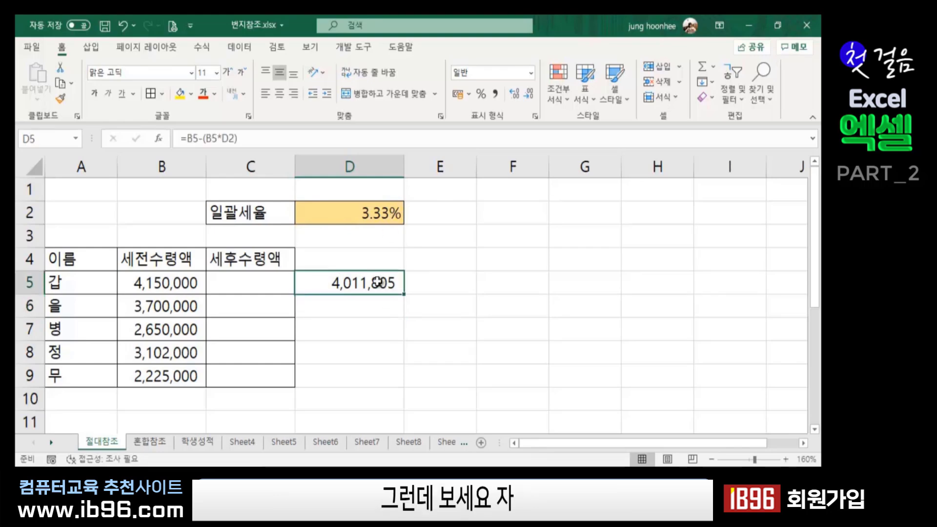
click(541, 311)
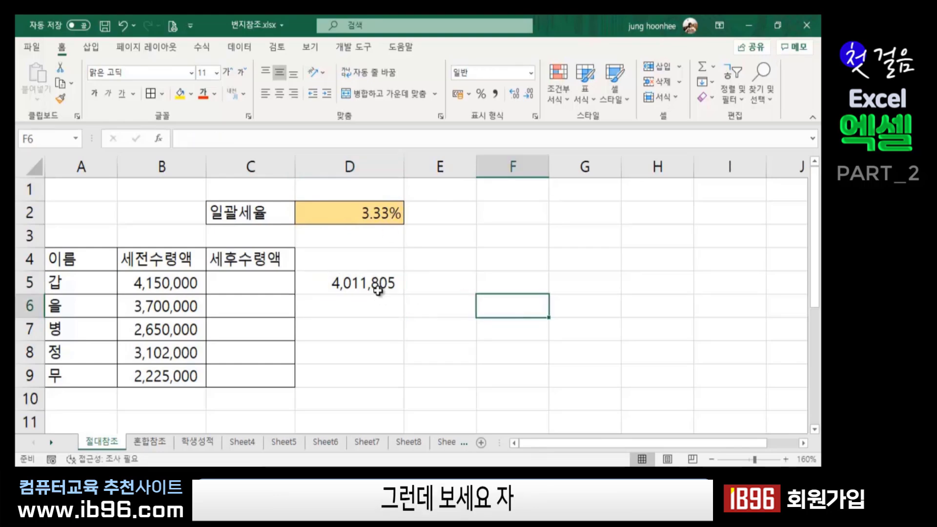
click(348, 282)
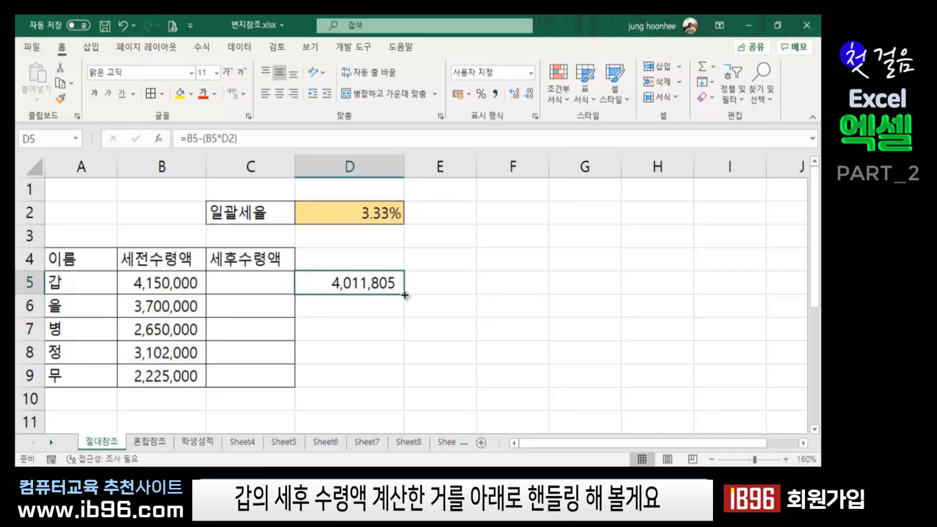
Step: Fill the D5 formula down to D9 and check D6's formula against B6 and D2
drag(404, 294, 401, 389)
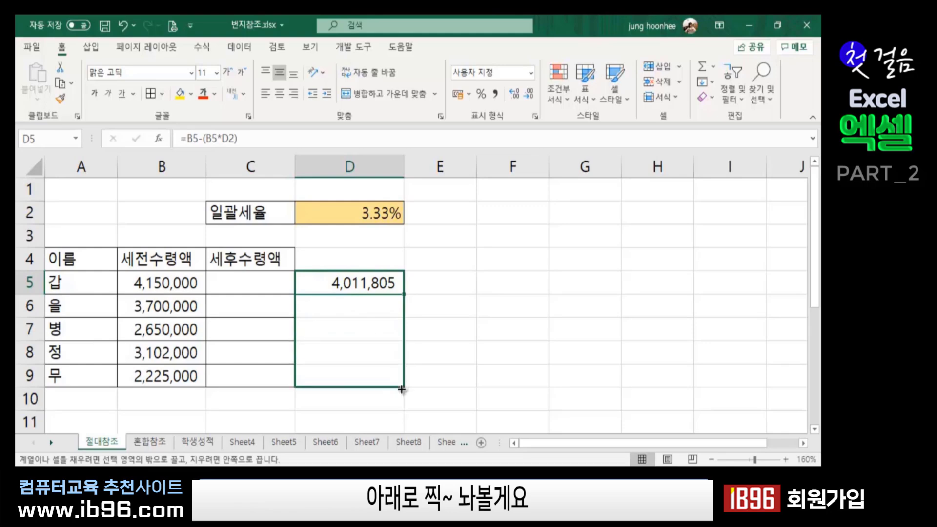
drag(401, 389, 401, 389)
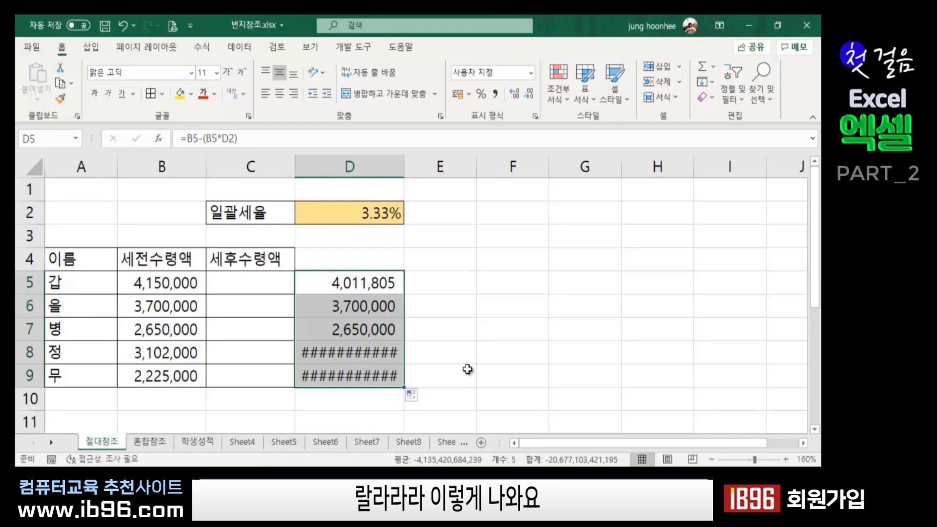
click(160, 310)
click(351, 213)
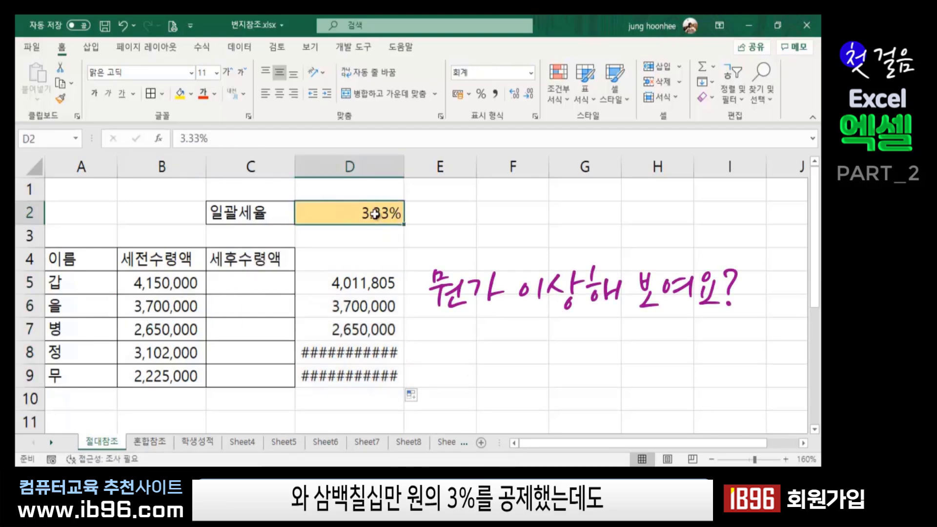
click(373, 307)
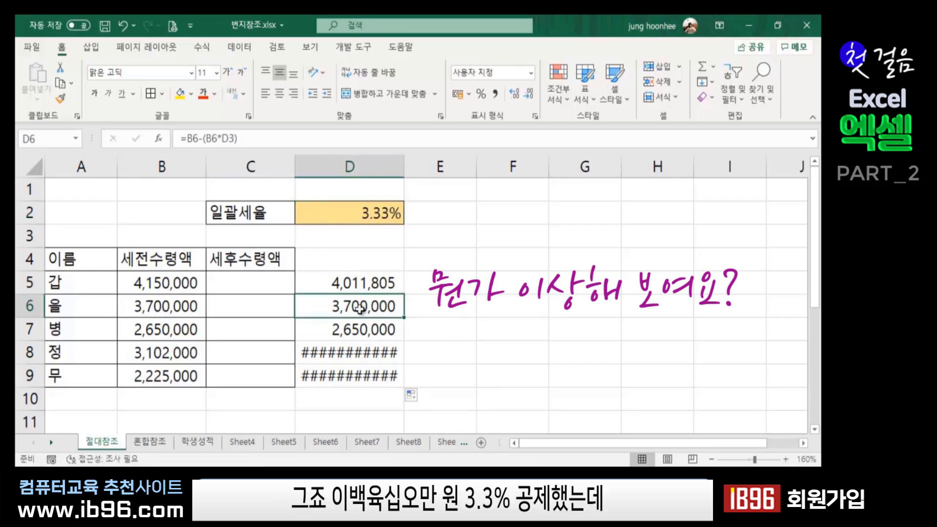
Step: Inspect the copied formulas in D7, D8 and D9, including the ########## cells
click(181, 331)
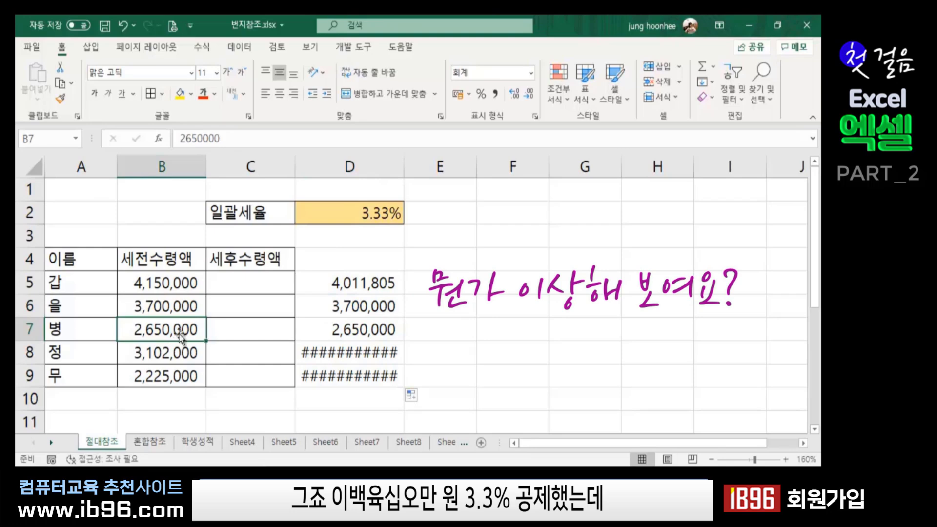
click(375, 213)
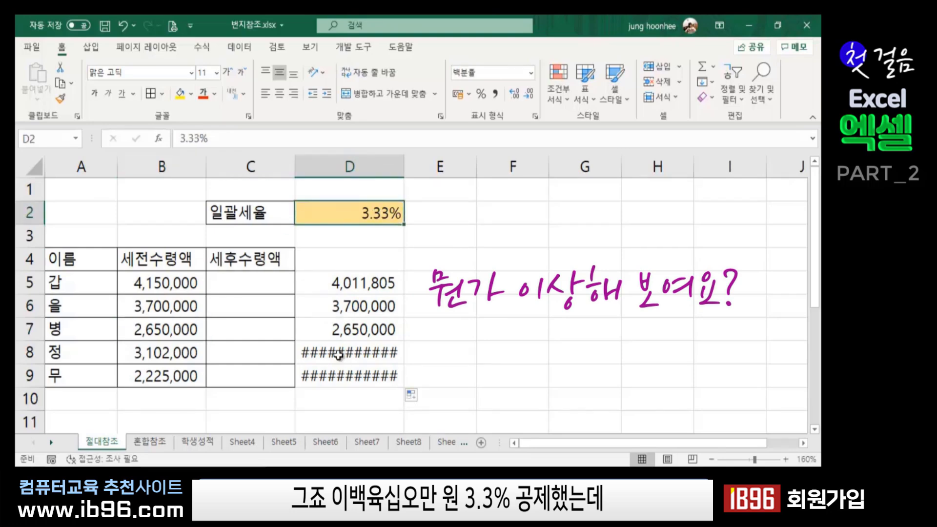
click(365, 330)
click(487, 352)
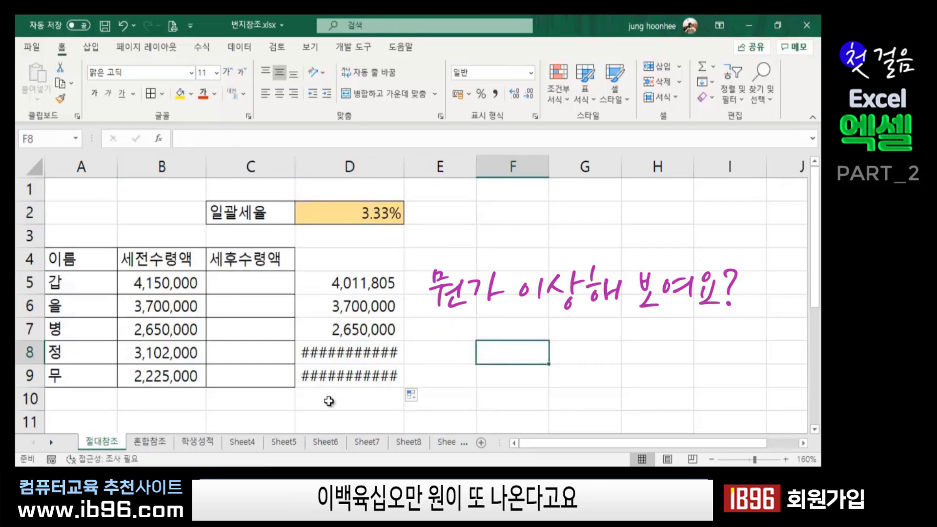
click(359, 353)
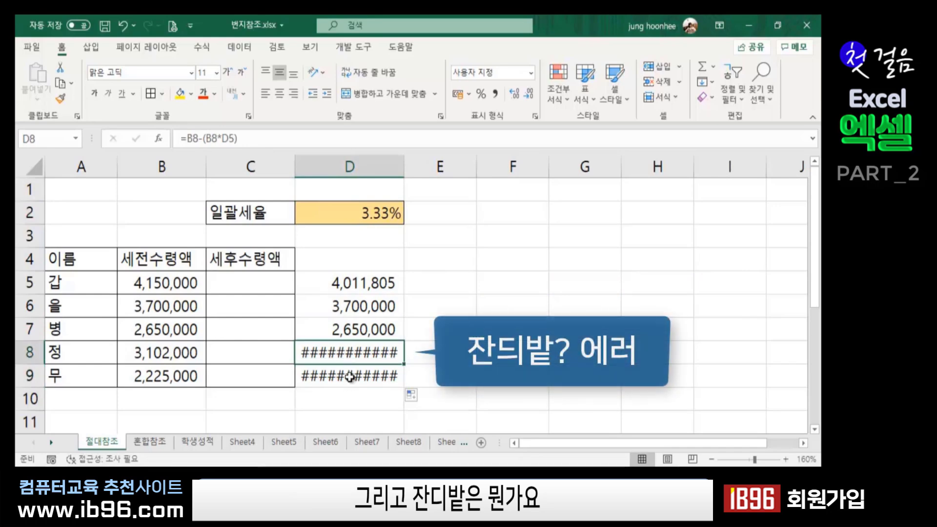
click(350, 375)
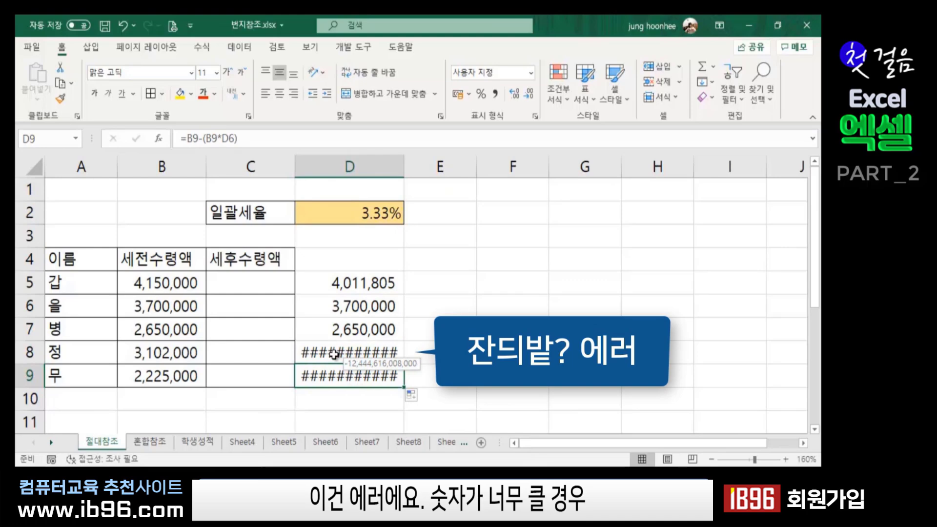
click(342, 352)
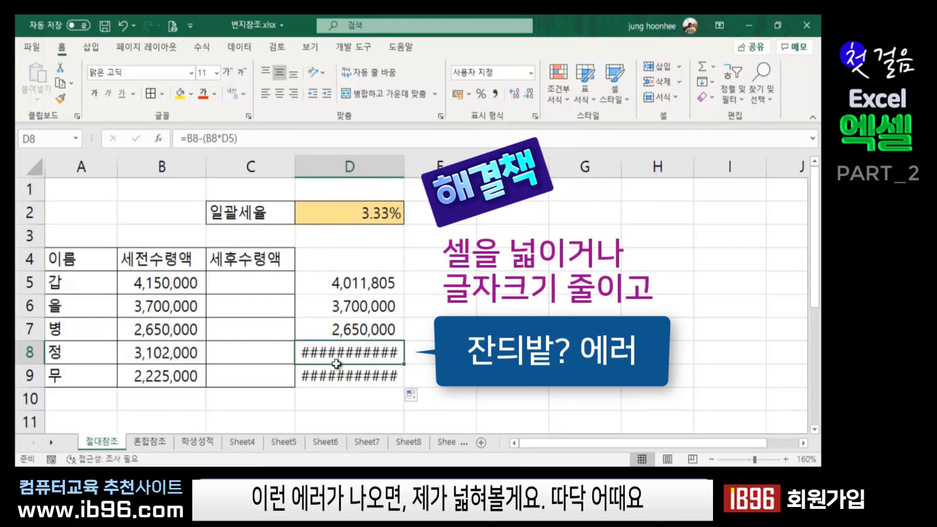
Step: AutoFit column D to reveal -12,444,616,008,000 and -8,232,497,775,000 in D8 and D9, then review their formulas
double_click(404, 161)
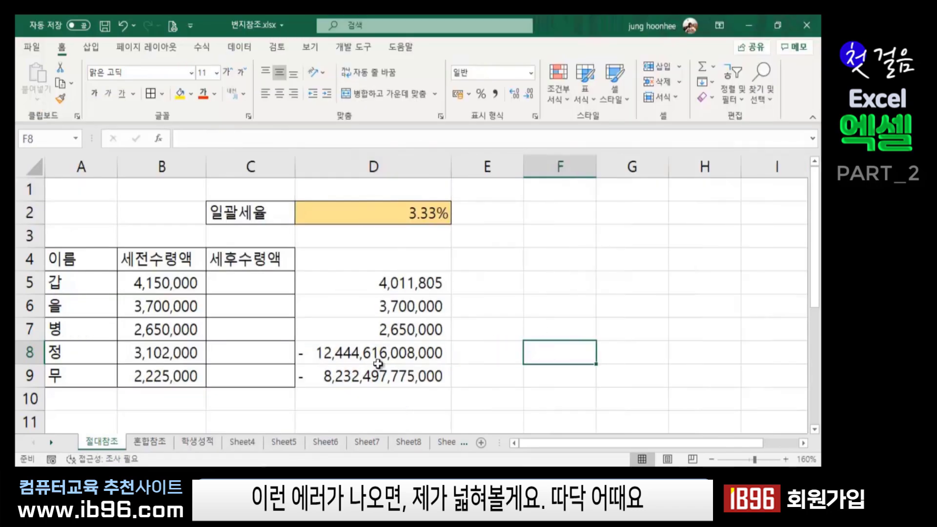
click(374, 378)
click(639, 384)
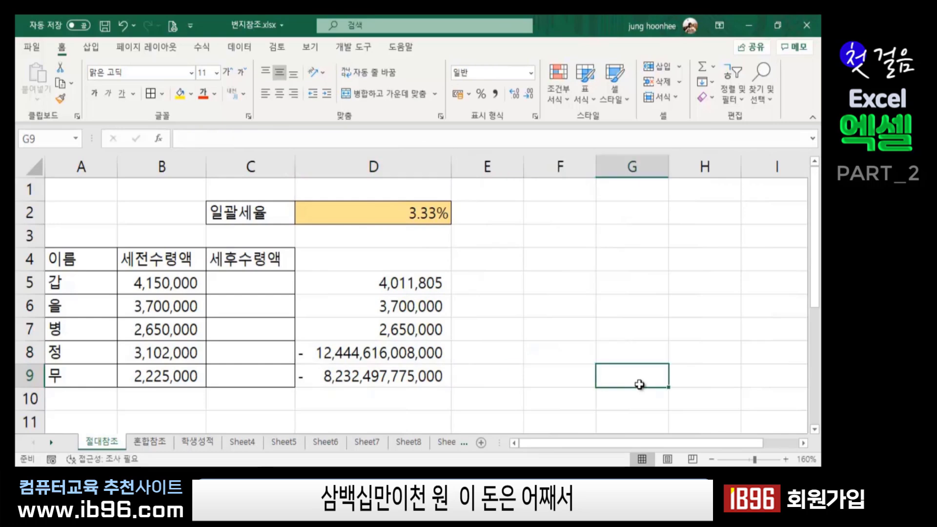
click(163, 353)
click(317, 354)
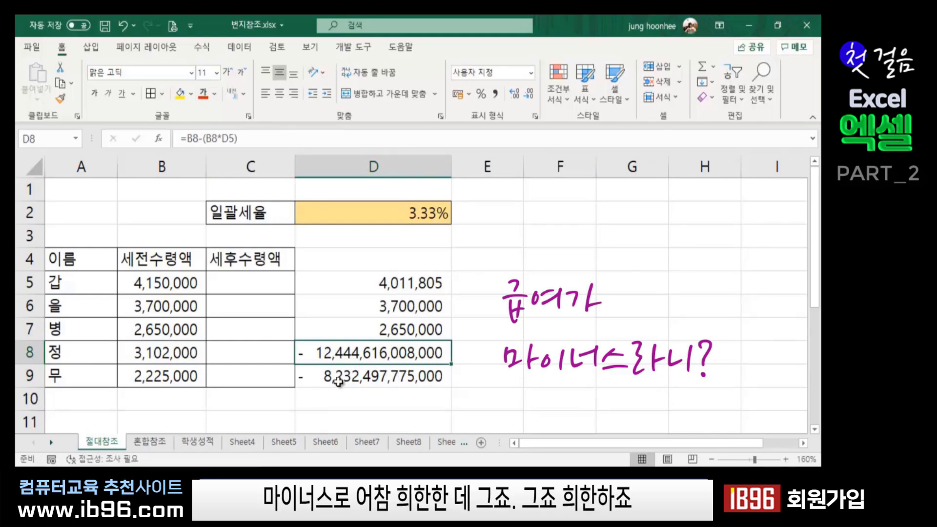
click(564, 353)
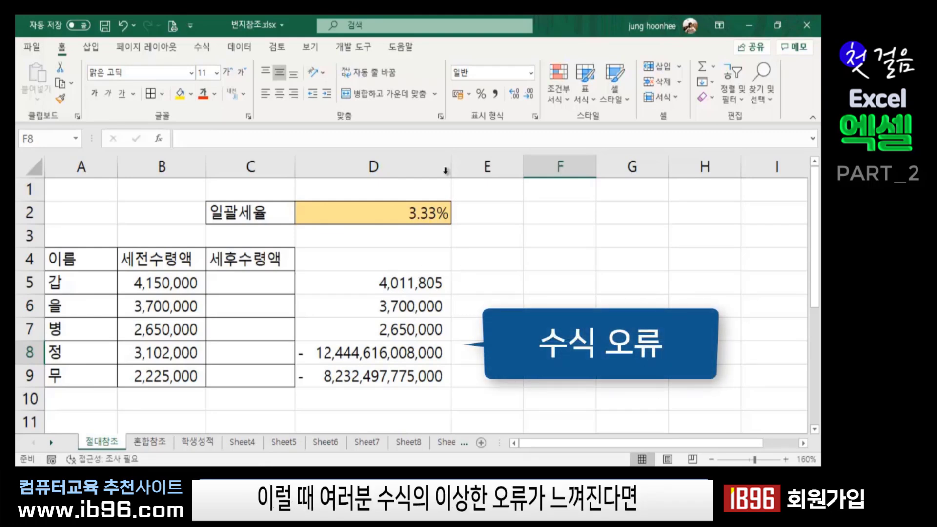
click(535, 300)
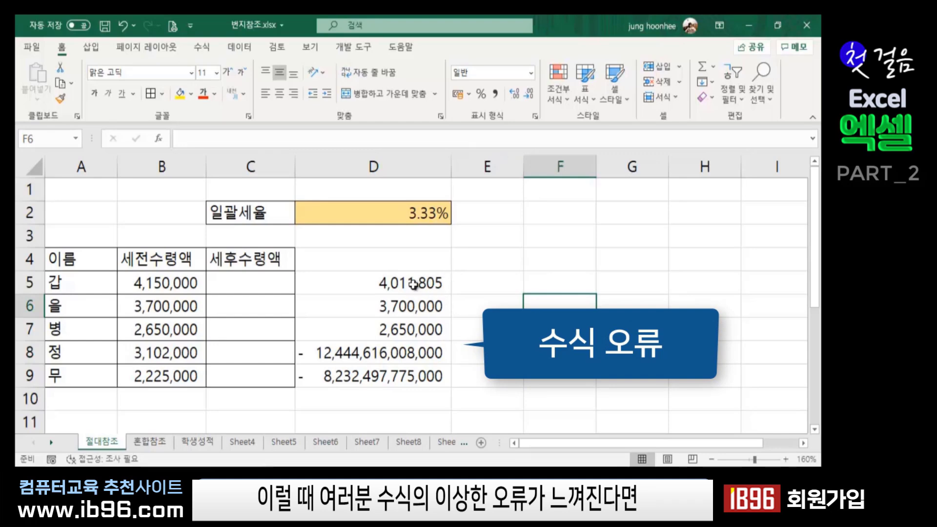
click(413, 287)
click(513, 305)
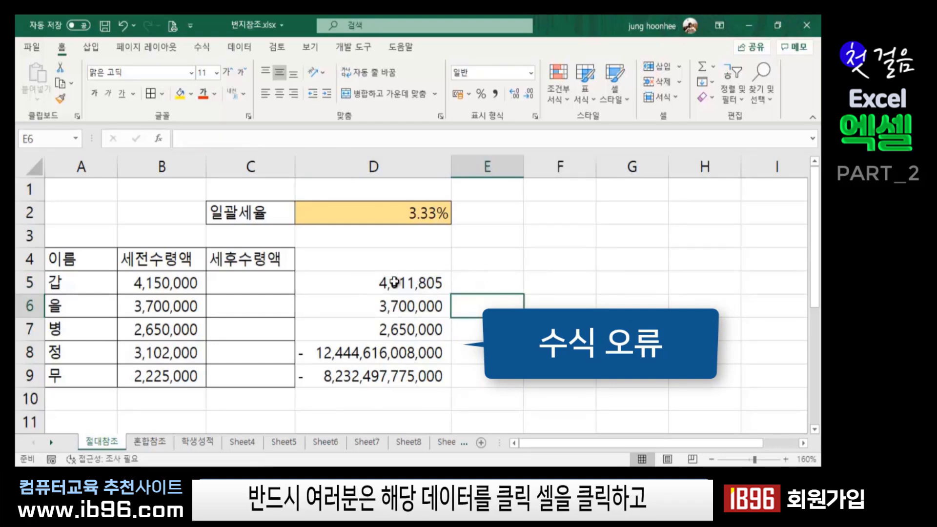
click(391, 307)
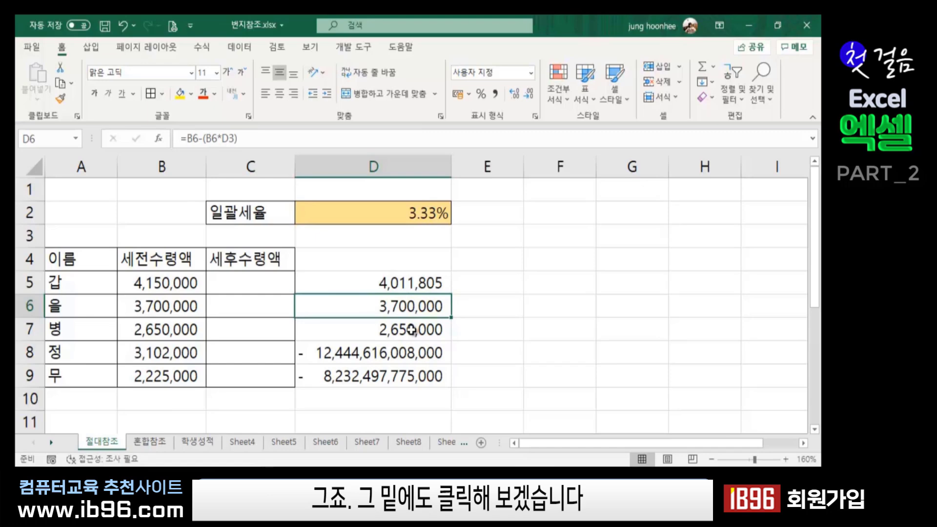
click(412, 330)
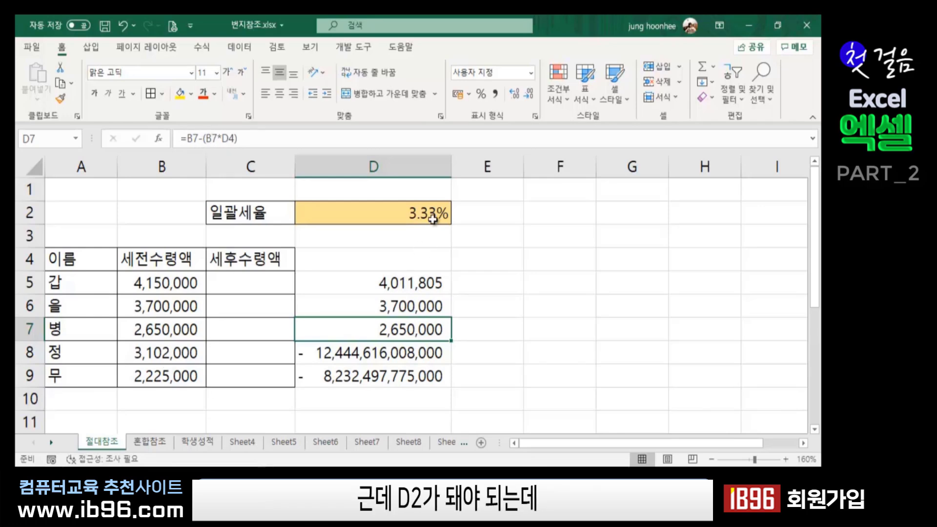
click(414, 261)
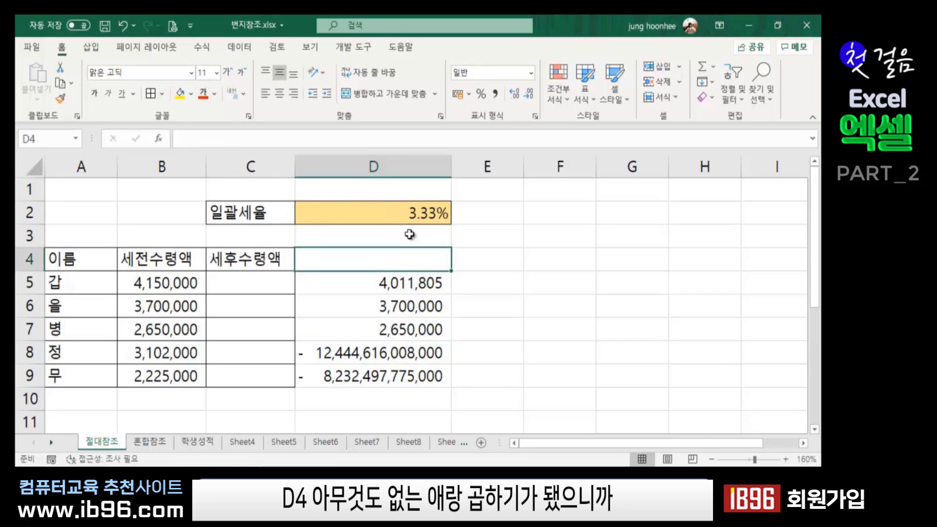
click(406, 333)
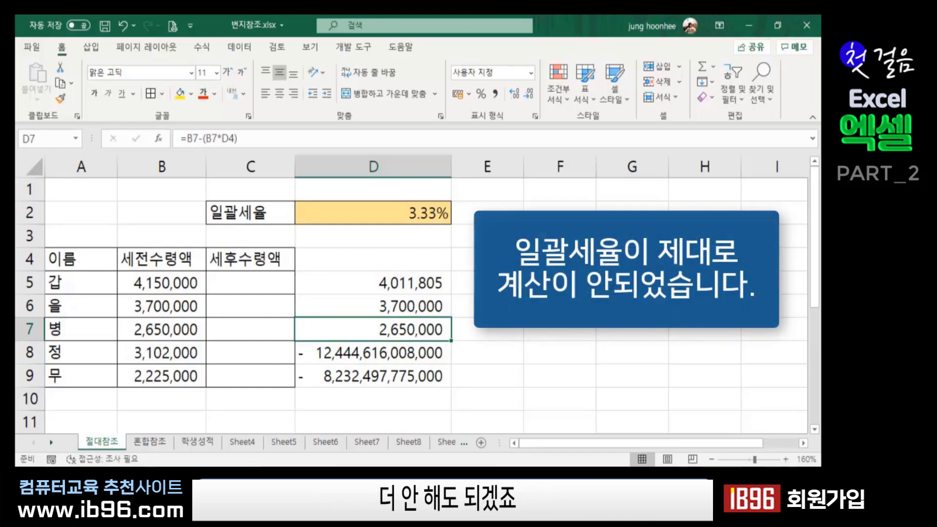
click(560, 306)
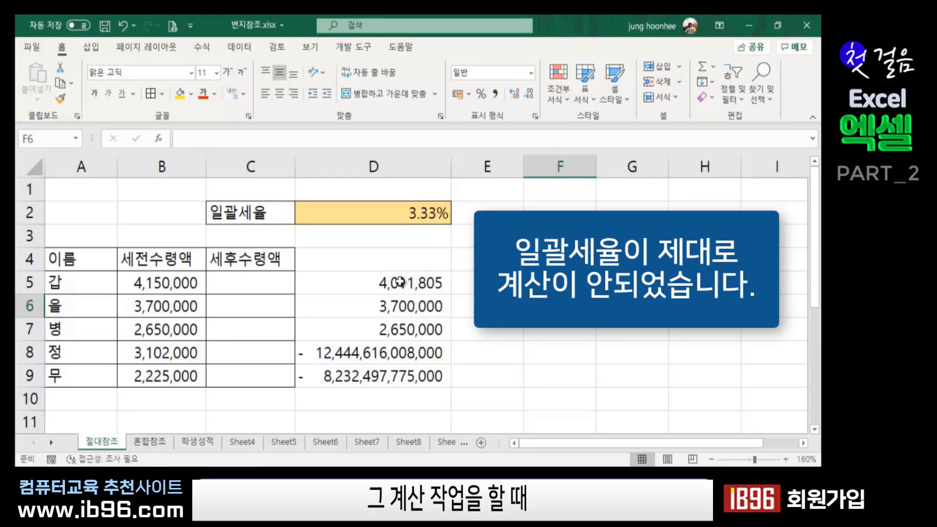
click(399, 282)
click(405, 216)
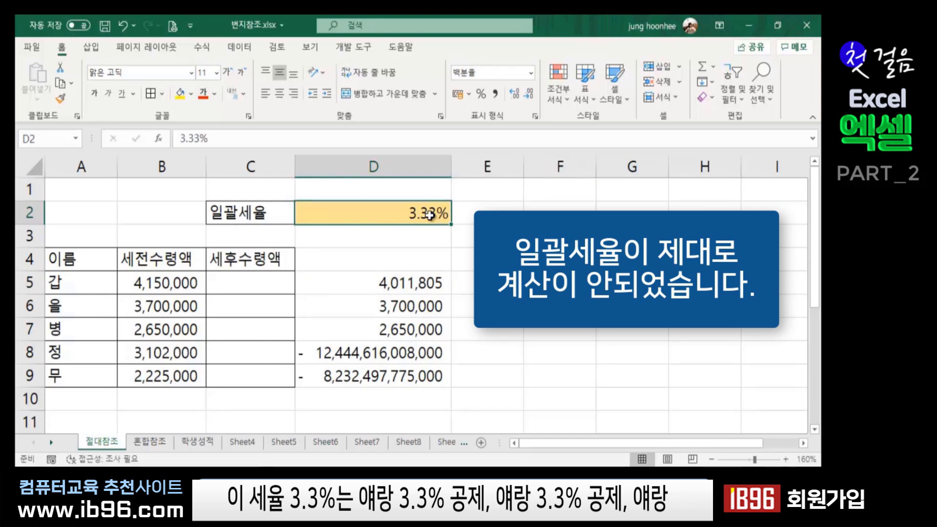
click(165, 283)
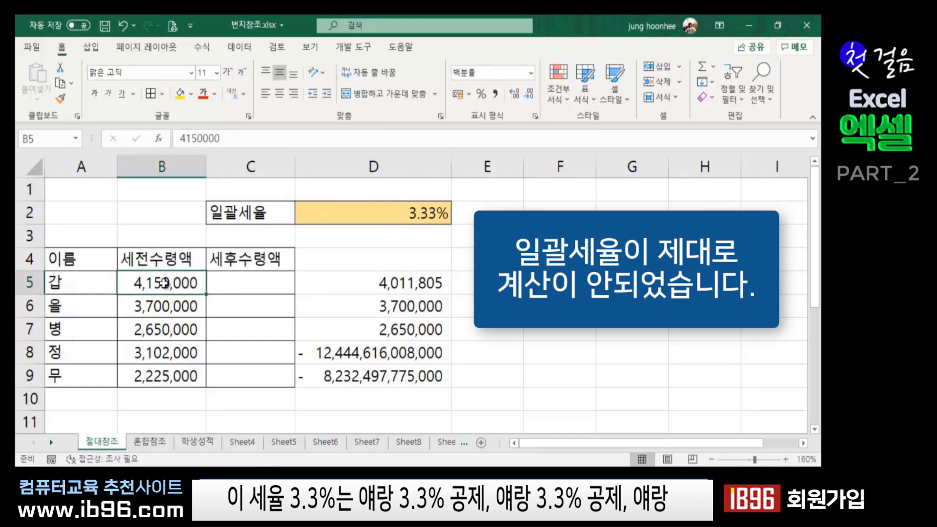
click(383, 220)
click(163, 308)
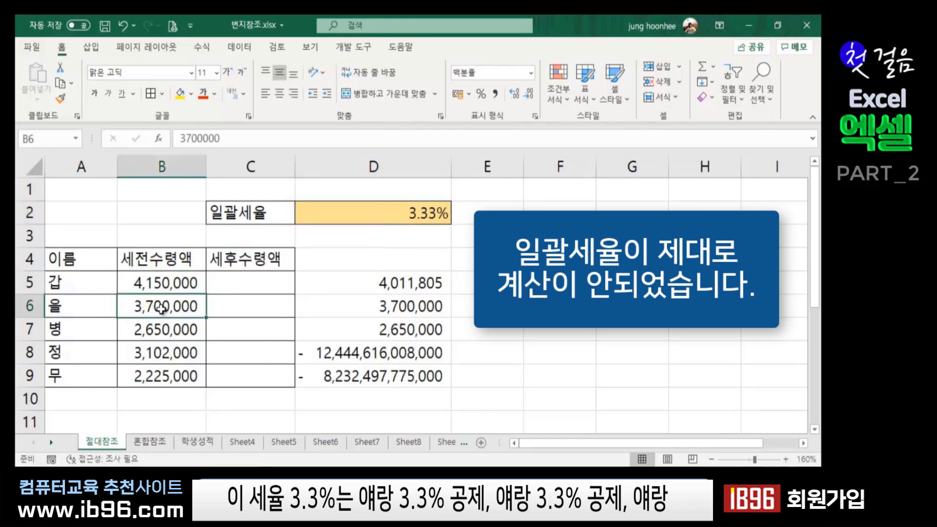
click(382, 206)
click(177, 330)
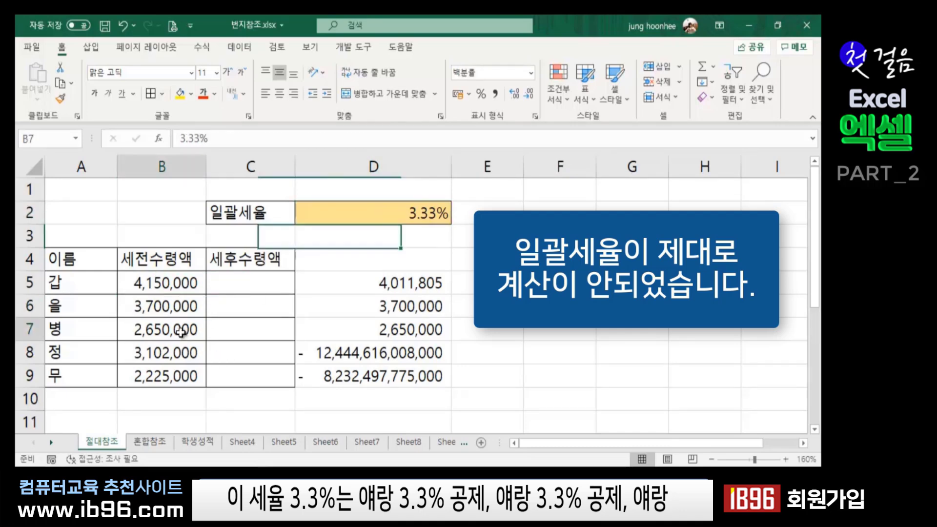
click(442, 215)
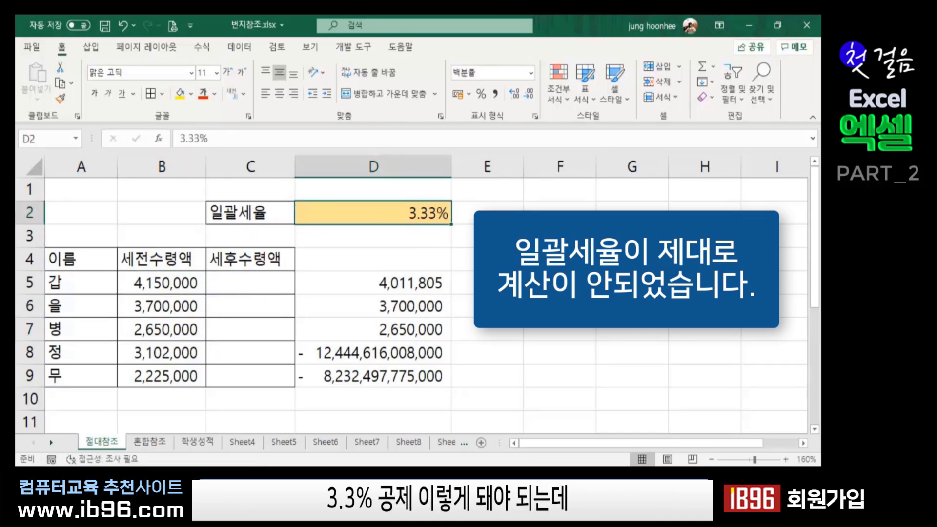
click(559, 259)
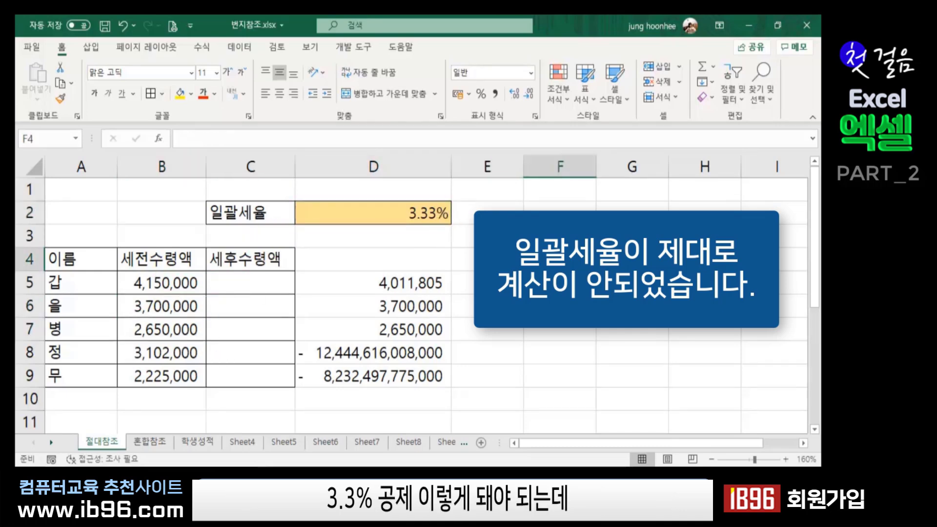
click(435, 284)
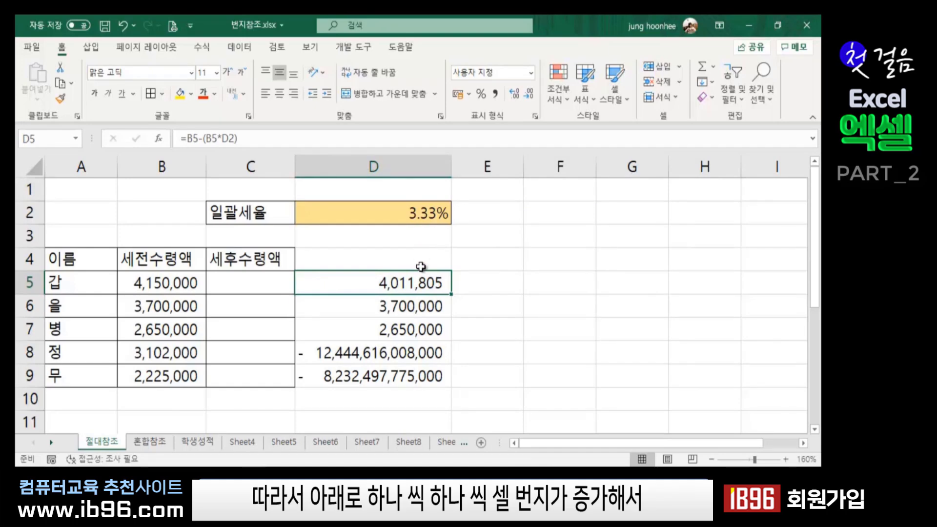
Step: Delete the wrong results in D5:D9 and auto-fit column D back to the 3.33% width
click(464, 379)
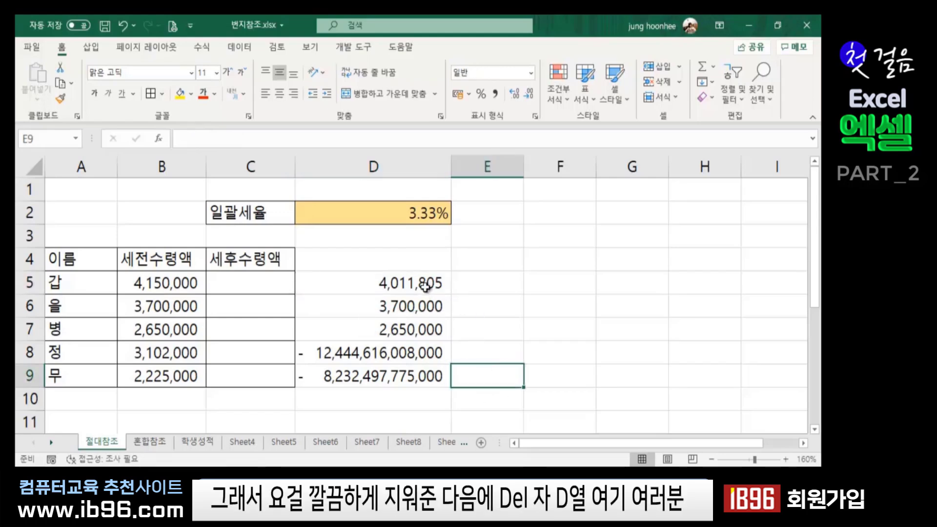
drag(387, 287, 378, 376)
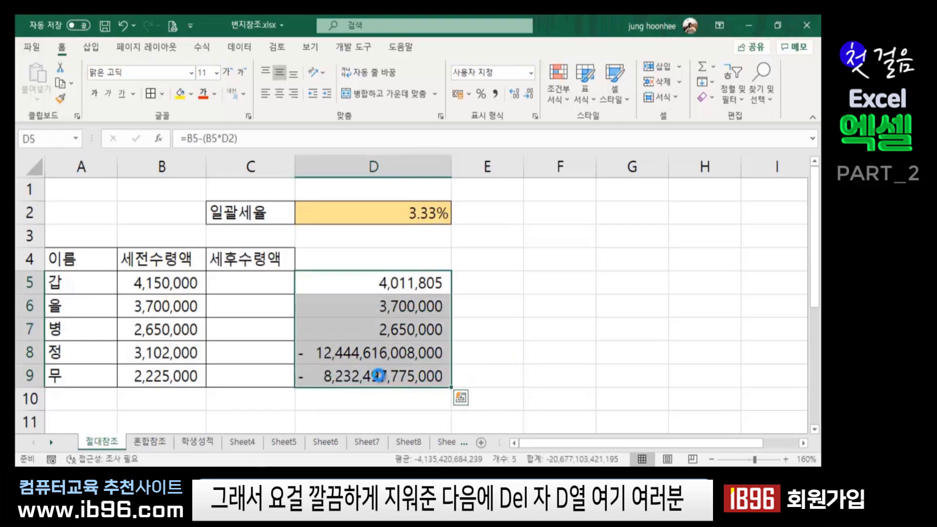
key(Delete)
click(495, 254)
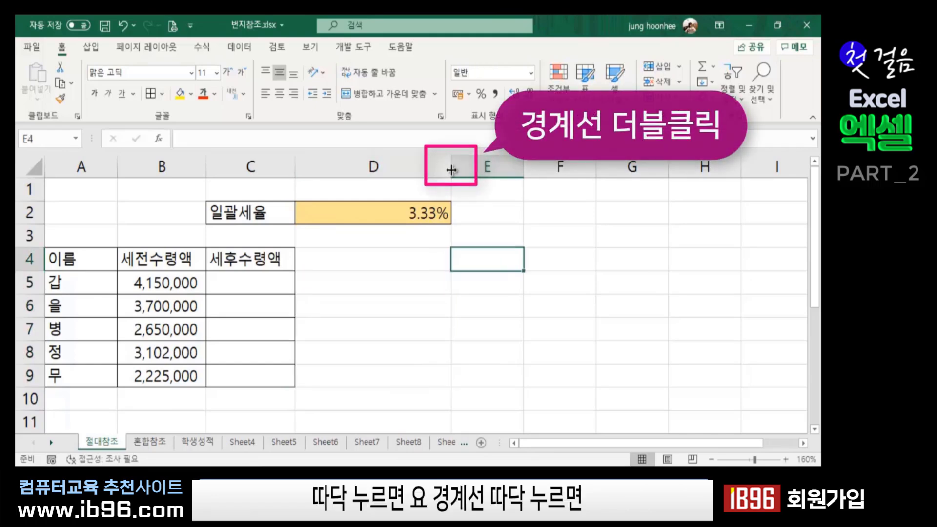
double_click(451, 162)
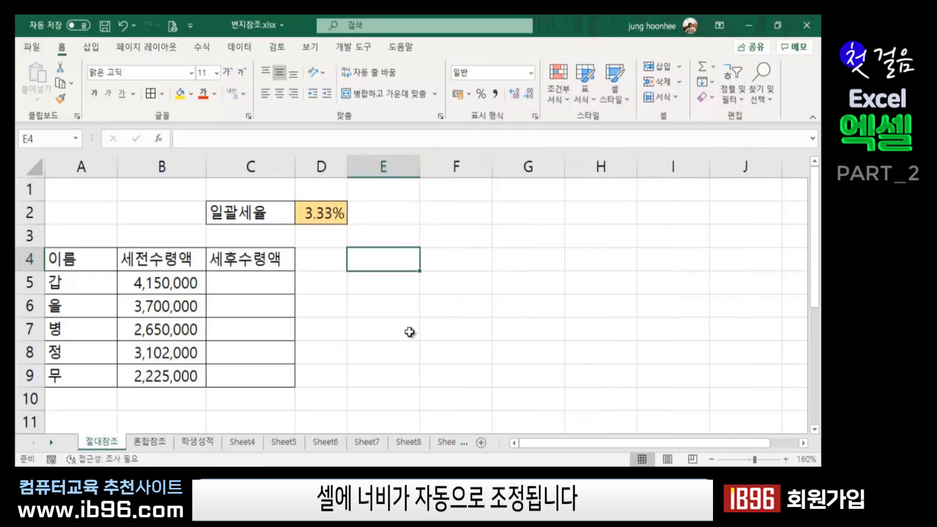
click(324, 390)
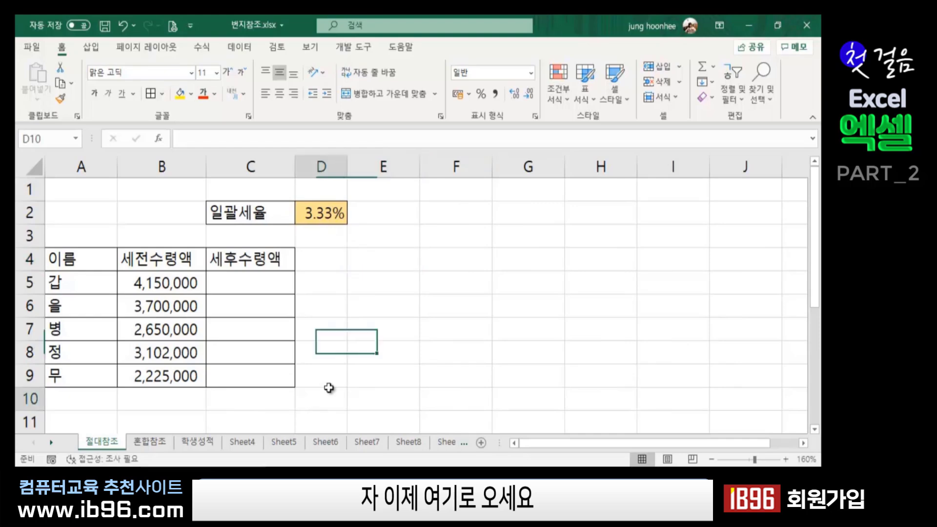
click(249, 281)
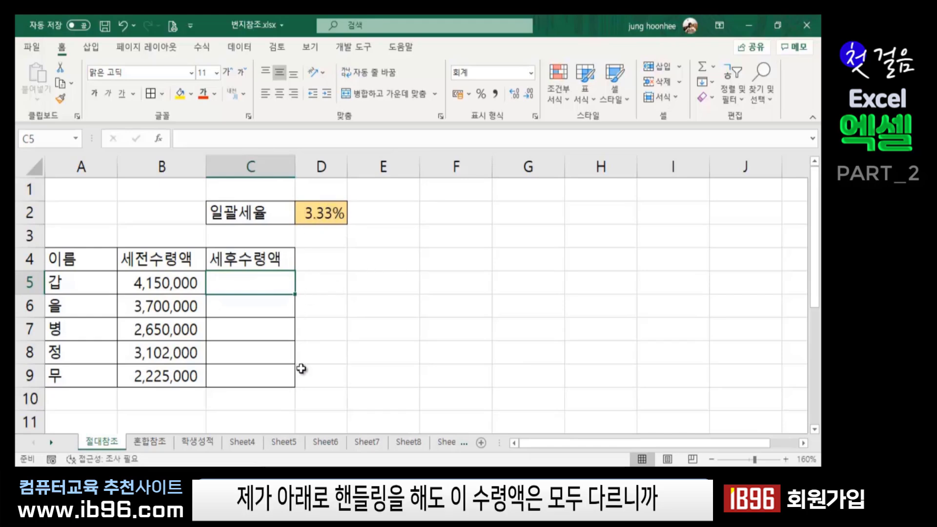
click(157, 288)
click(154, 306)
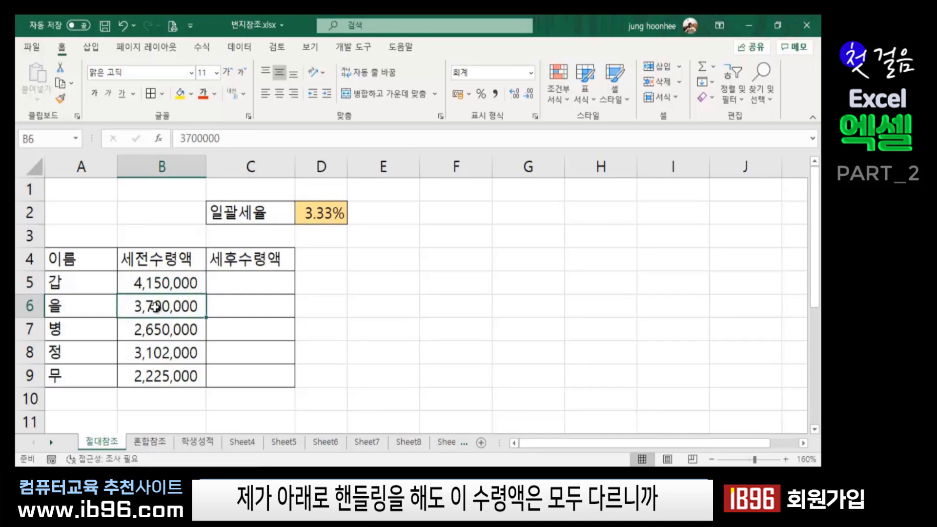
click(157, 330)
click(158, 352)
click(215, 302)
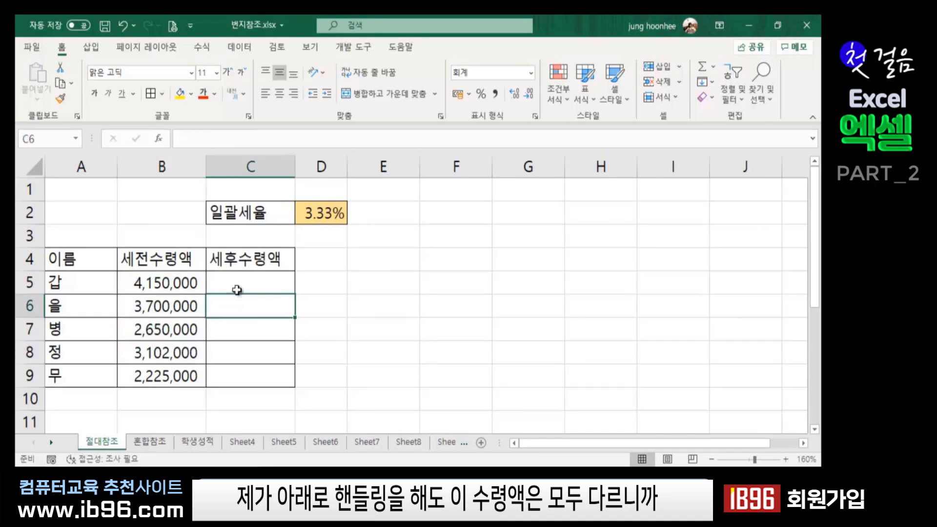
click(254, 287)
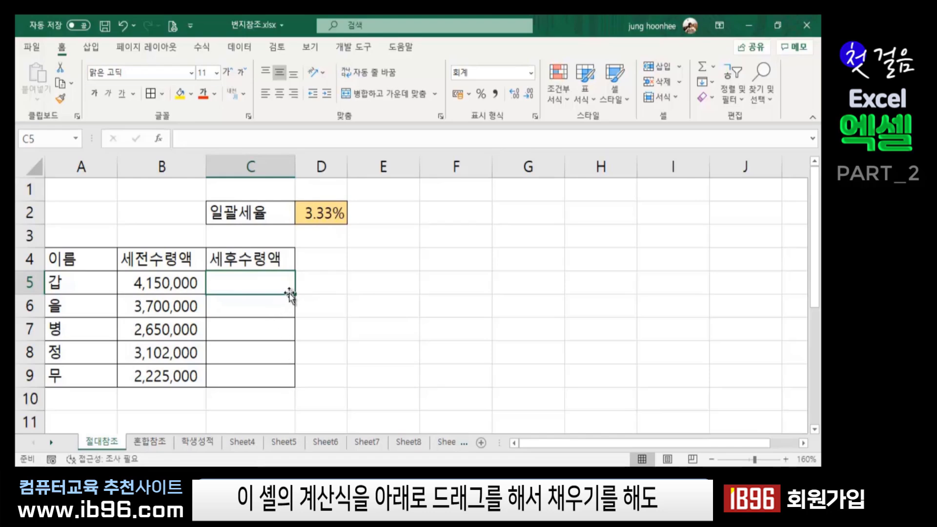
click(167, 279)
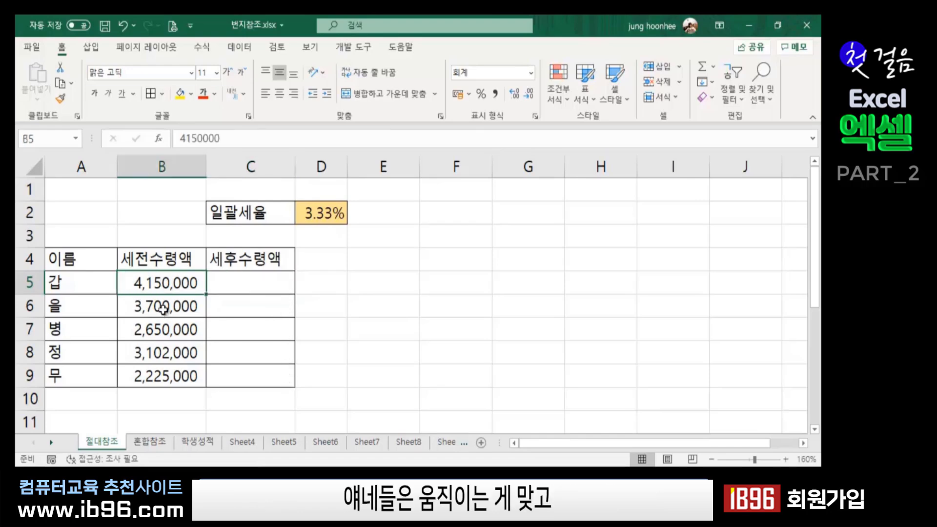
click(166, 308)
click(167, 336)
click(171, 352)
click(172, 381)
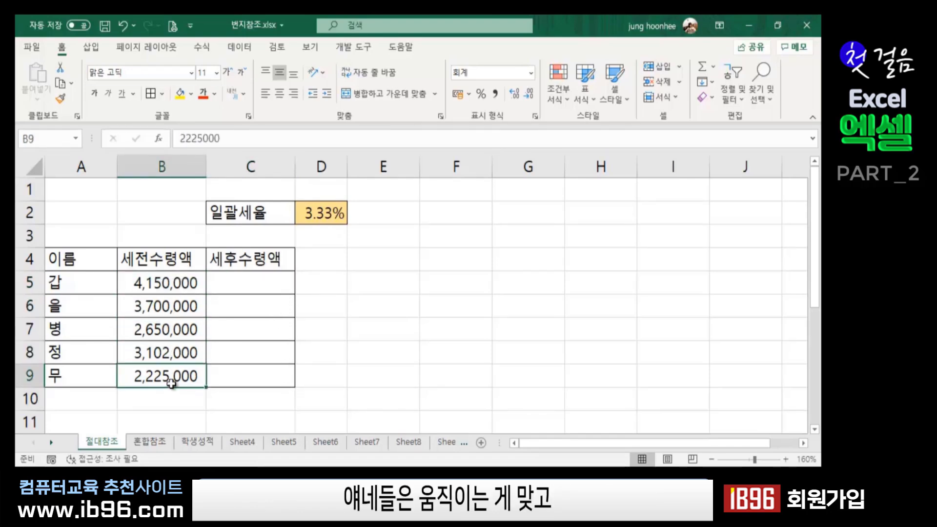
click(327, 223)
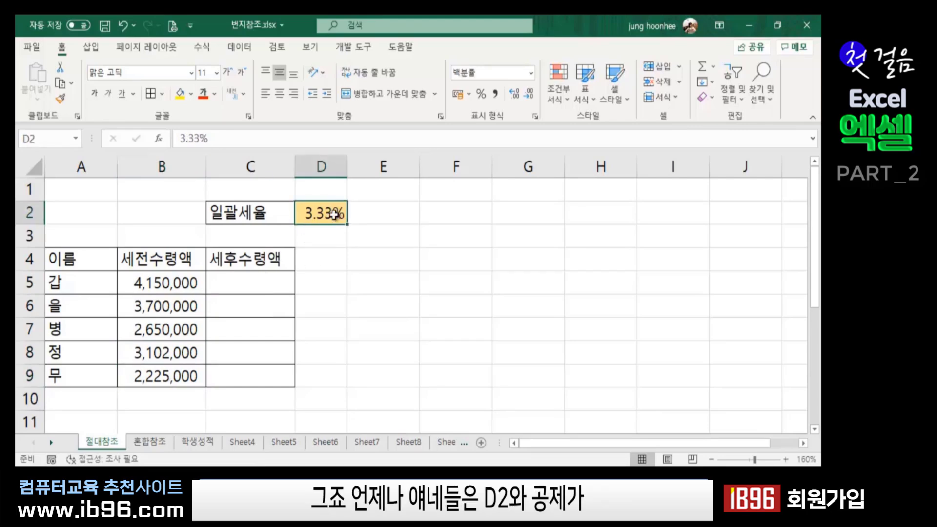
click(229, 285)
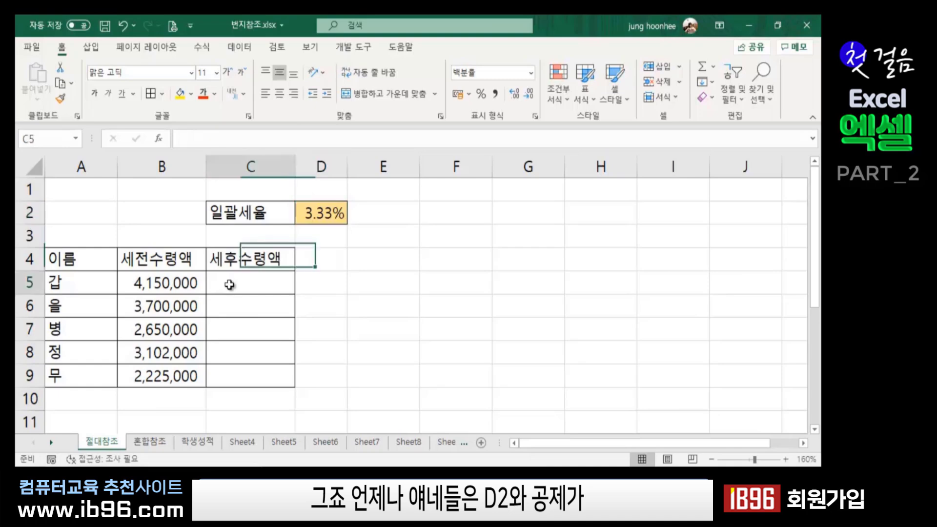
click(169, 285)
click(321, 220)
click(173, 315)
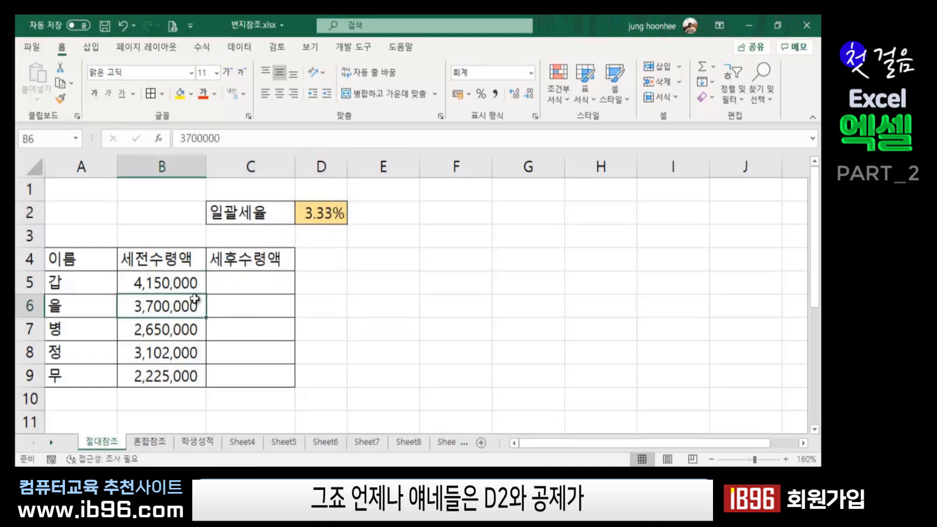
click(322, 213)
click(183, 325)
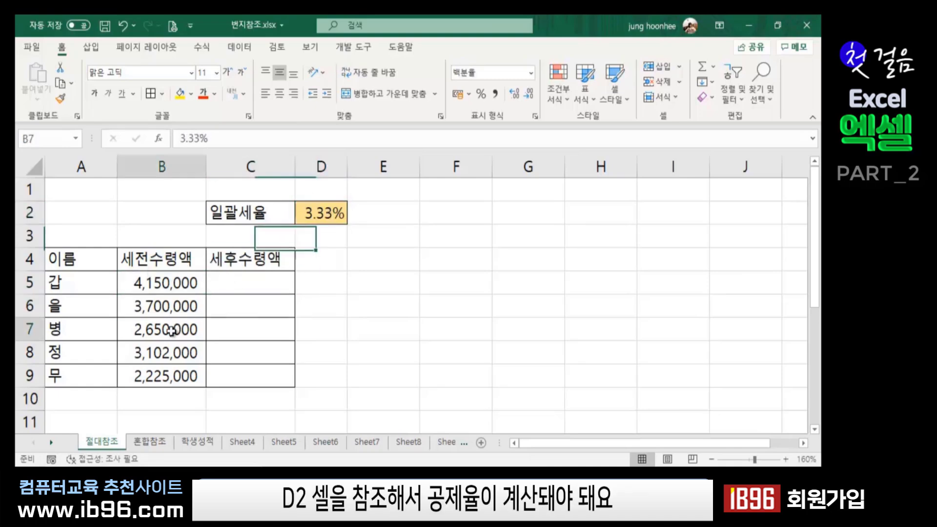
click(312, 215)
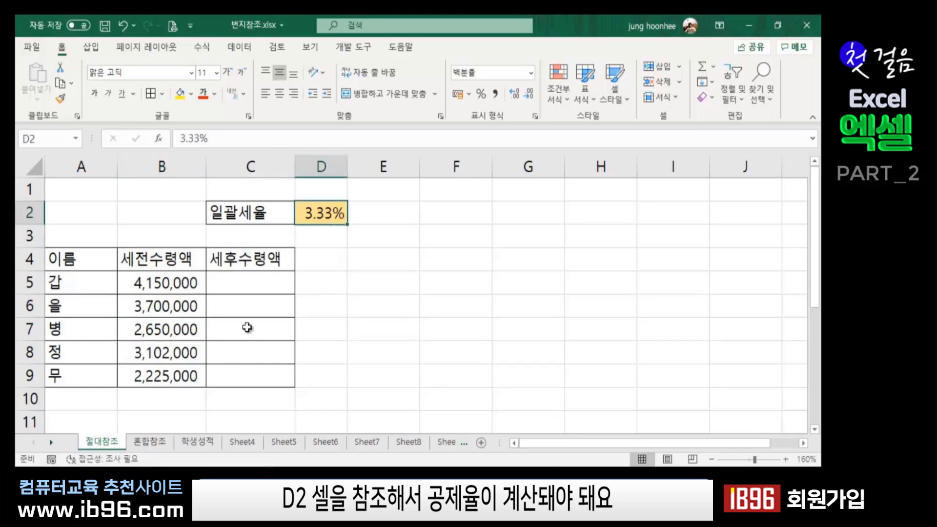
click(254, 284)
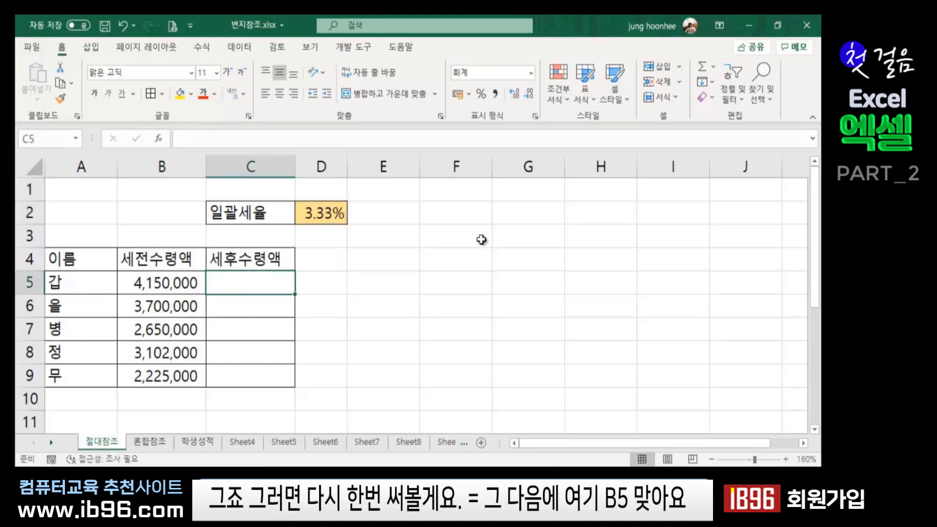
Step: Begin C5's formula as =B5-(B5*D2, referencing B5 twice and the tax rate in D2
text(=)
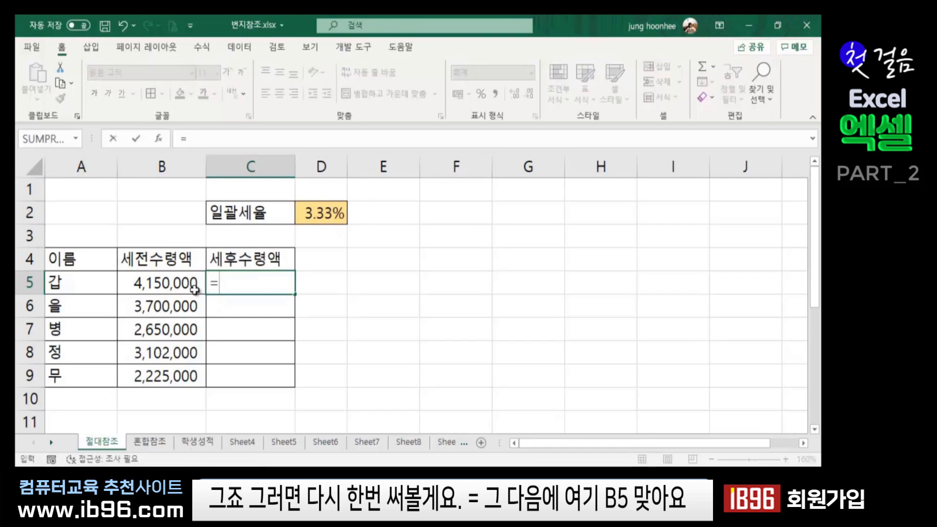
click(167, 280)
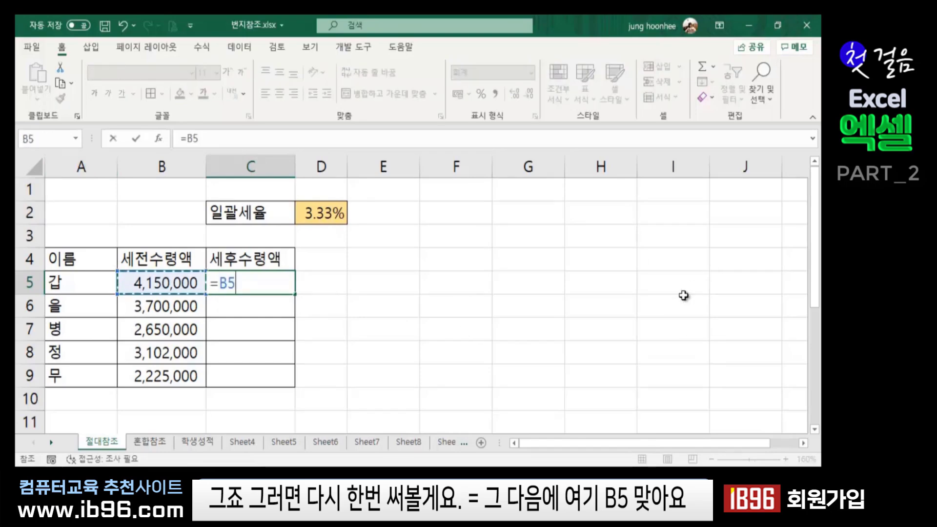
text(-()
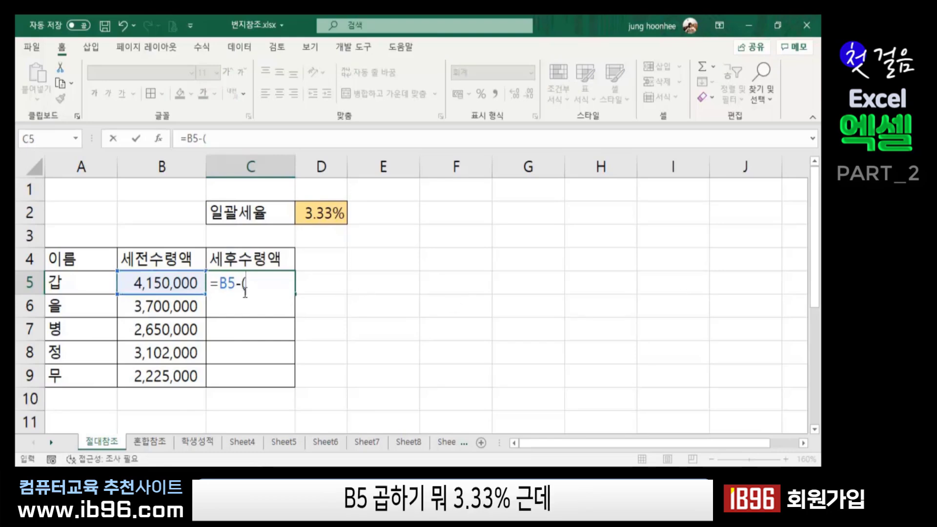
click(174, 282)
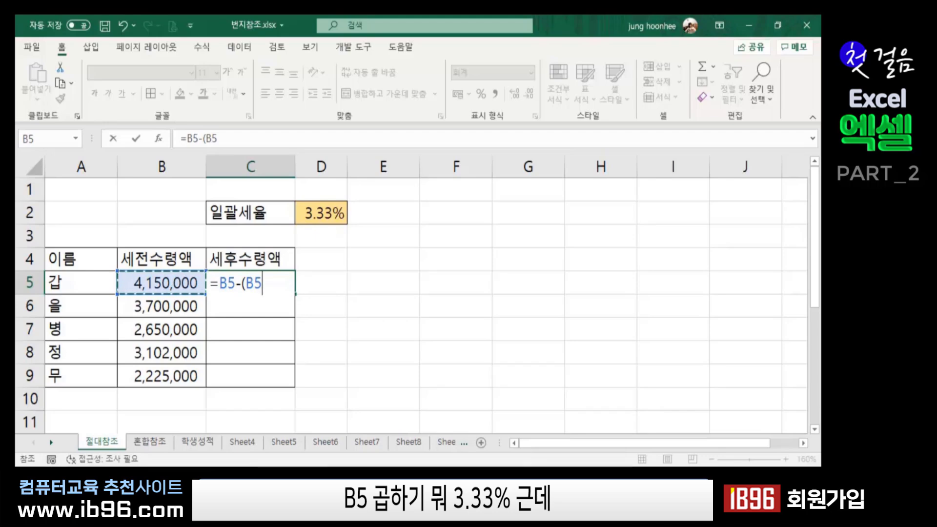
text(*)
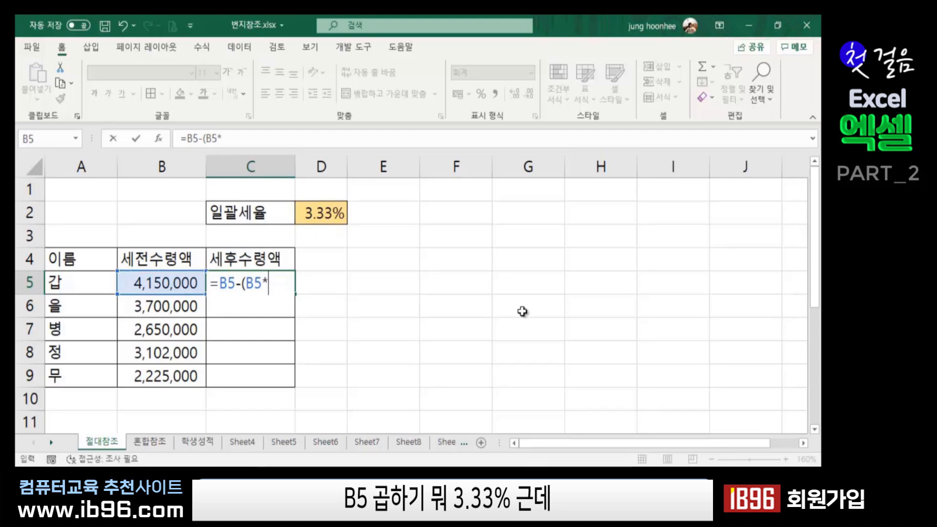
click(335, 215)
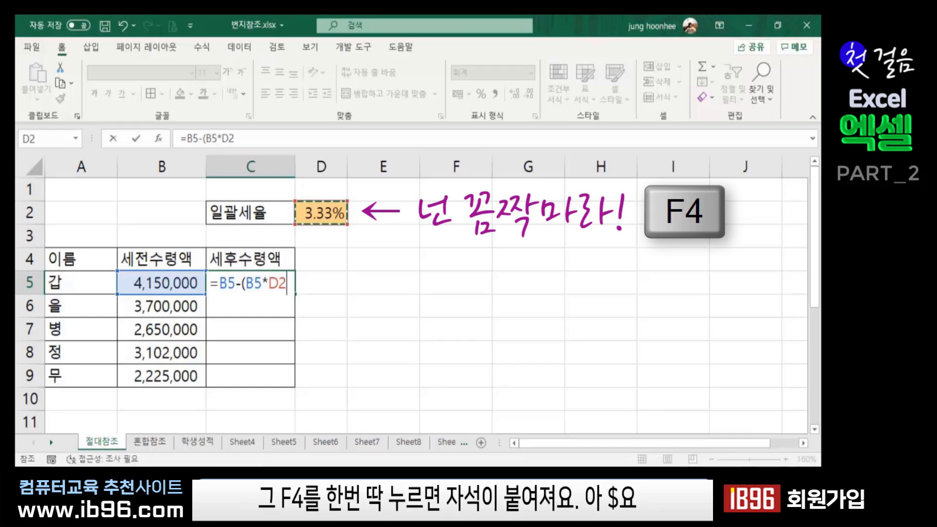
Step: Lock D2 as $D$2 and commit =B5-(B5*$D$2) in C5, returning 4,011,805
key(F4)
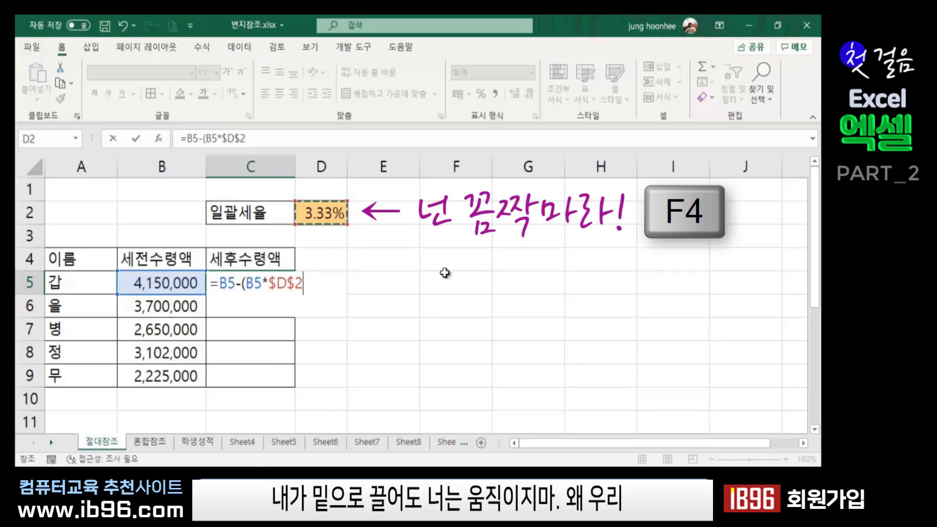
text())
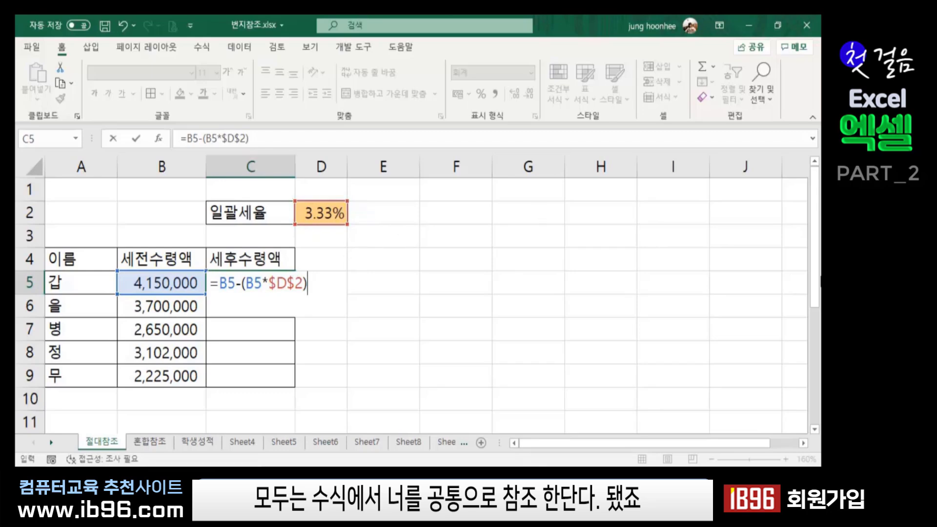
key(Return)
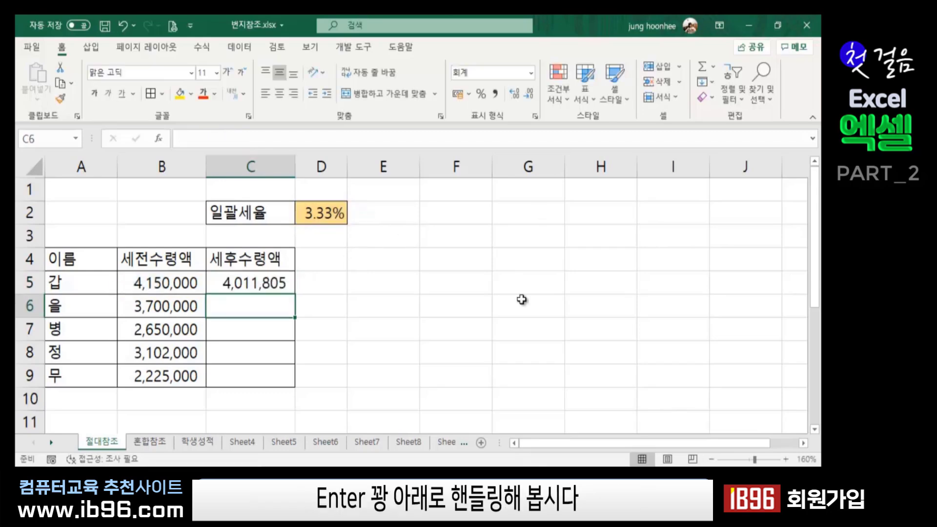
click(261, 281)
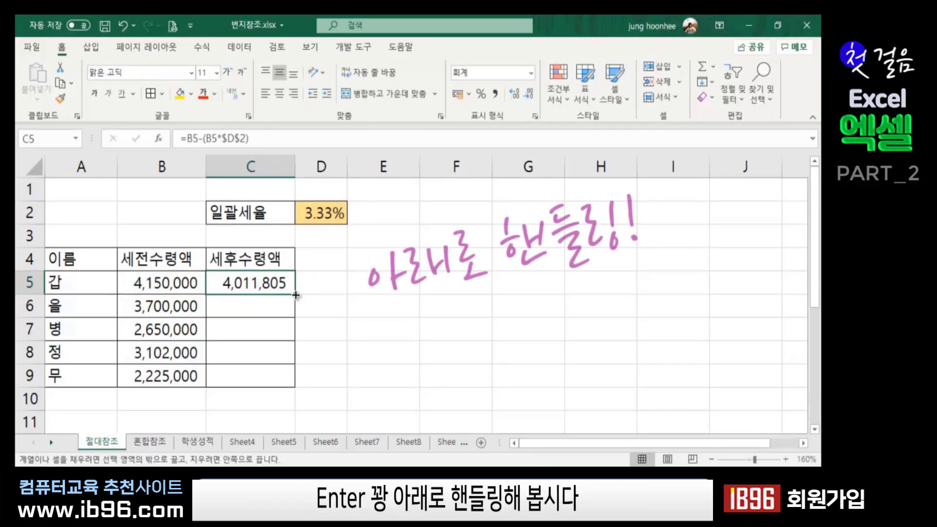
Step: Fill C5's formula down to C9 and review it against the tax rate in D2
double_click(296, 295)
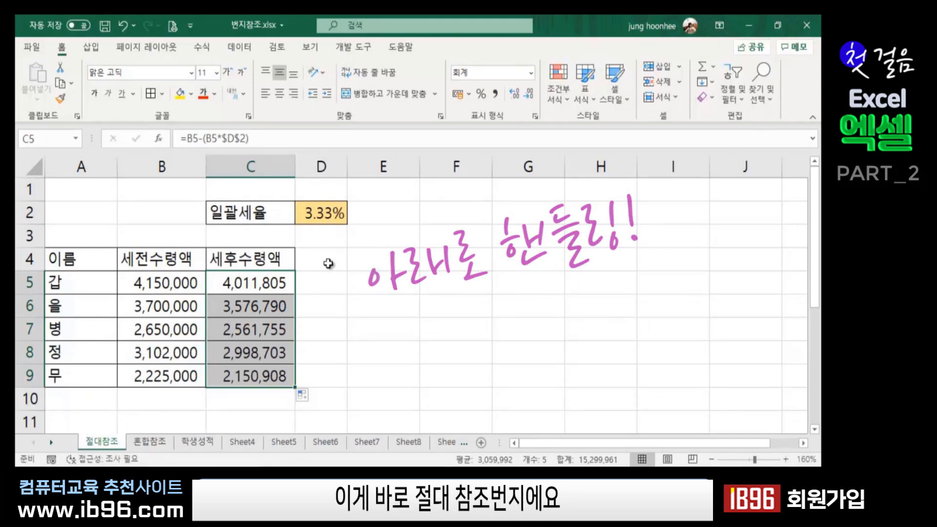
click(322, 213)
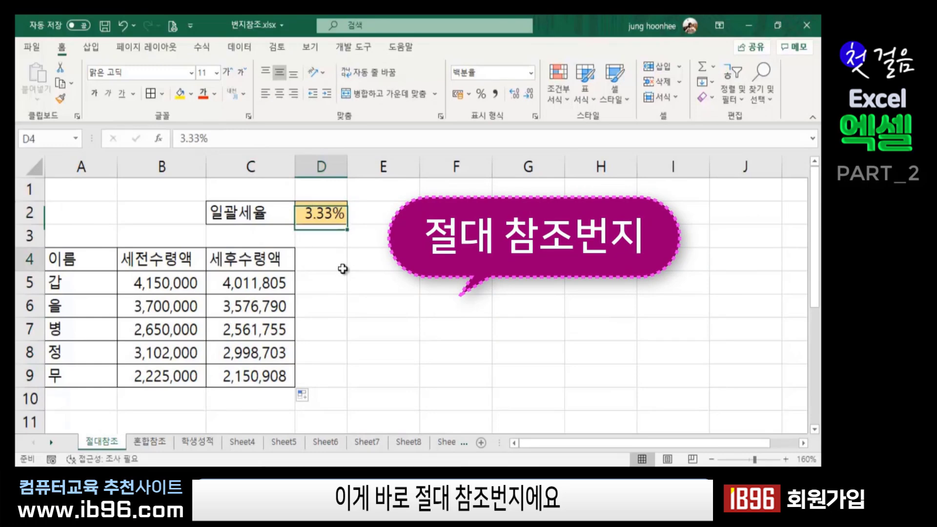
click(267, 282)
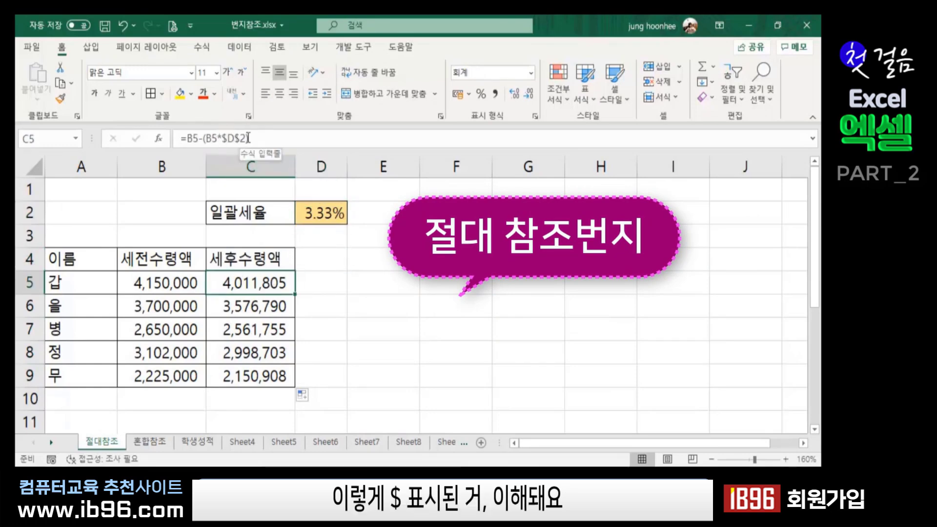
click(411, 306)
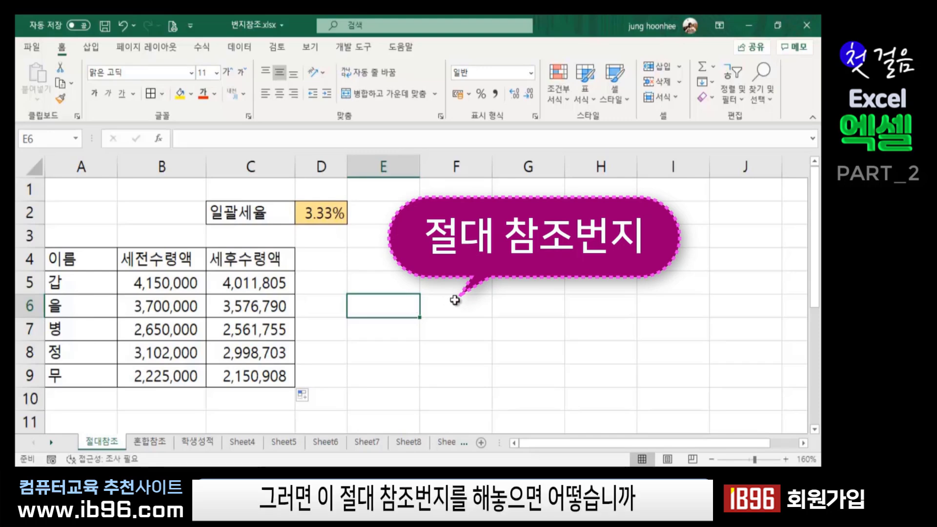
click(509, 303)
Step: Check the copied formulas in C5–C9, returning 3,576,790, 2,561,755, 2,998,703 and 2,150,908
click(314, 206)
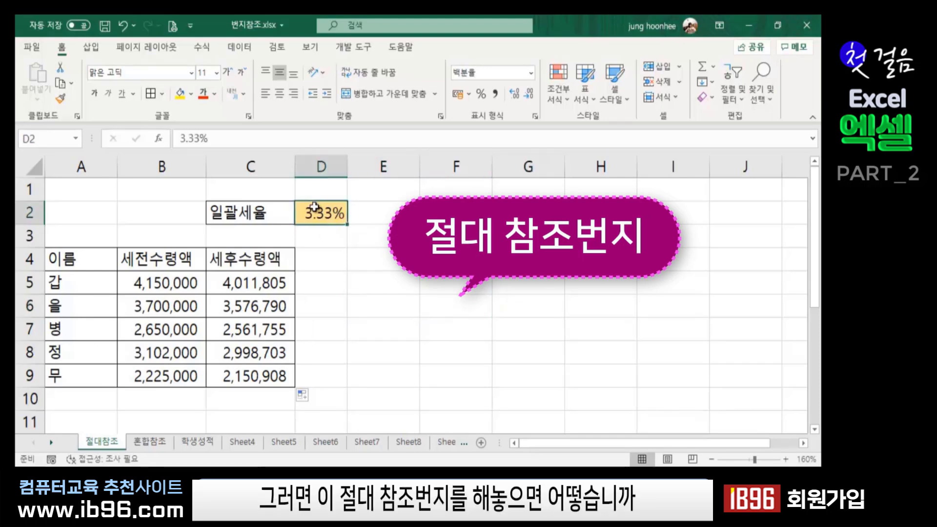
click(251, 282)
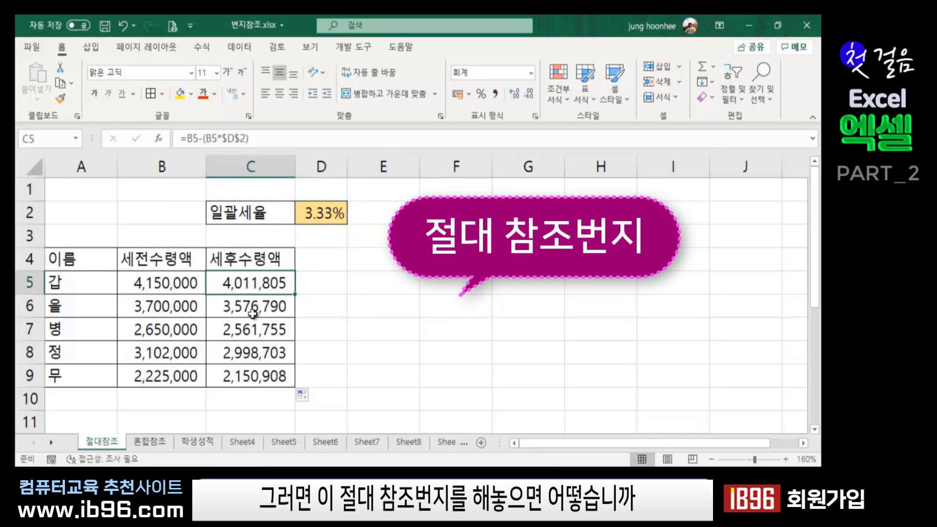
click(254, 307)
click(251, 330)
click(256, 360)
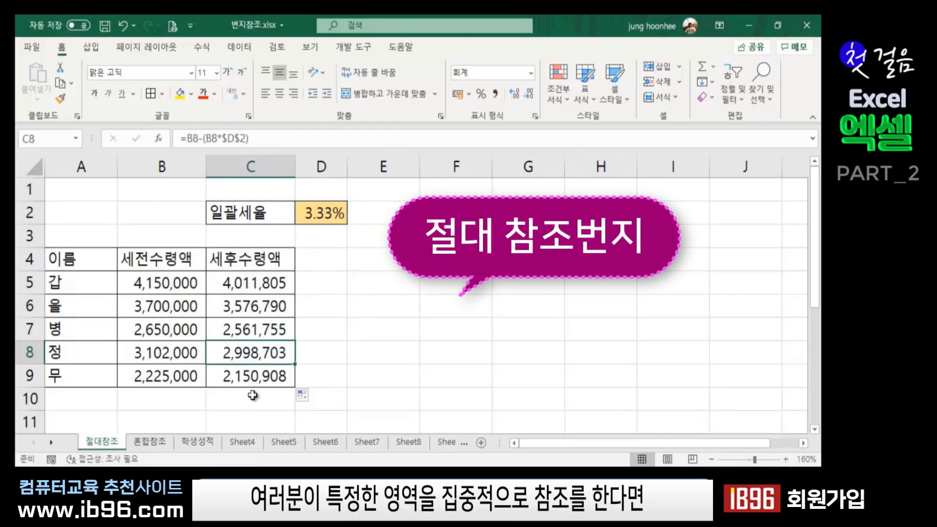
click(254, 378)
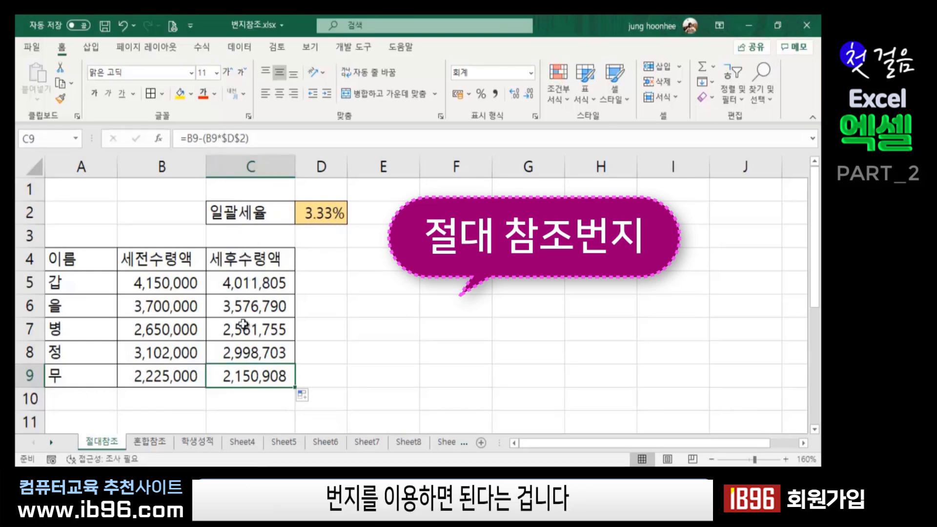
click(373, 298)
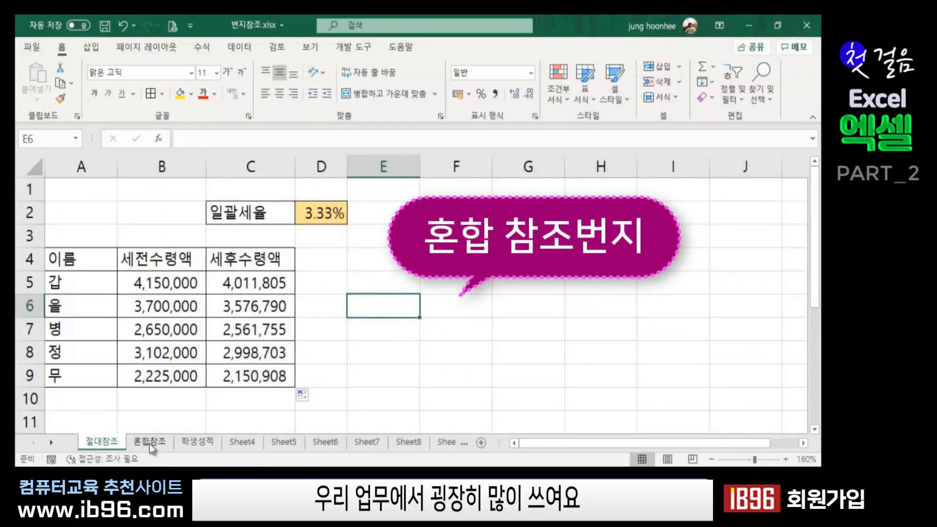
Step: Switch to the 혼합참조 sheet and insert a blank row above row 1
click(150, 442)
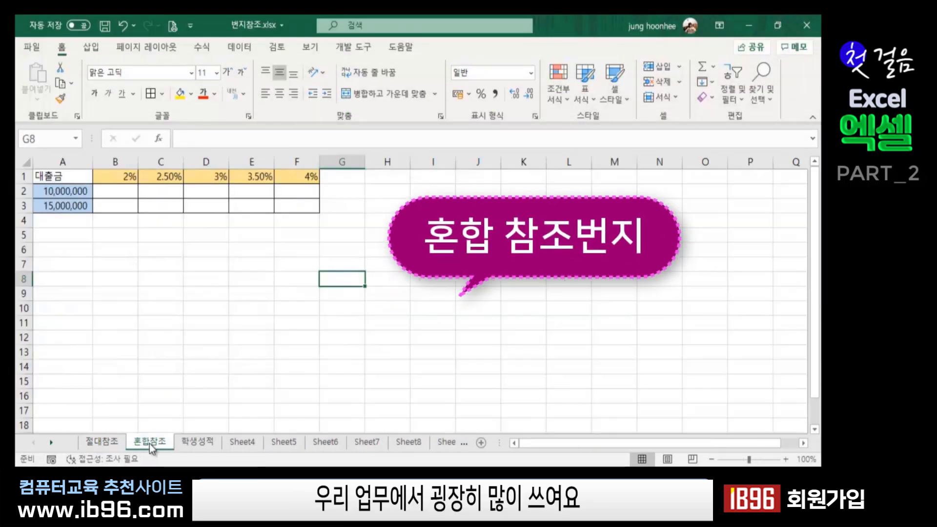
click(224, 313)
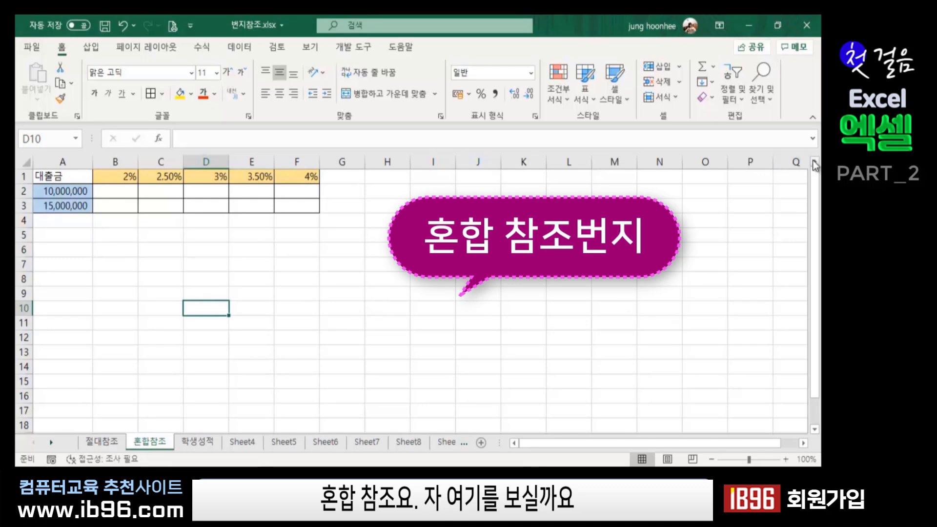
ctrl+scroll(368, 280, up, 2)
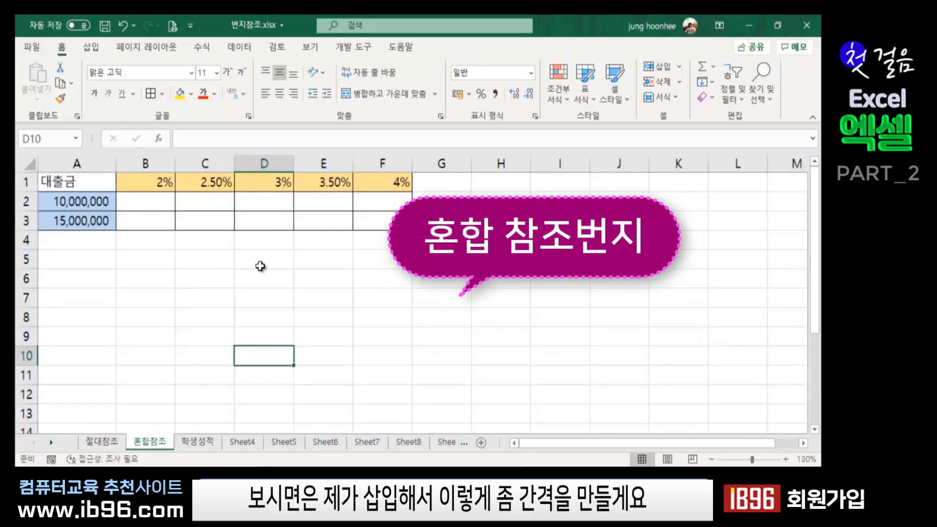
click(27, 182)
right_click(26, 182)
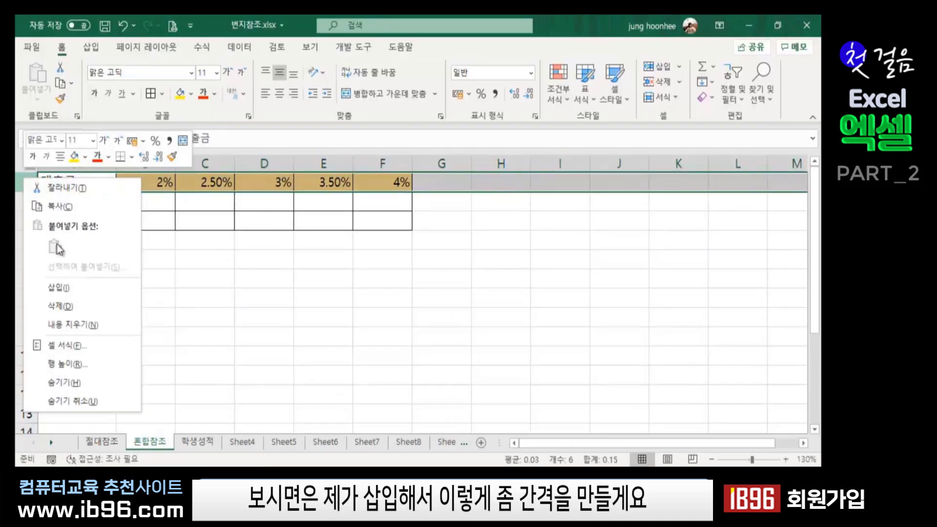
click(56, 288)
click(259, 317)
Step: Insert a blank column left of column A so the loan table sits at B2:G4
click(81, 156)
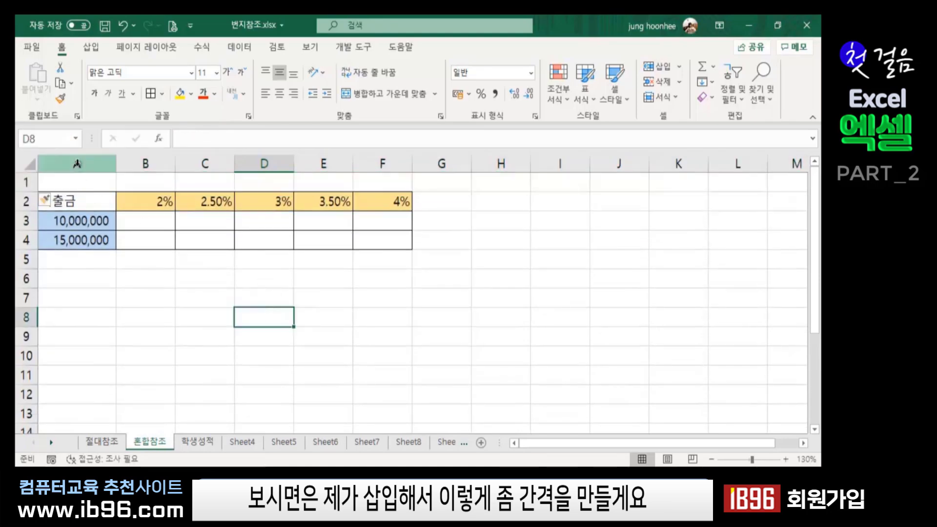
right_click(81, 156)
click(121, 271)
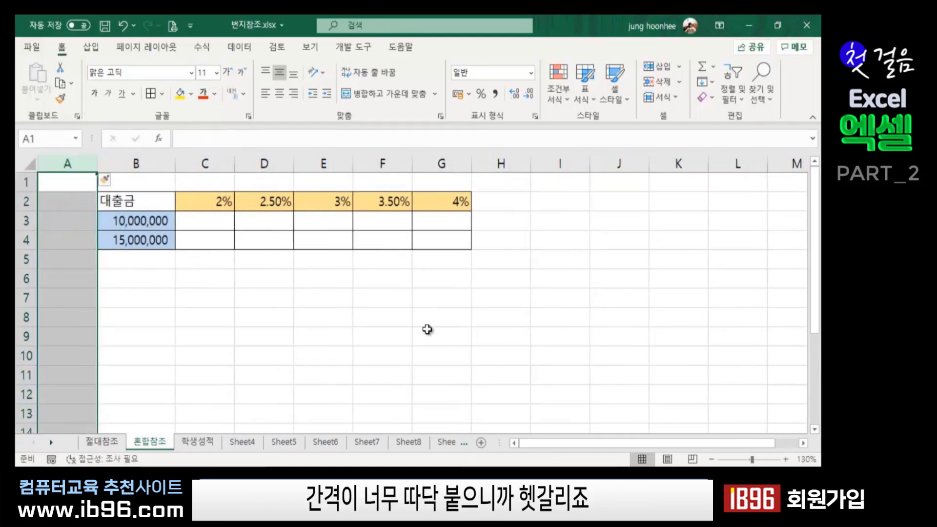
click(428, 330)
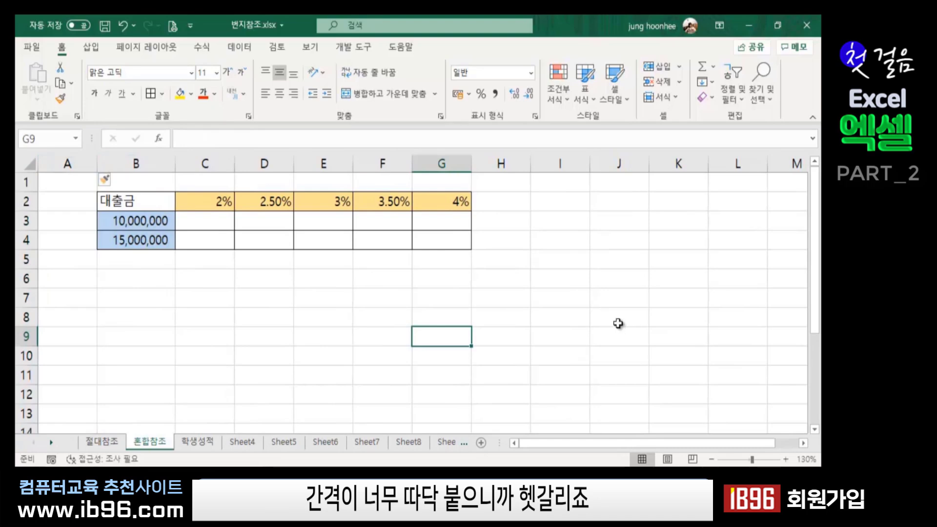
scroll(617, 324, up, 1)
scroll(618, 324, up, 1)
scroll(617, 324, up, 1)
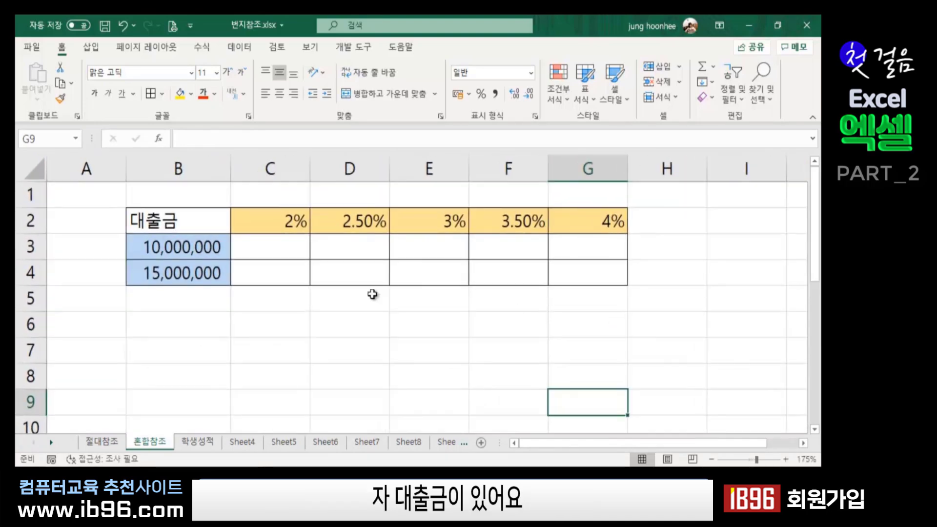
click(194, 217)
click(200, 345)
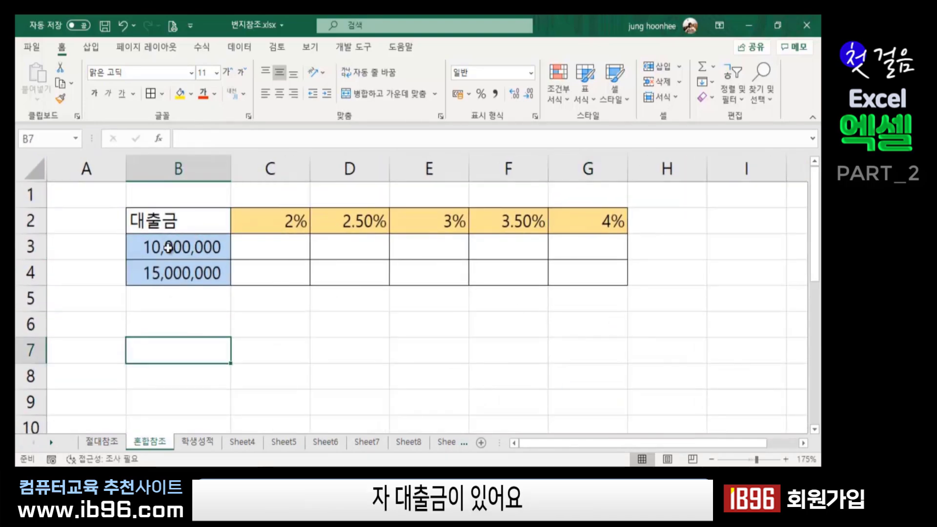
click(169, 227)
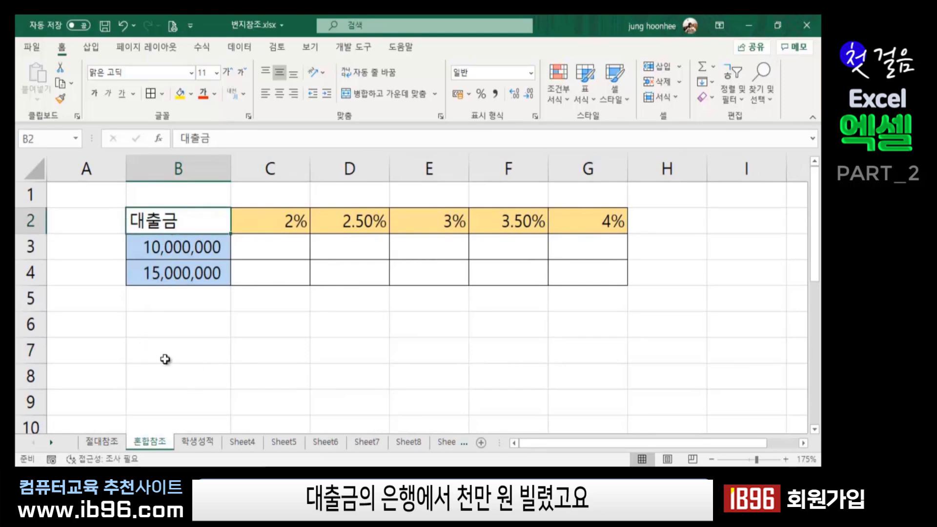
click(192, 250)
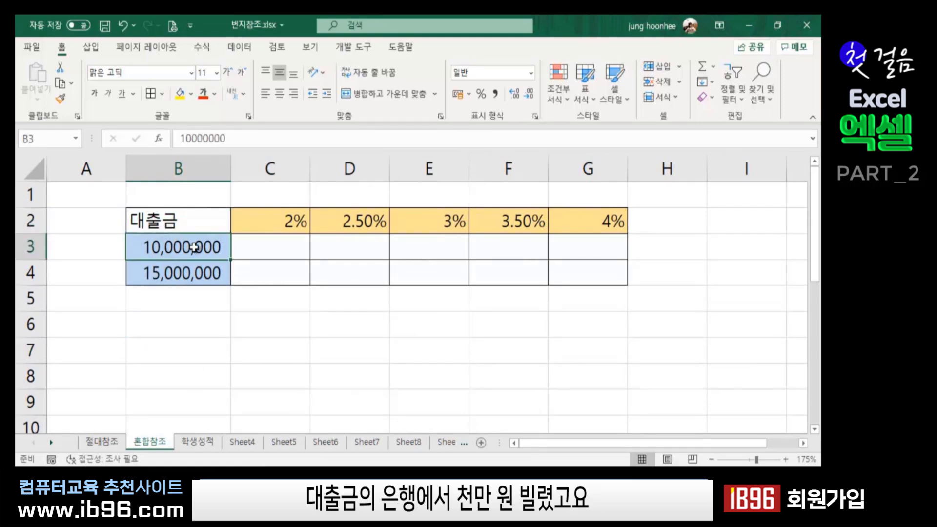
click(215, 353)
click(192, 289)
click(271, 372)
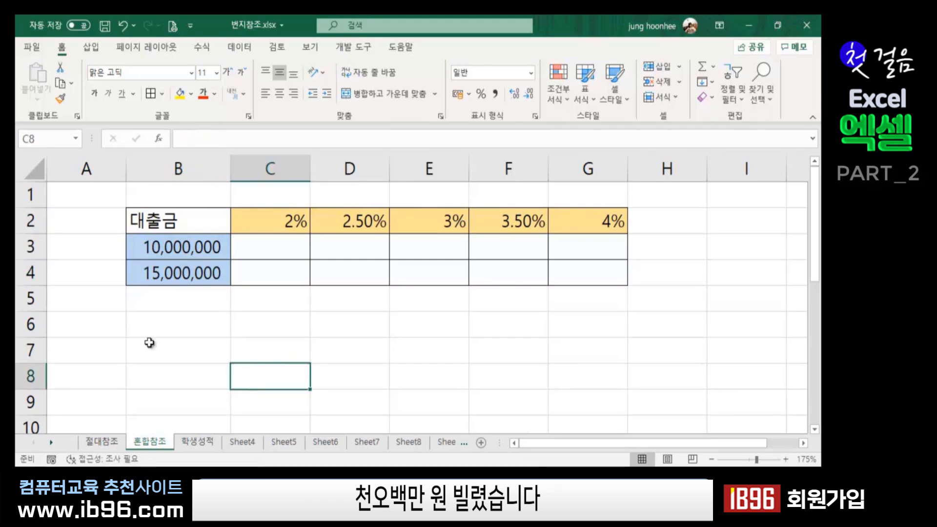
click(539, 330)
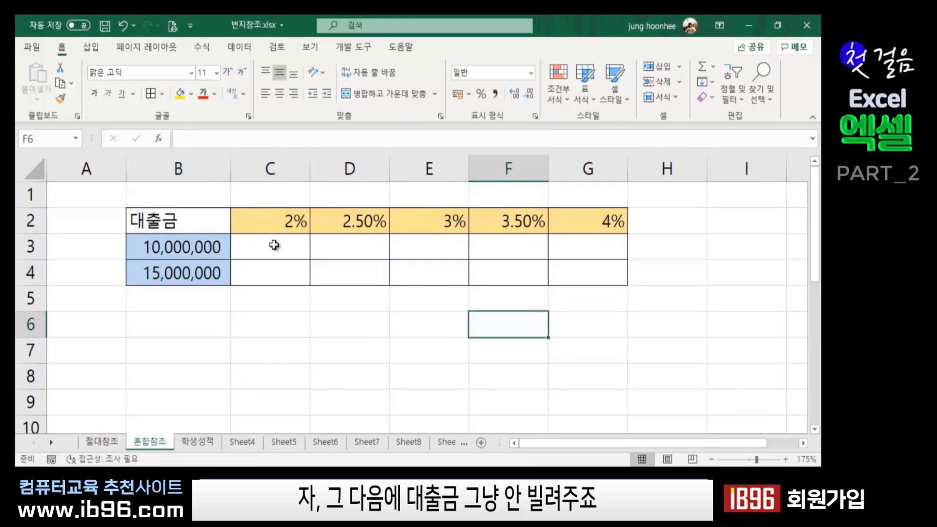
click(221, 223)
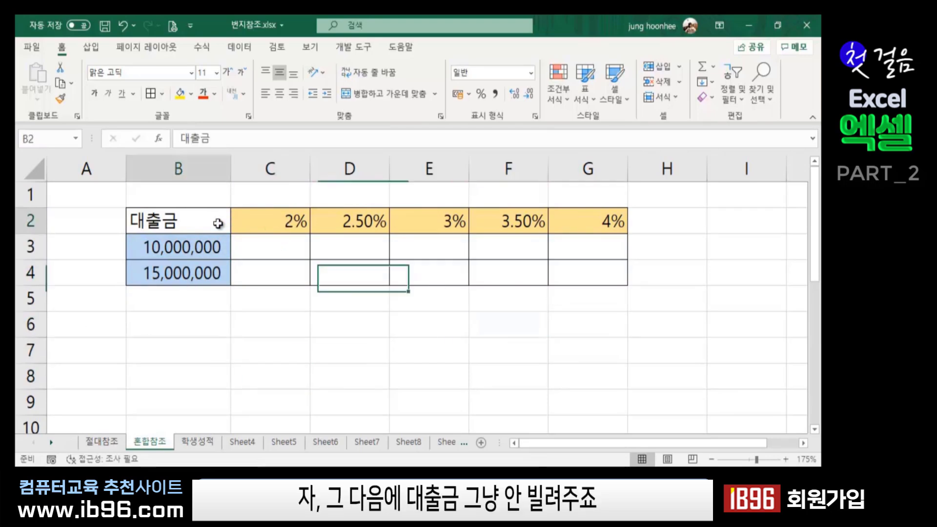
click(299, 224)
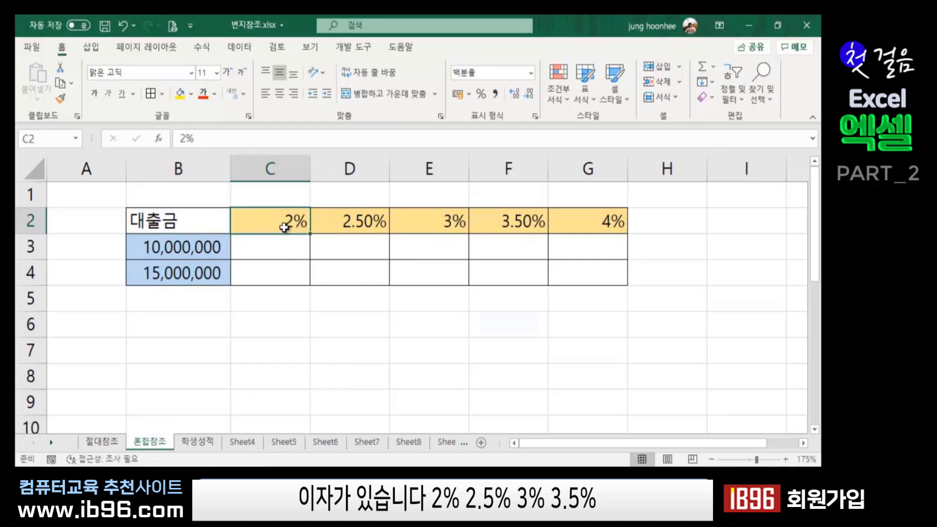
click(367, 228)
click(455, 229)
click(508, 231)
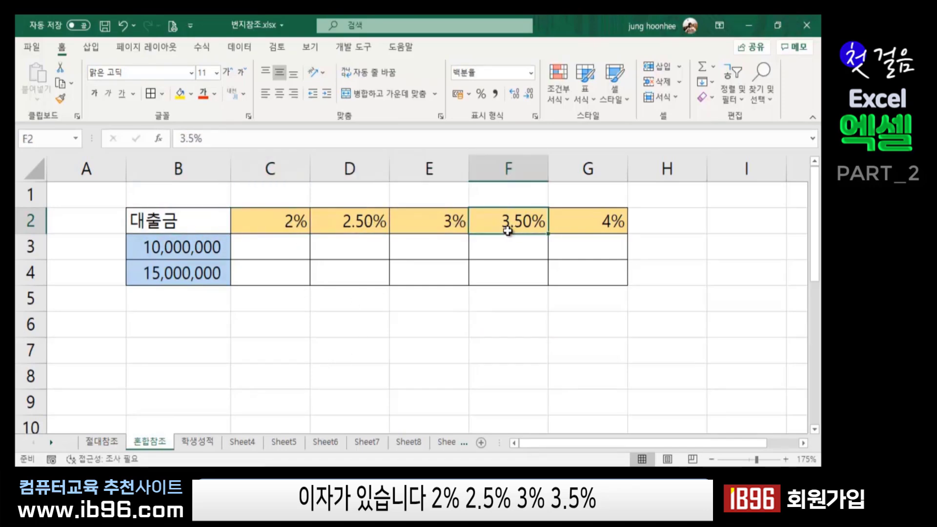
click(606, 220)
click(451, 376)
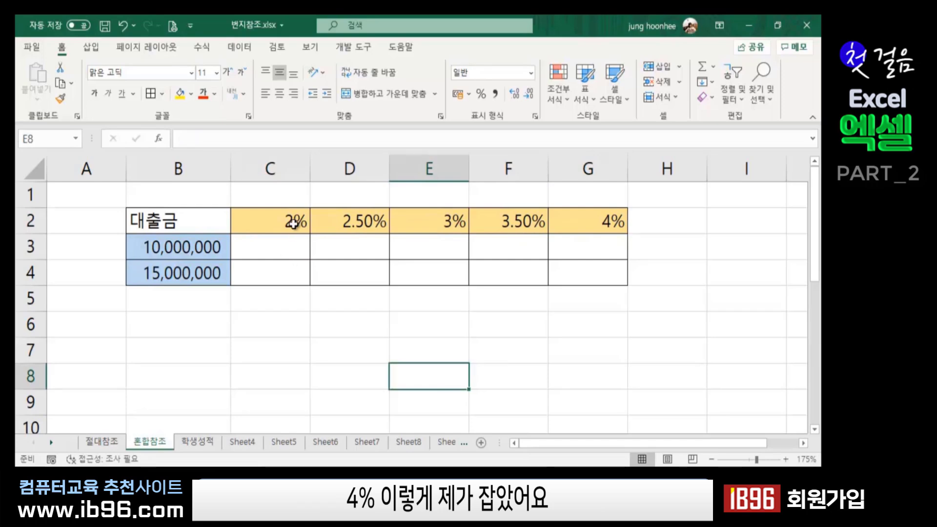
click(293, 224)
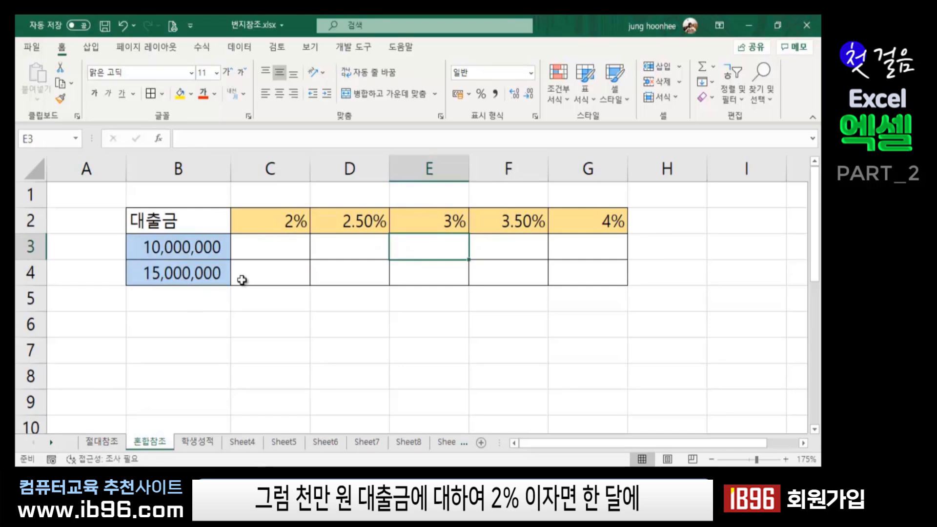
click(181, 250)
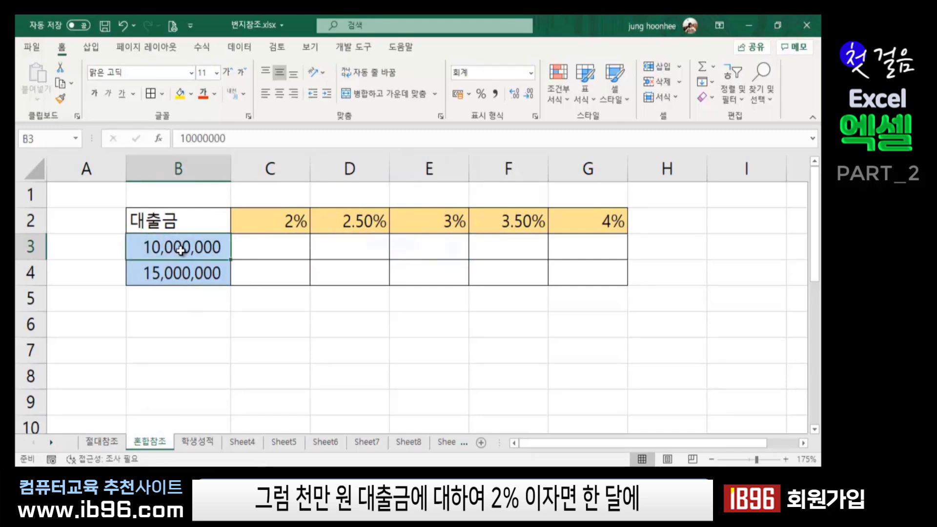
click(263, 223)
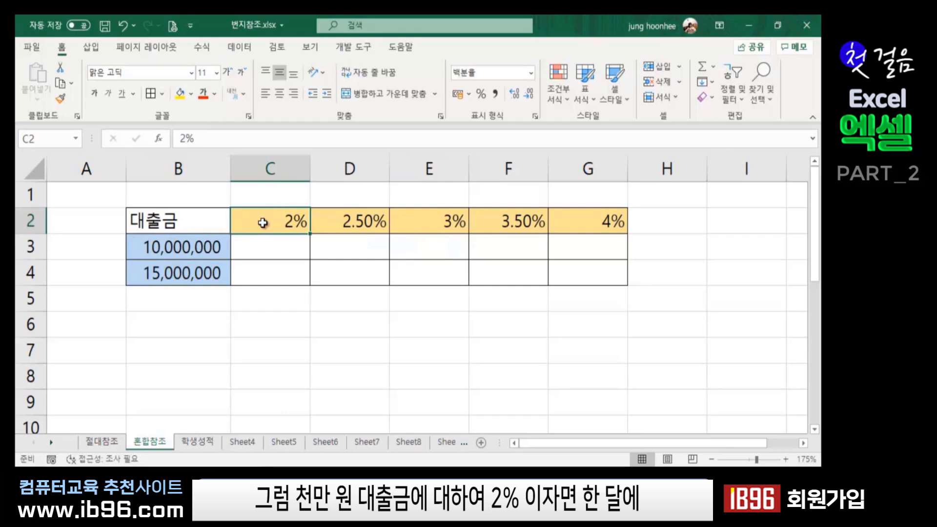
click(248, 250)
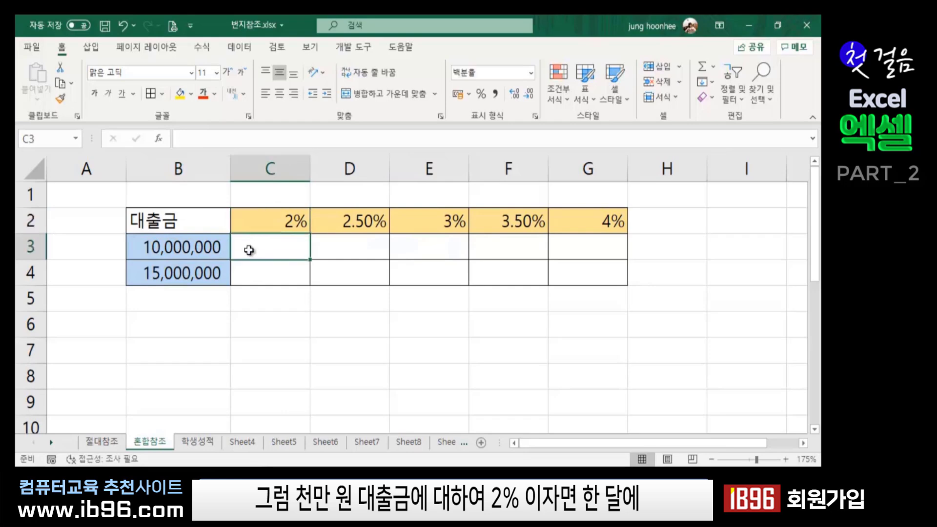
click(346, 244)
click(435, 247)
click(517, 249)
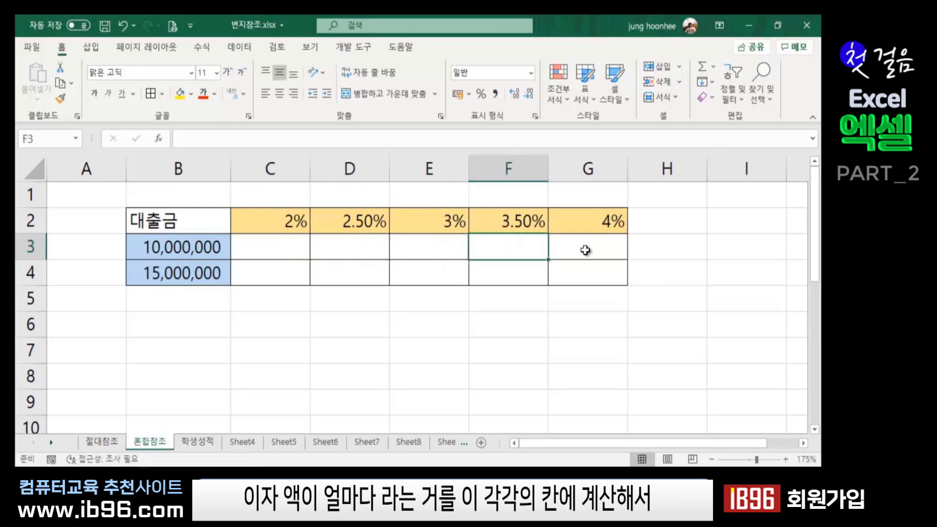
click(586, 251)
click(592, 277)
click(518, 277)
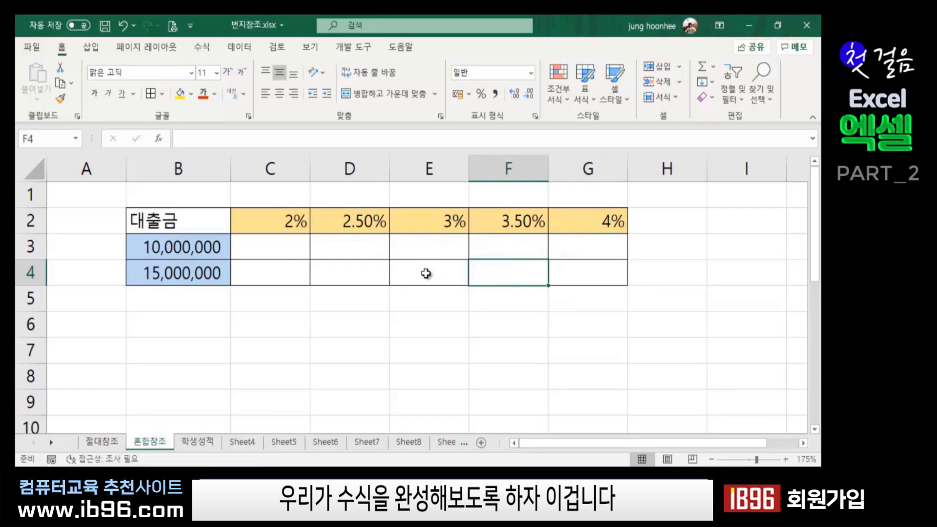
click(424, 271)
click(341, 271)
click(265, 277)
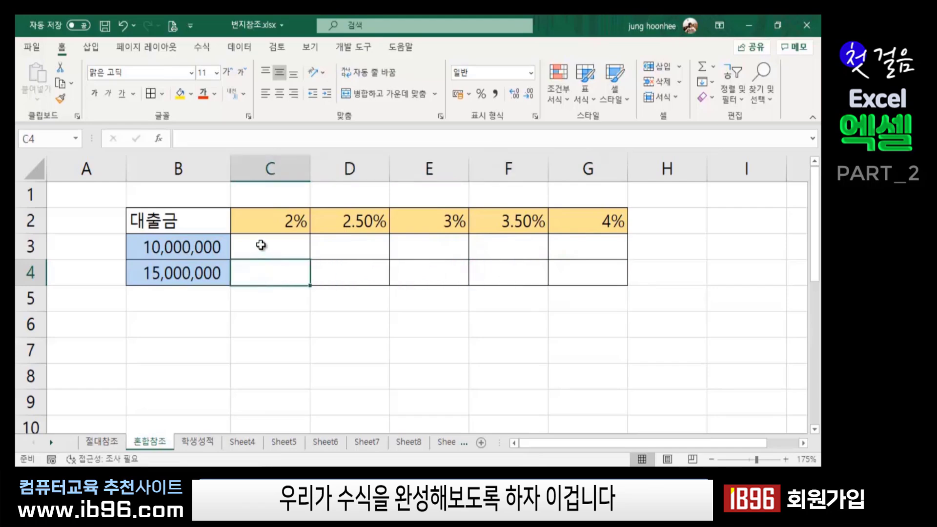
click(447, 371)
Step: Enter the title <월간 이자 납입액 조회표> in B1, then check the loan amounts in column B
click(160, 197)
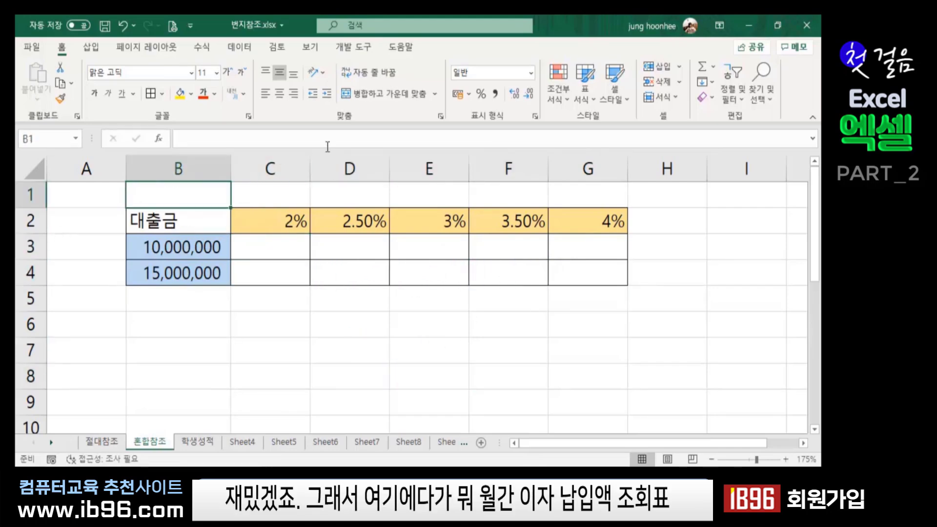
text(<)
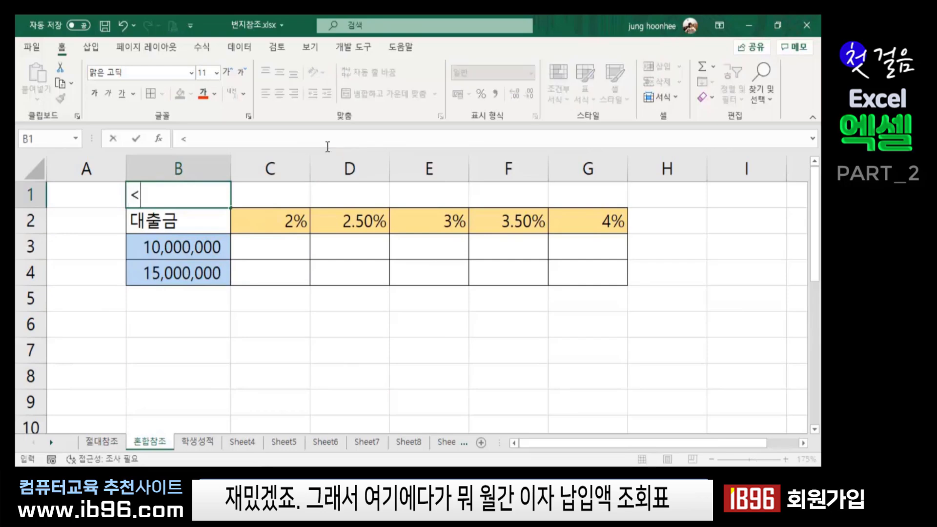
text(월간)
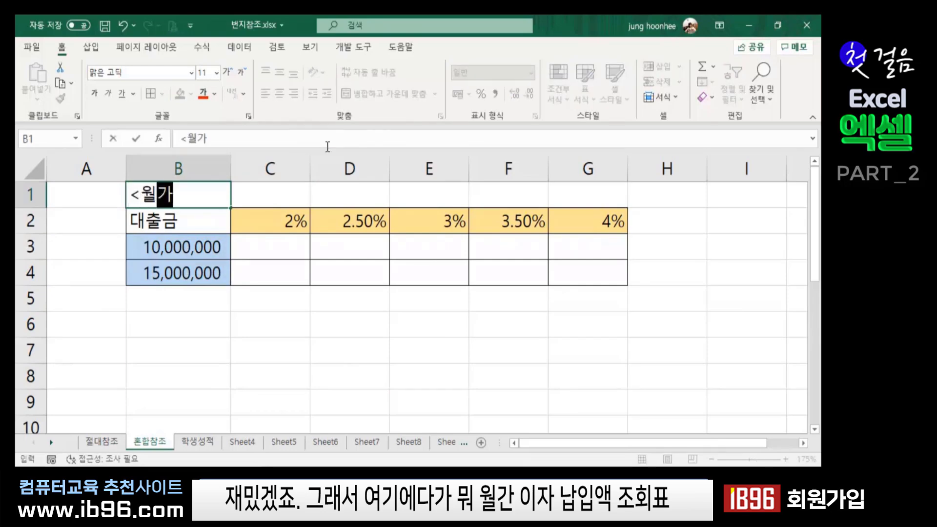
text( 이)
text(자 납)
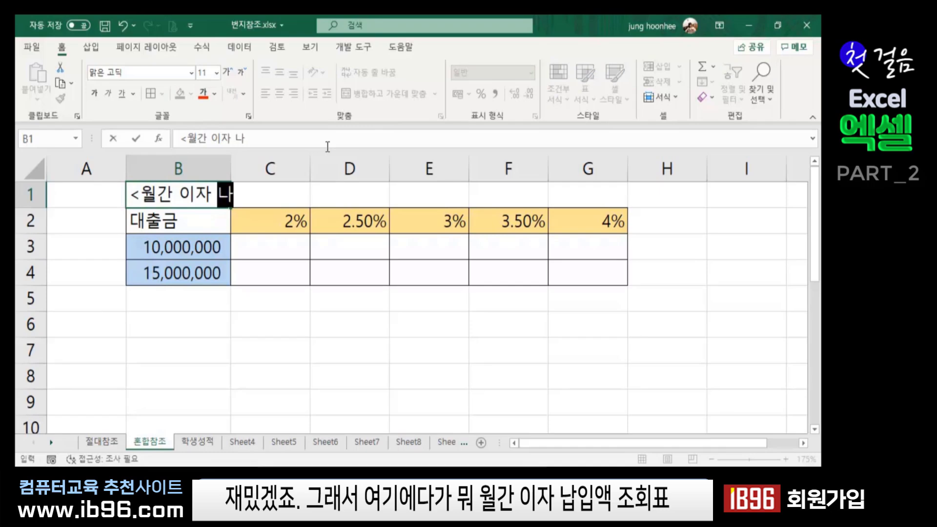
text(입액 조회)
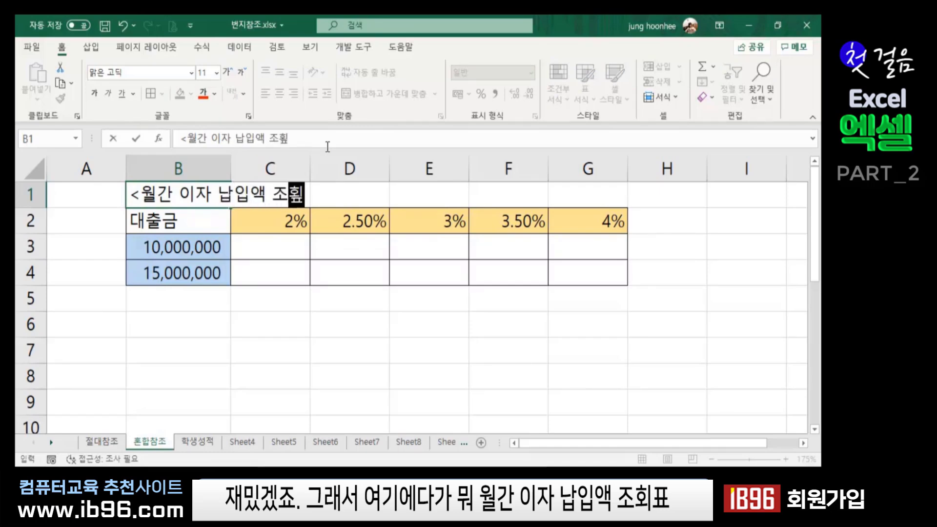
text(표>)
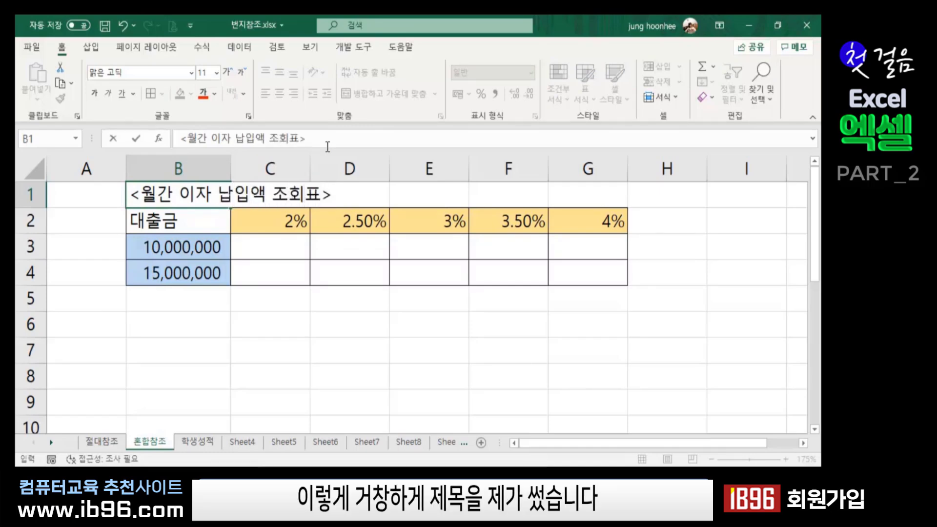
key(Return)
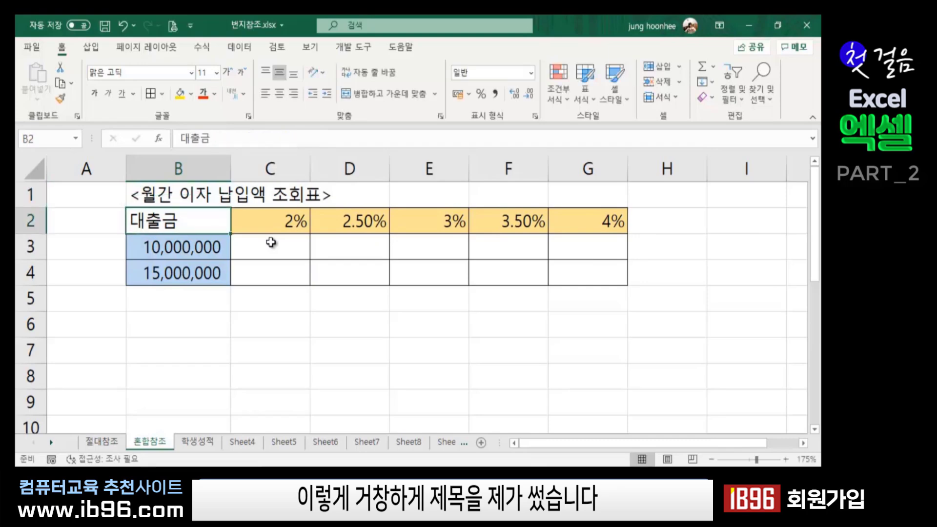
click(251, 297)
click(210, 250)
click(214, 273)
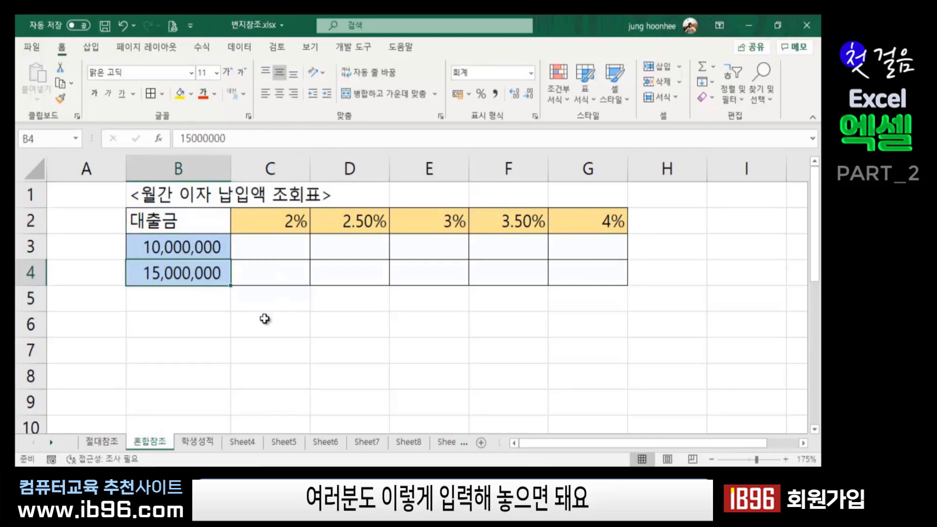
click(264, 318)
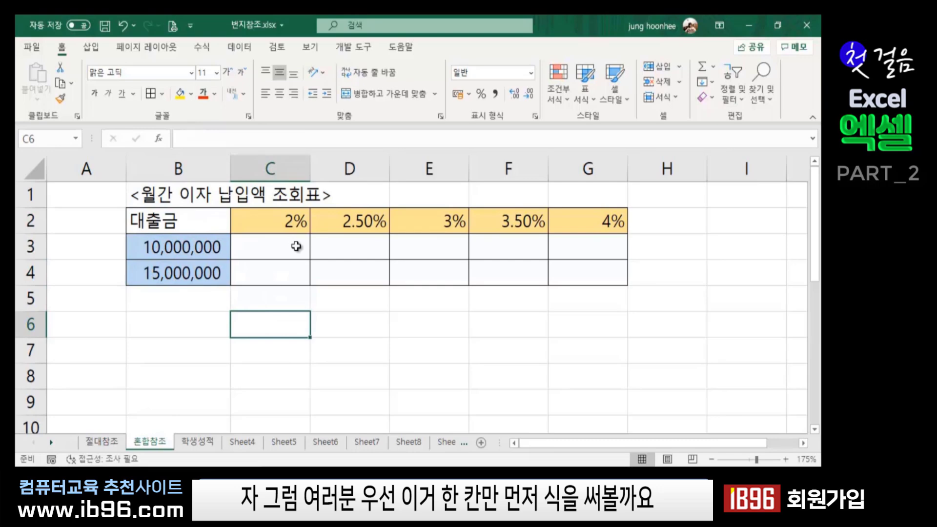
Step: Enter =B3*C2/12 in C3 to get the first monthly interest, 16,666.67
click(273, 247)
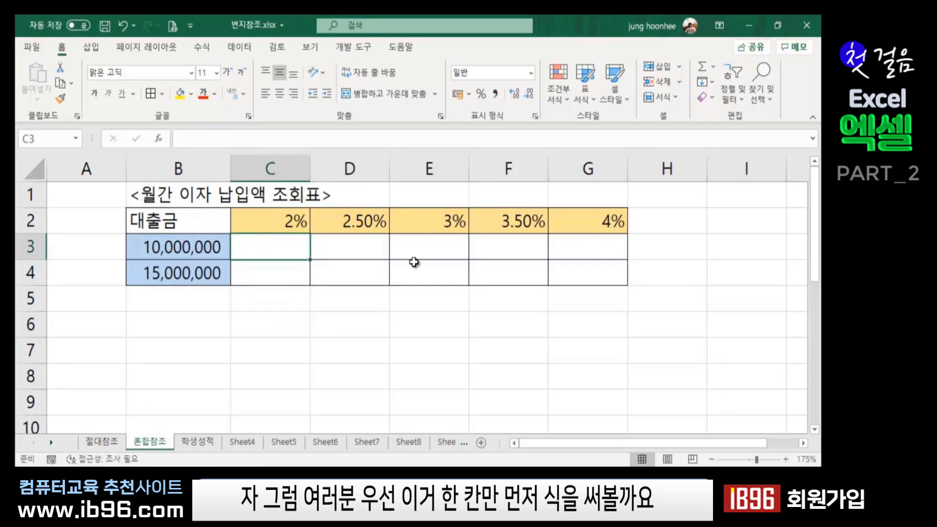
scroll(533, 358, up, 2)
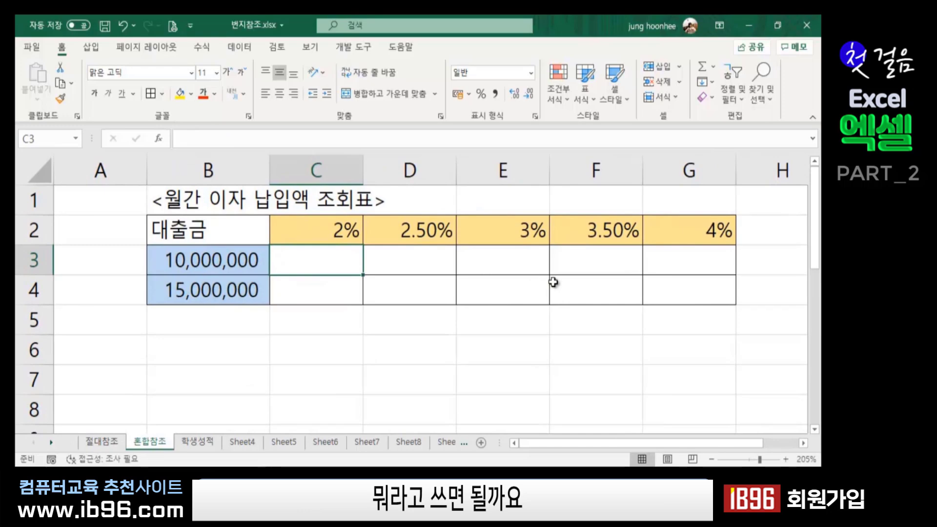
text(=)
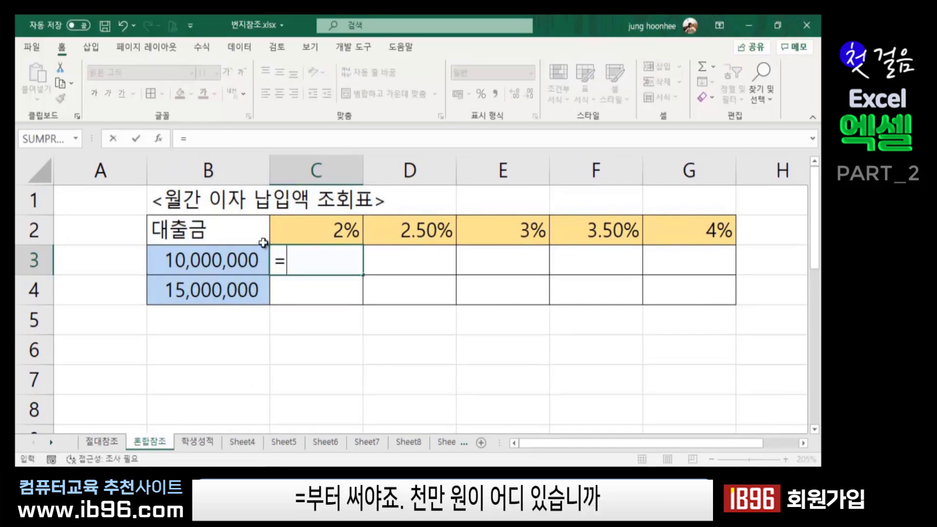
click(208, 266)
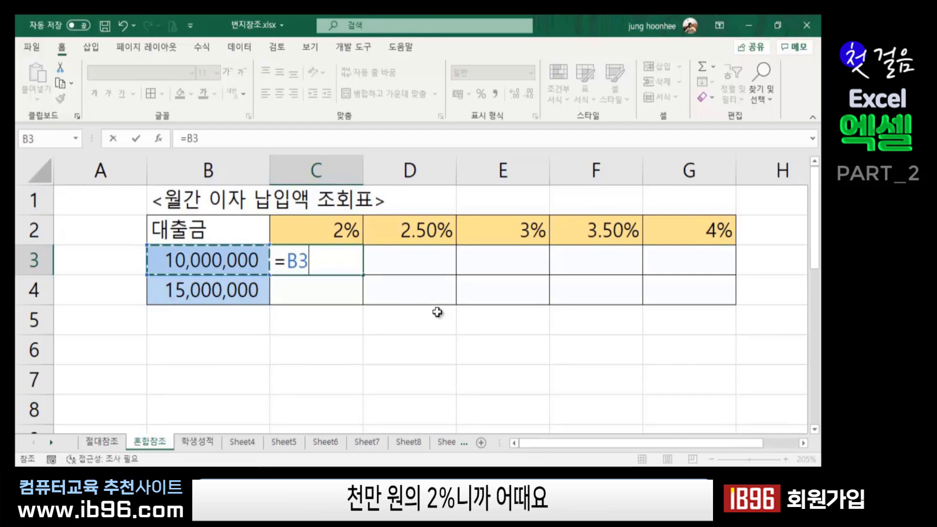
text(*)
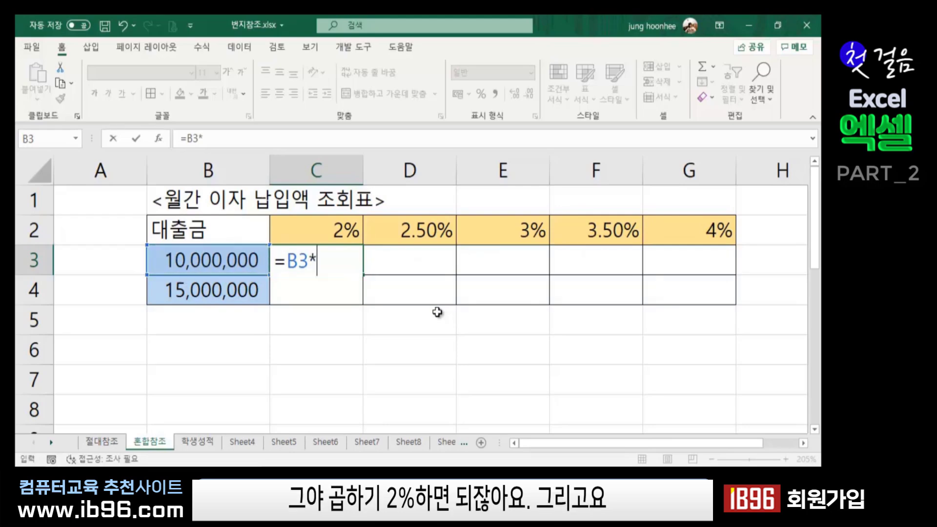
click(344, 231)
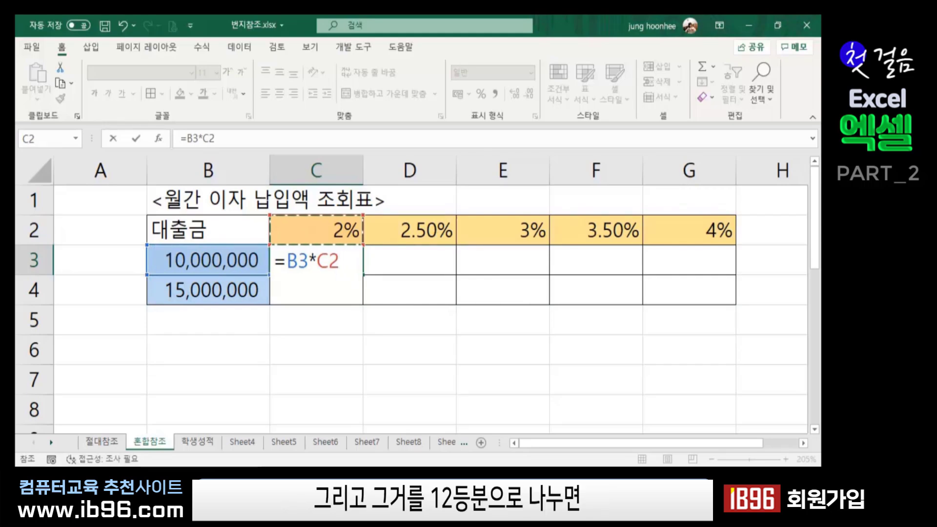
text(/)
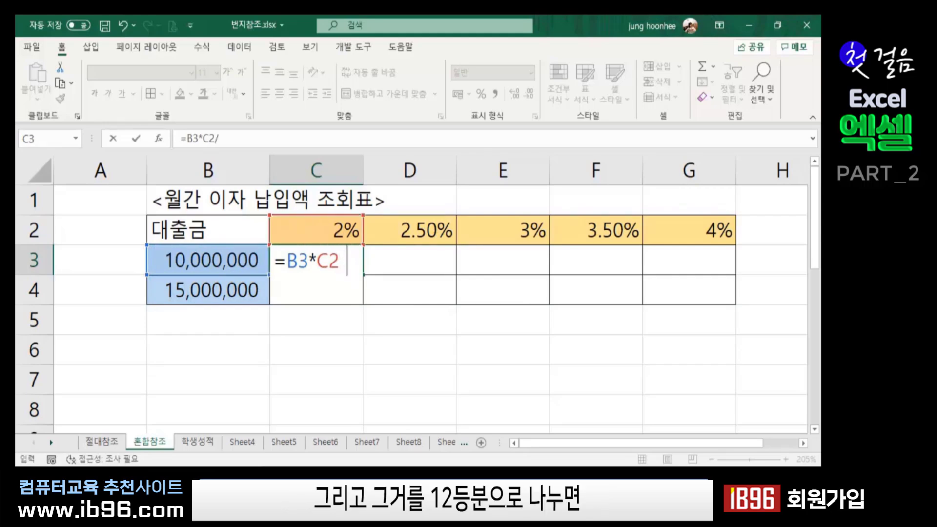
text(12)
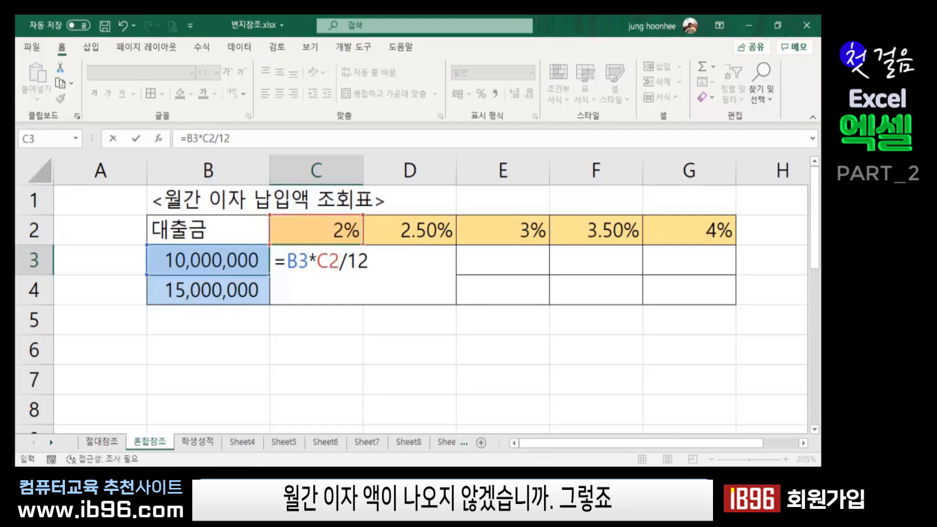
key(Return)
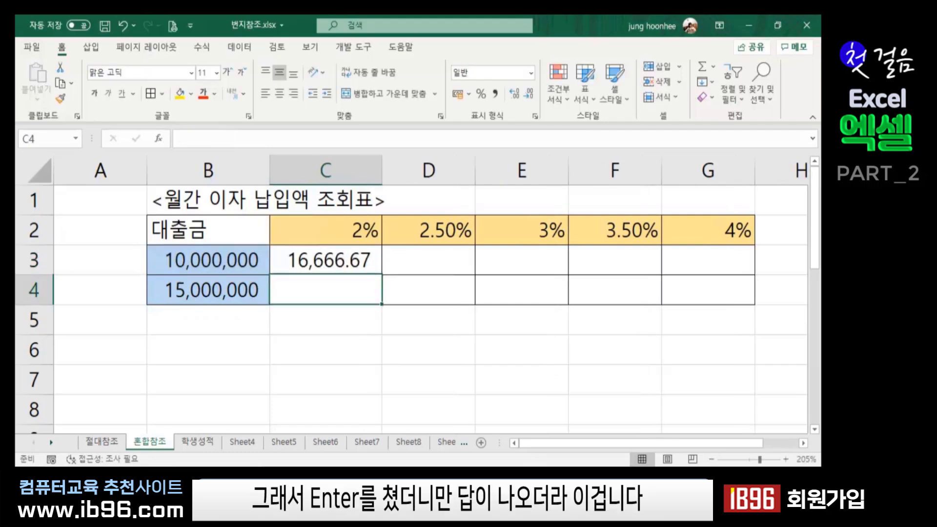
Step: Decrease C3's decimals twice so the interest shows as 16,667
click(343, 268)
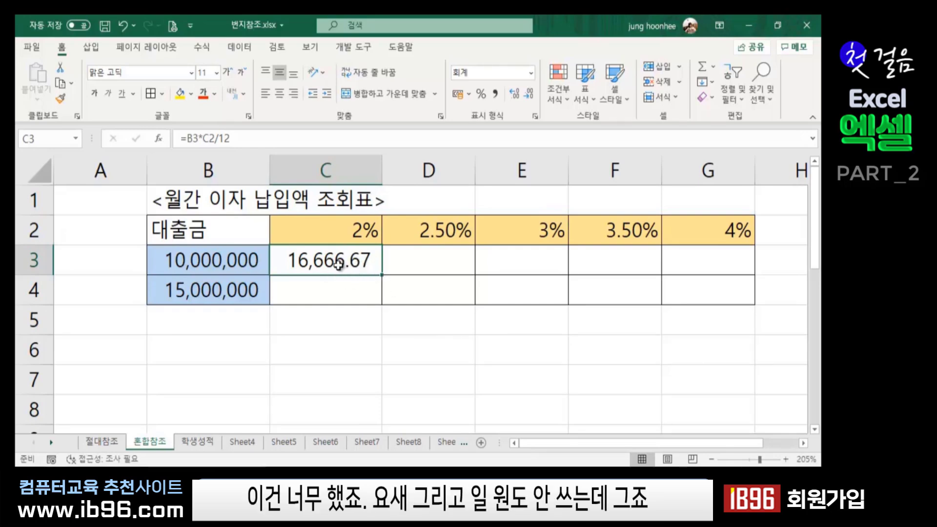
click(529, 95)
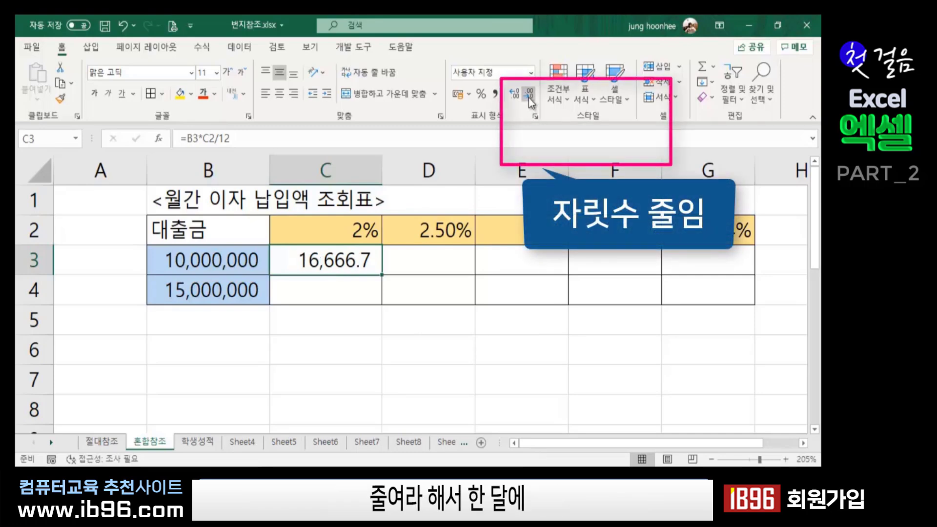
click(528, 96)
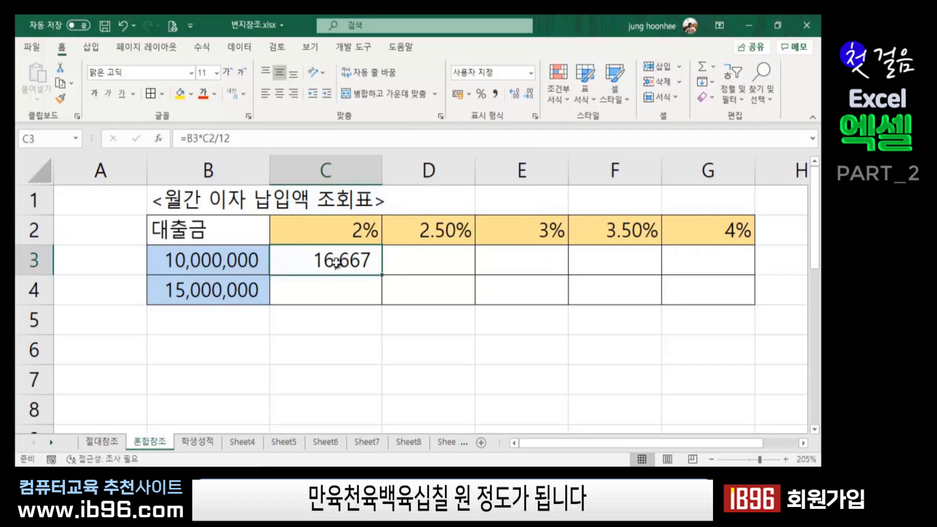
Step: Review the 10,000,000 loan in B3, the 2% rate in C2, C3's result, and empty cells D3:G3
click(182, 263)
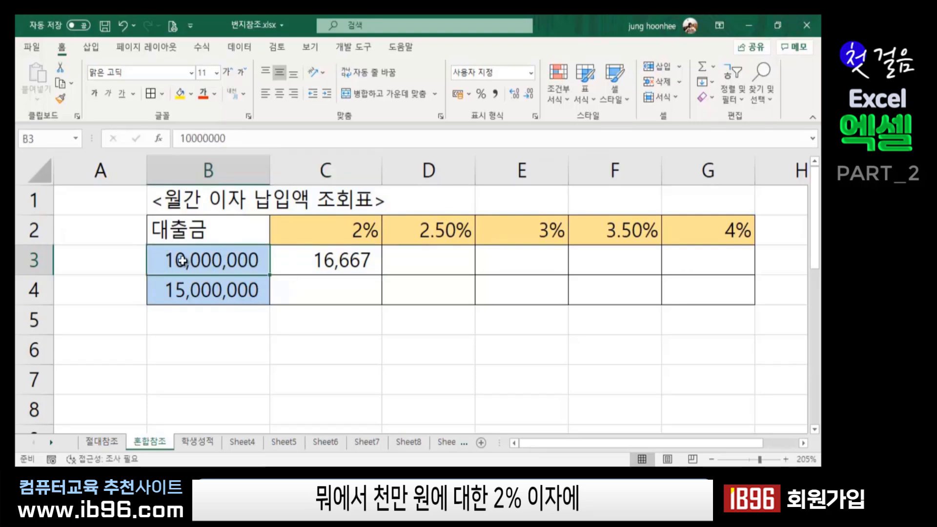
click(325, 232)
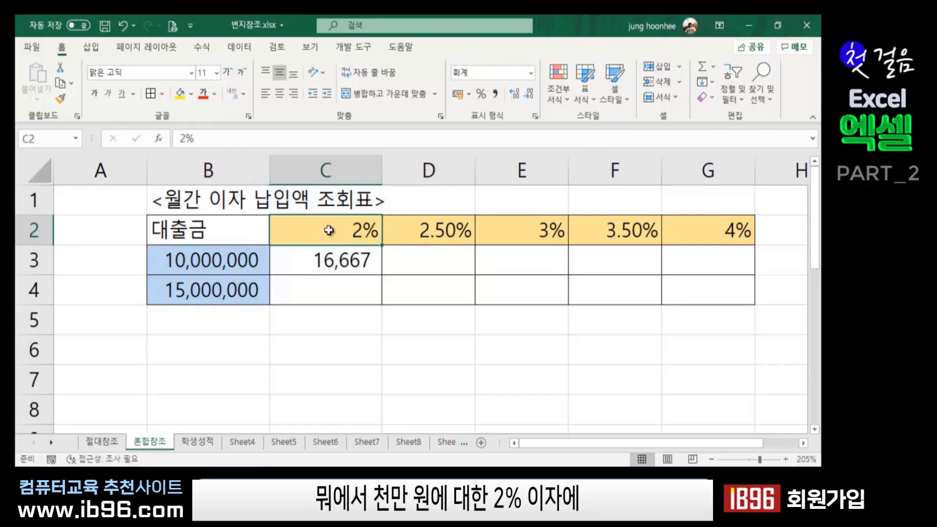
click(342, 263)
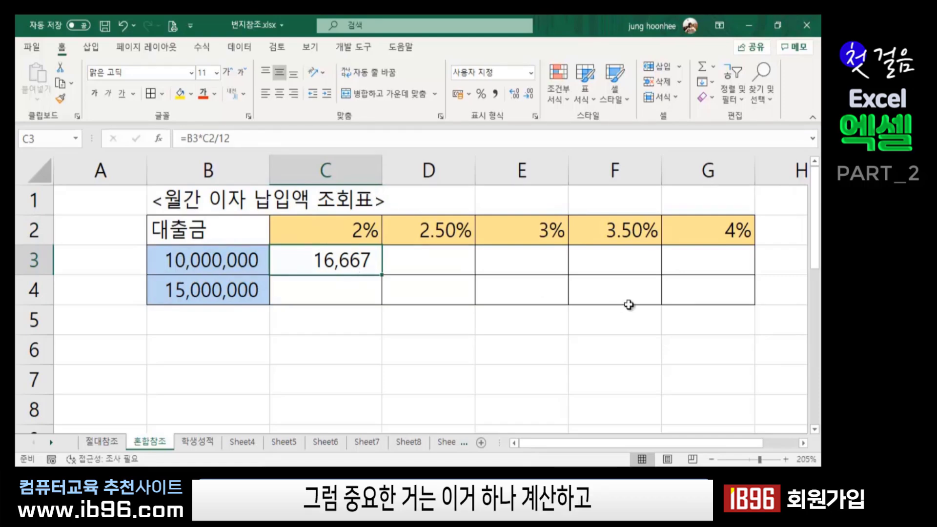
click(421, 263)
click(508, 261)
click(620, 260)
click(703, 261)
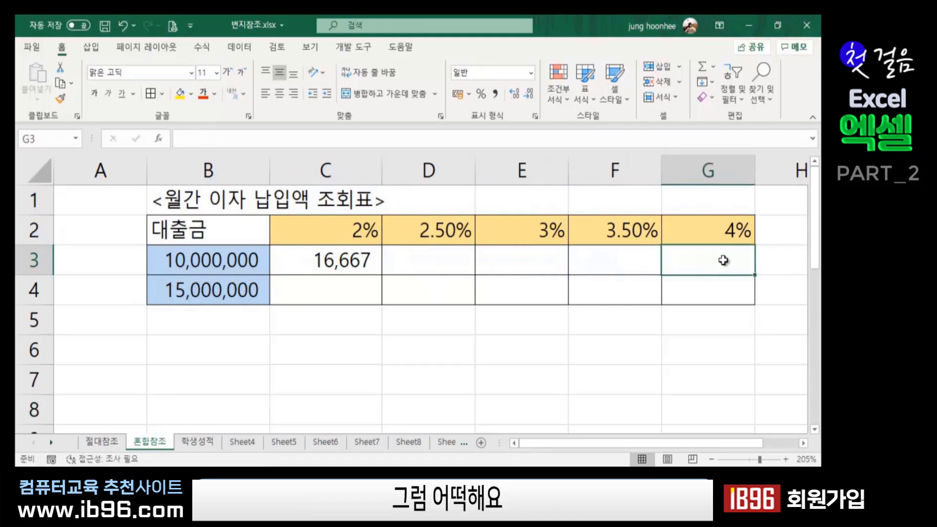
click(365, 267)
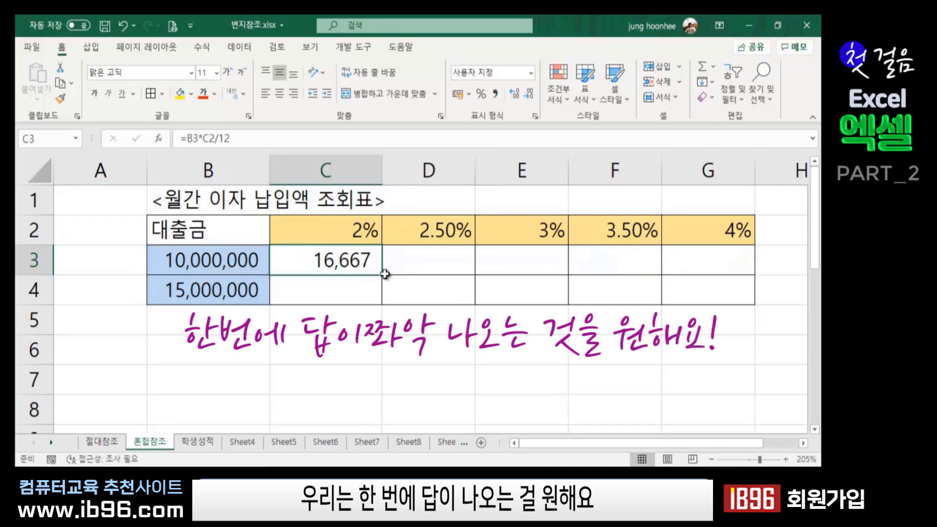
Step: Fill the C3 formula across to G3, getting 35, 0, 0, 0, and inspect D3
click(184, 255)
click(425, 261)
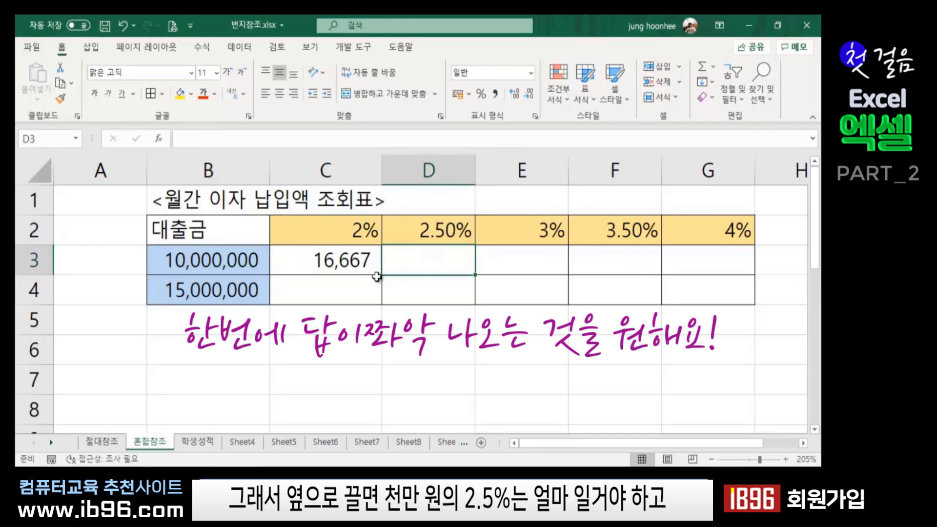
click(363, 264)
drag(382, 275, 732, 276)
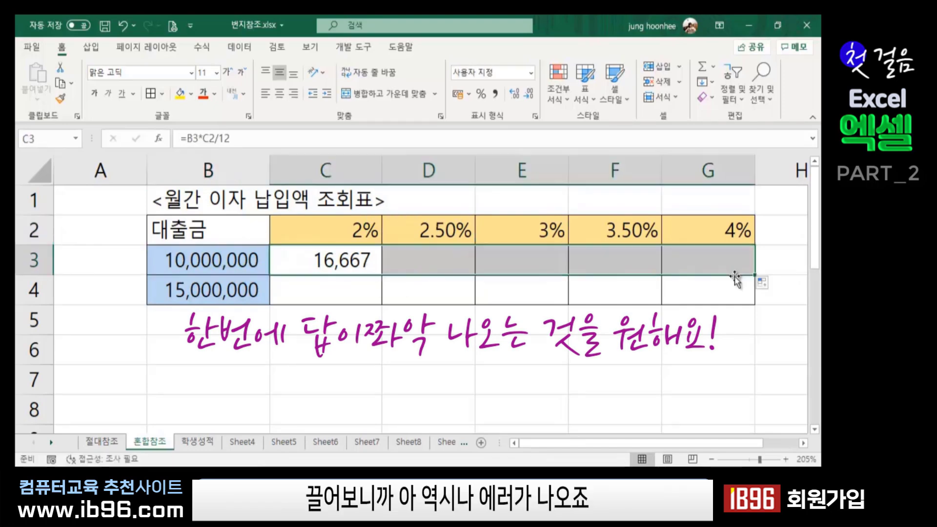
click(468, 378)
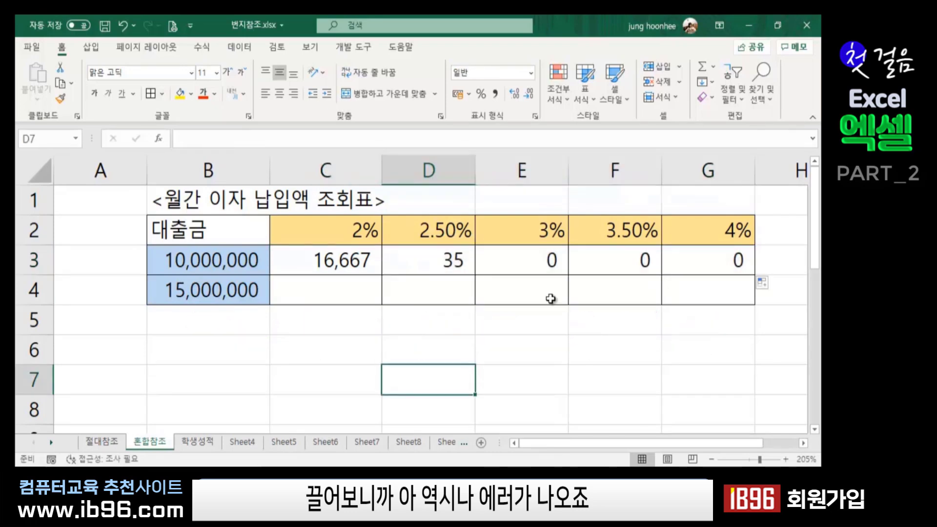
click(417, 255)
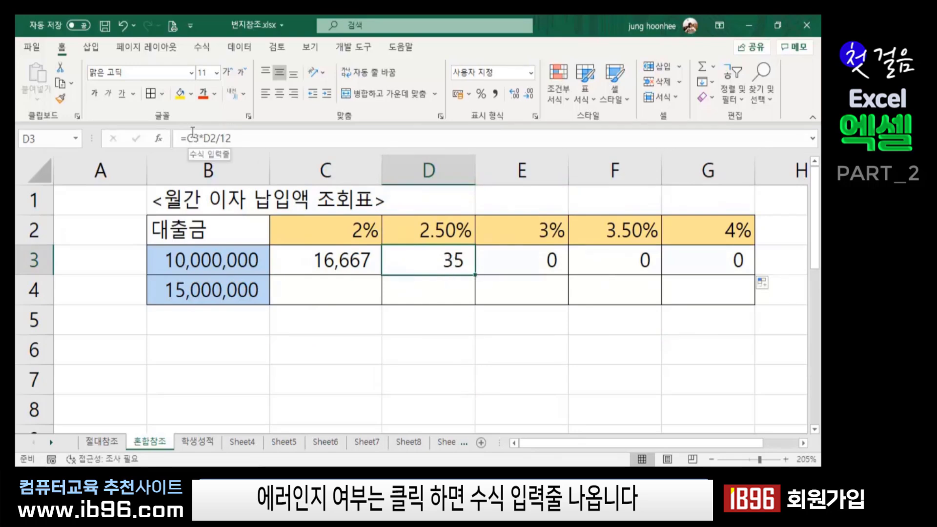
click(449, 381)
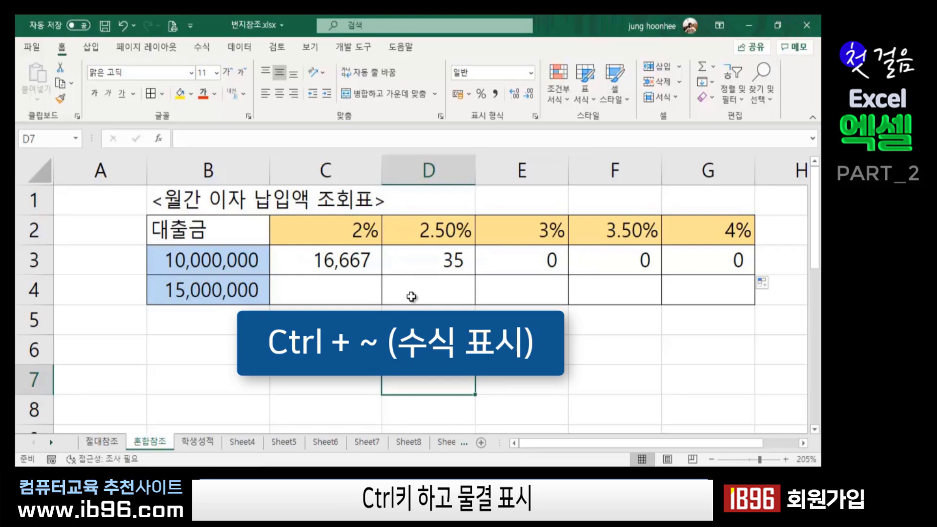
Step: Show formulas in the cells and compare D3's =C3*D2/12 against B3 and D2
key(ctrl+grave)
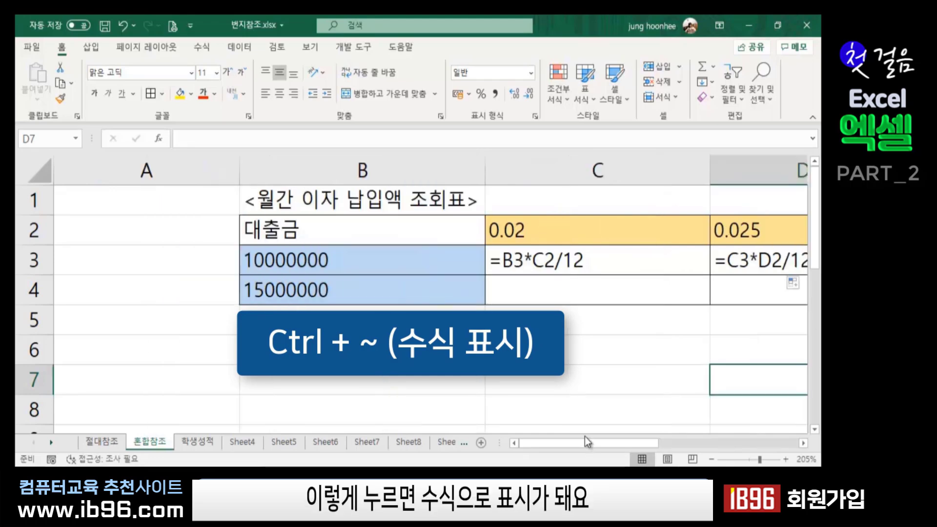
drag(582, 443, 646, 442)
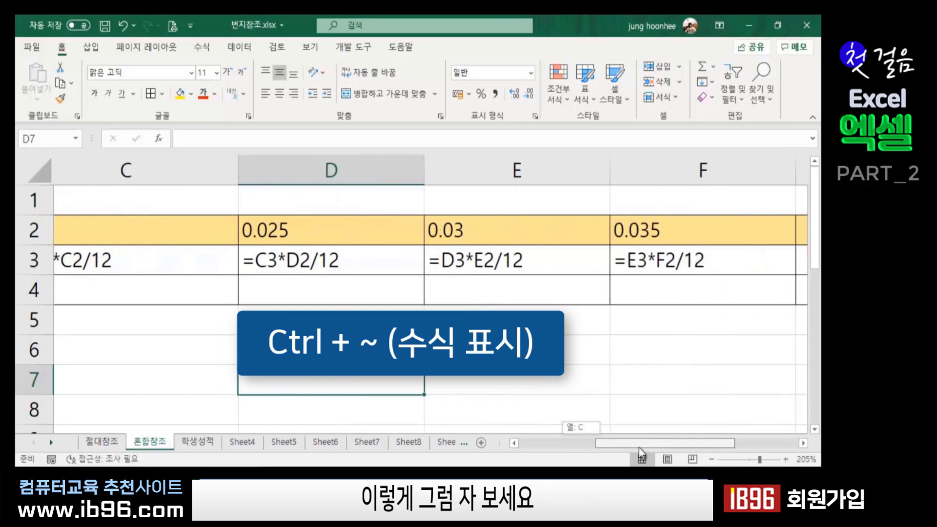
drag(646, 442, 608, 451)
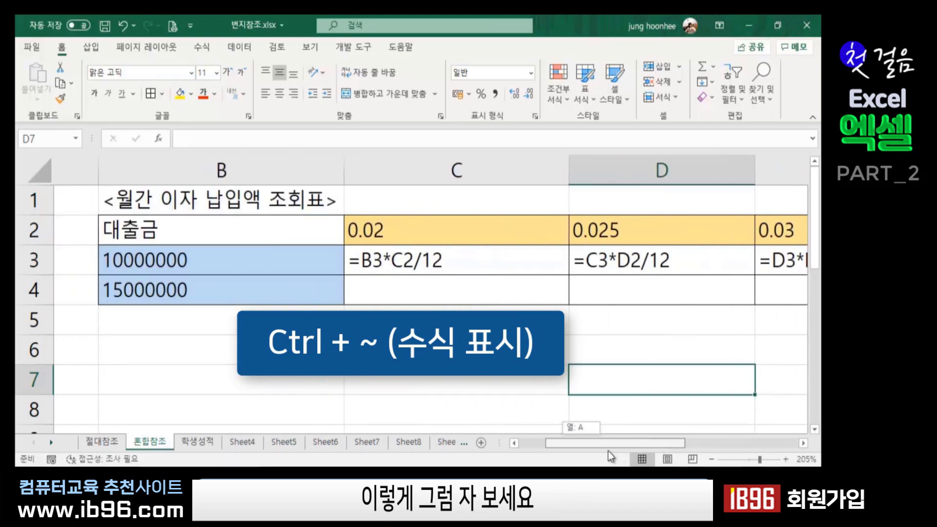
click(117, 263)
click(567, 234)
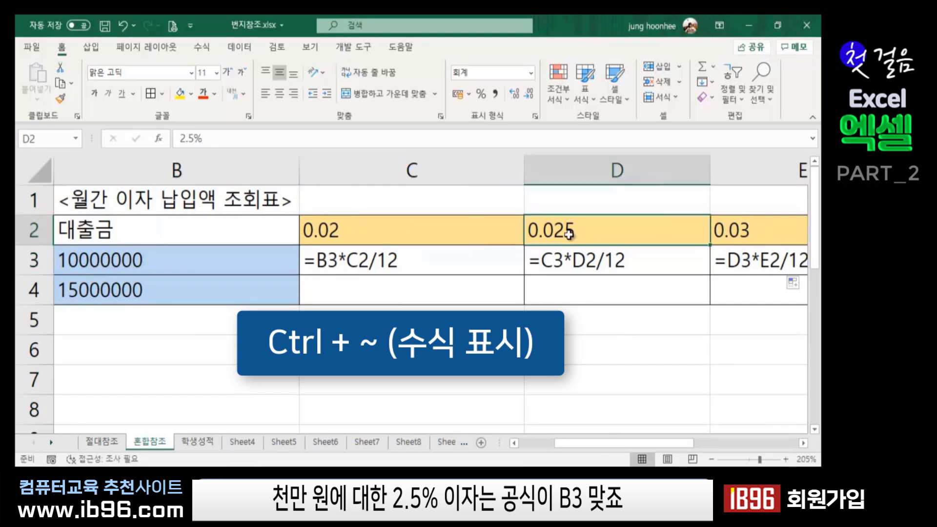
click(577, 262)
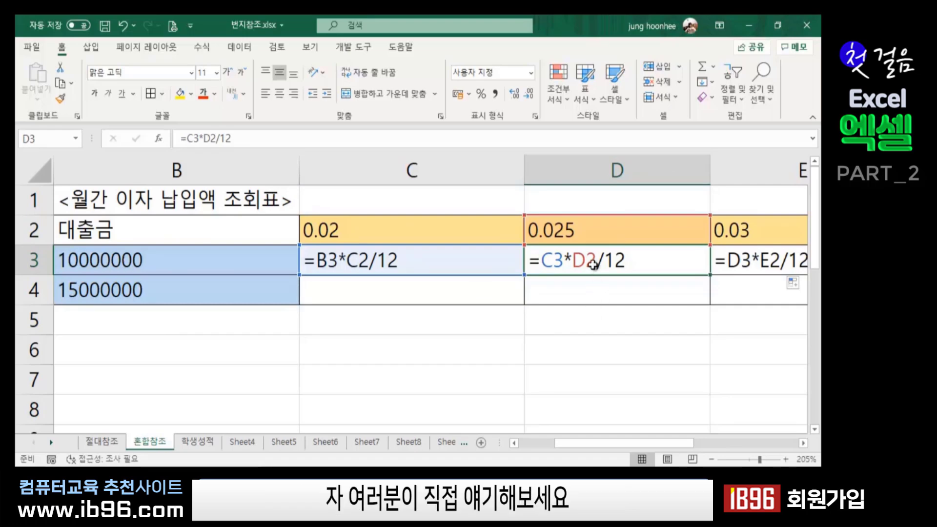
click(192, 260)
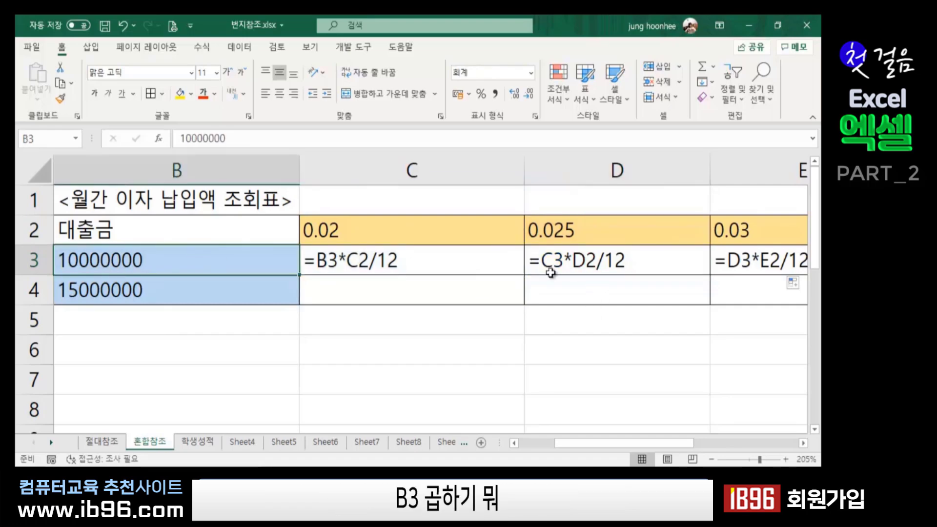
click(570, 264)
click(569, 230)
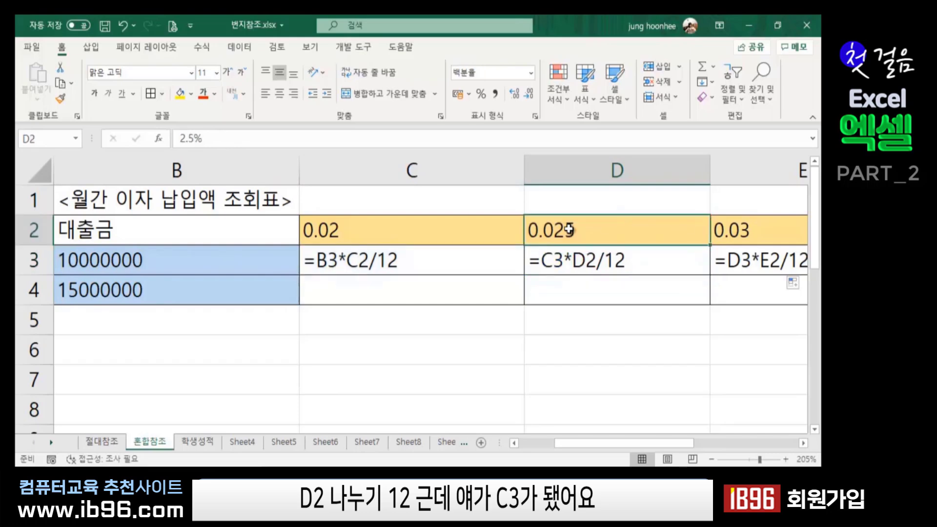
click(580, 259)
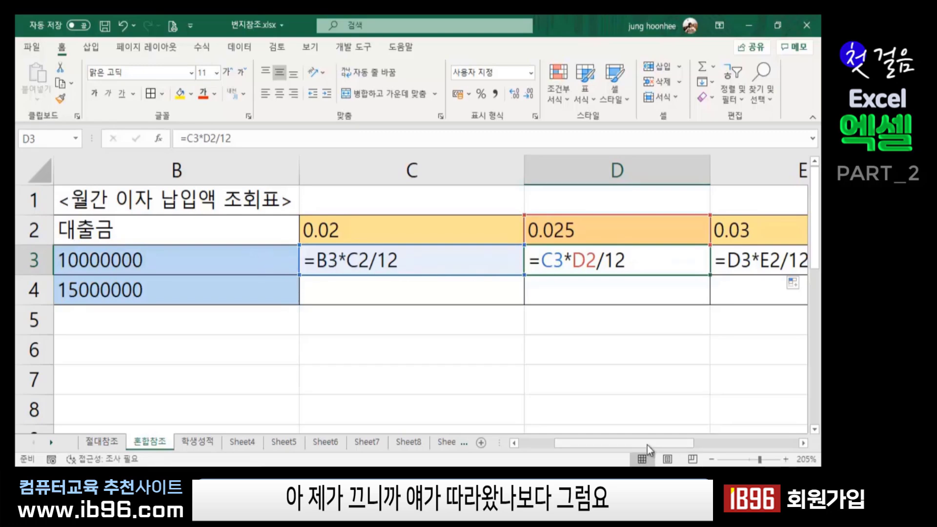
Step: Scan the row's formulas and open C3's formula to check its references
drag(647, 445, 649, 444)
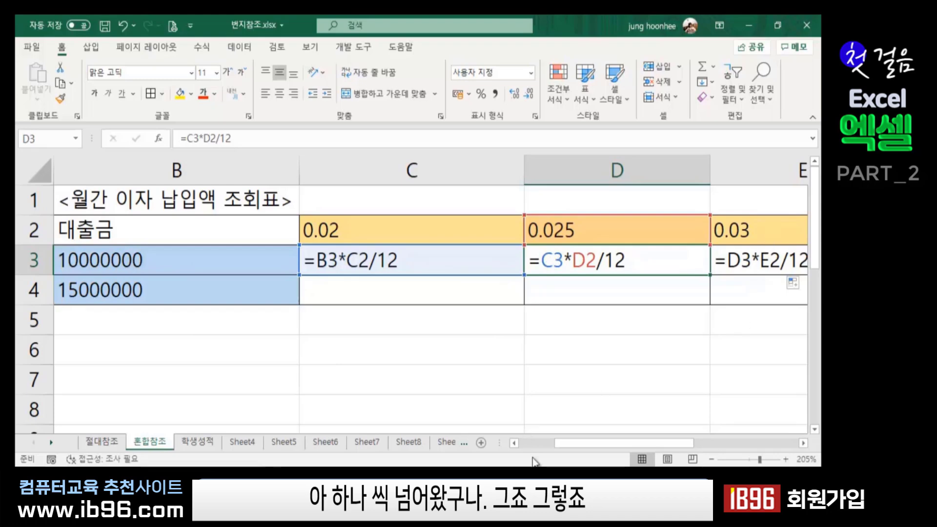
mouse_move(584, 443)
mouse_down()
mouse_move(672, 443)
mouse_move(526, 444)
mouse_up()
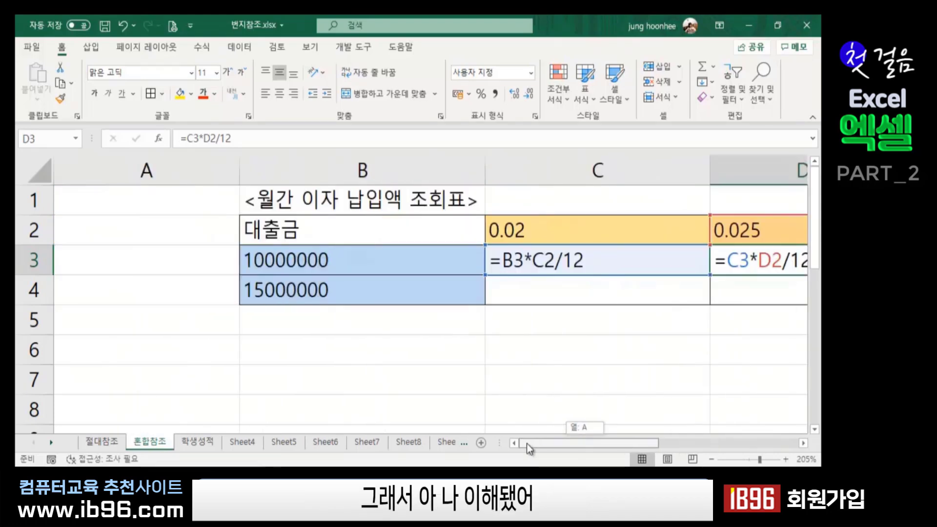
click(544, 252)
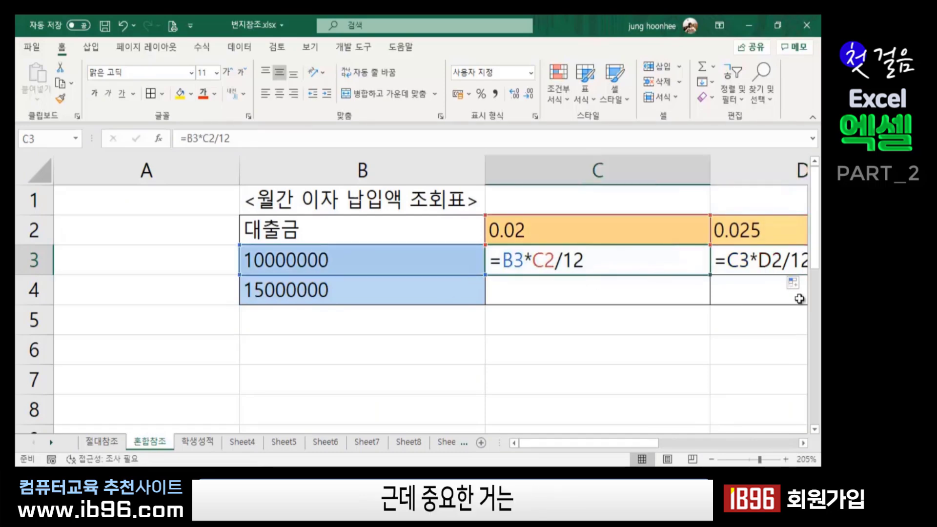
drag(574, 443, 754, 437)
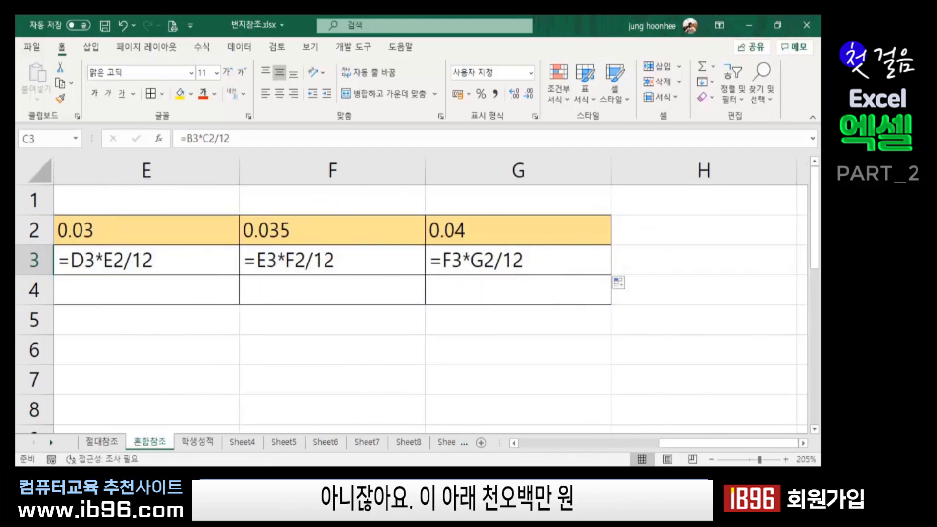
drag(738, 441, 572, 444)
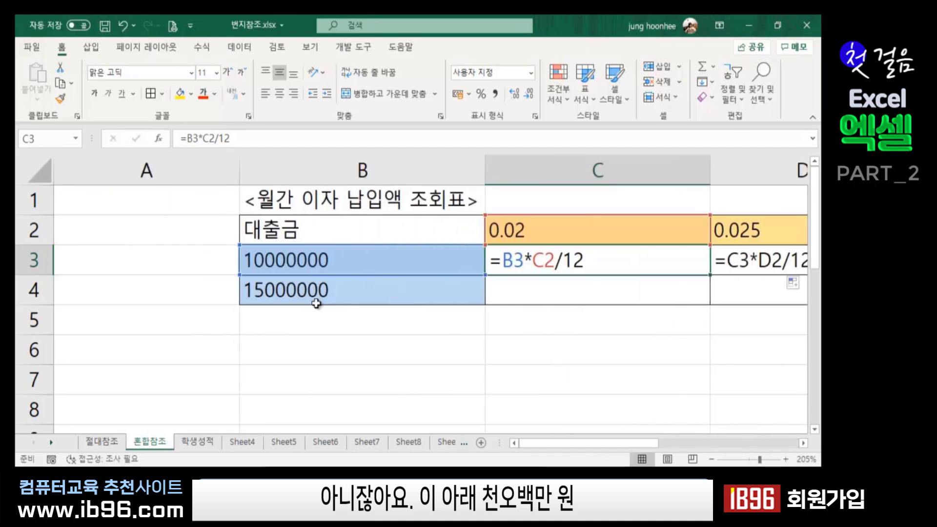
click(540, 235)
click(538, 291)
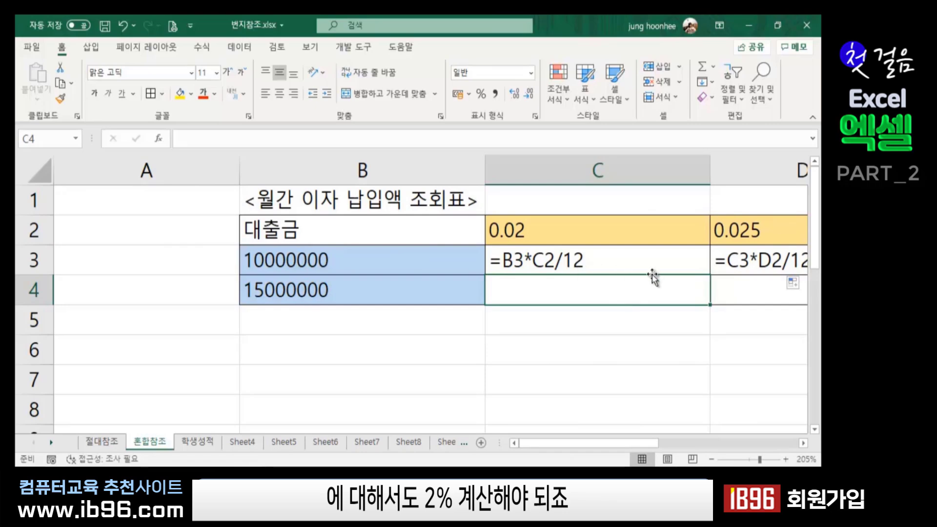
double_click(590, 265)
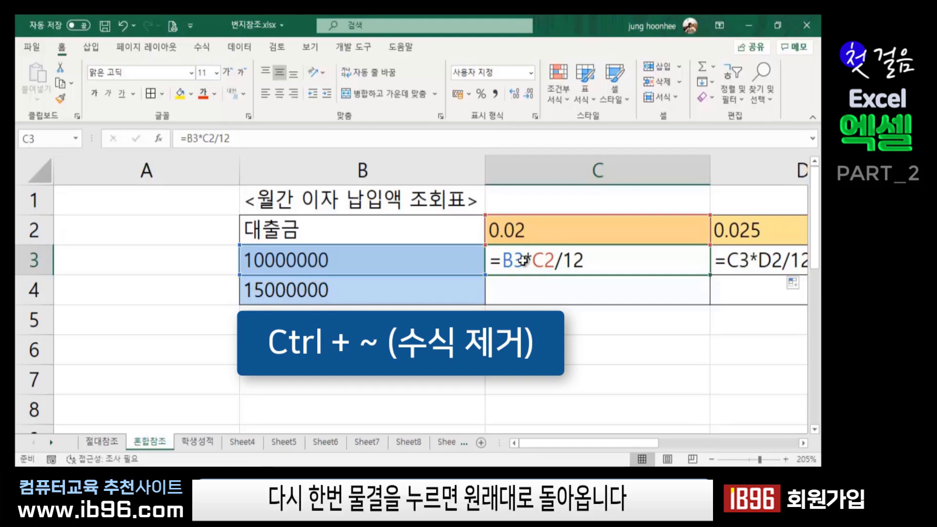
Step: Switch back to values and re-enter C3 as =$B$3*C2/12, returning 16,667
key(ctrl+grave)
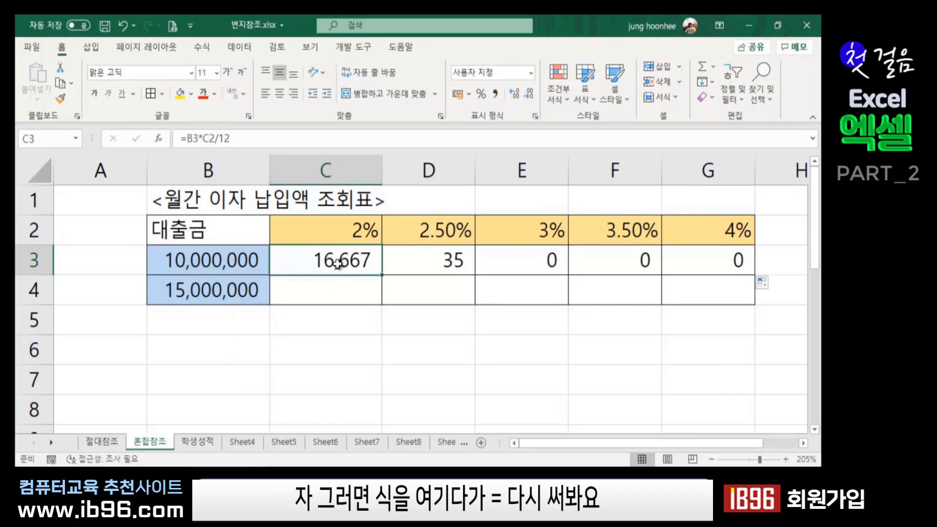
text(=)
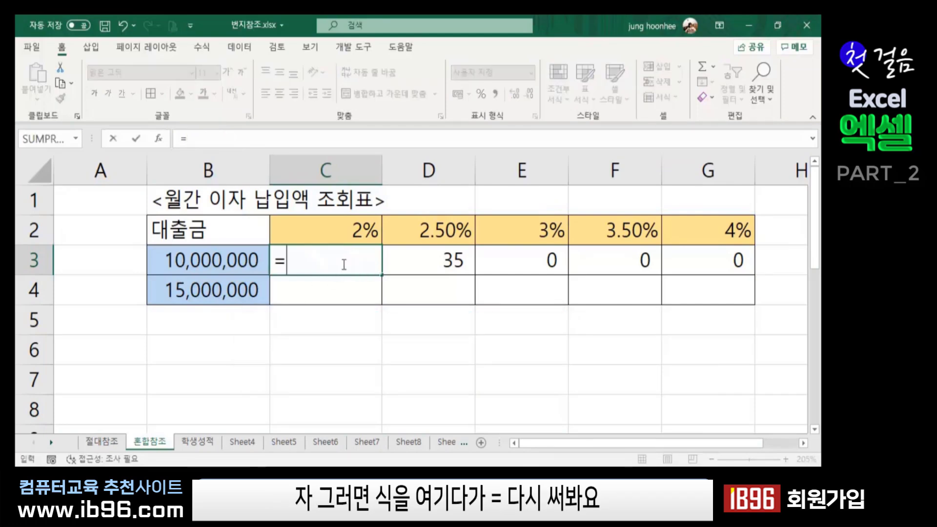
click(218, 261)
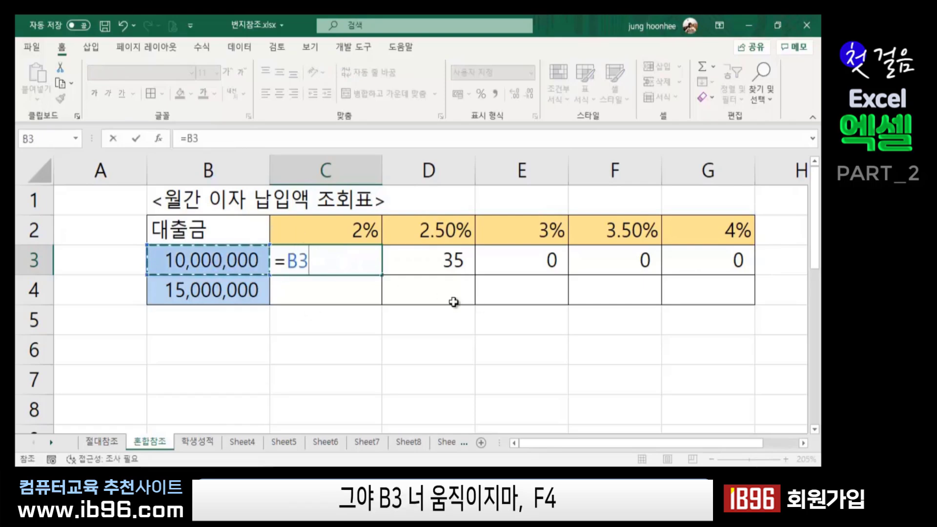
key(F4)
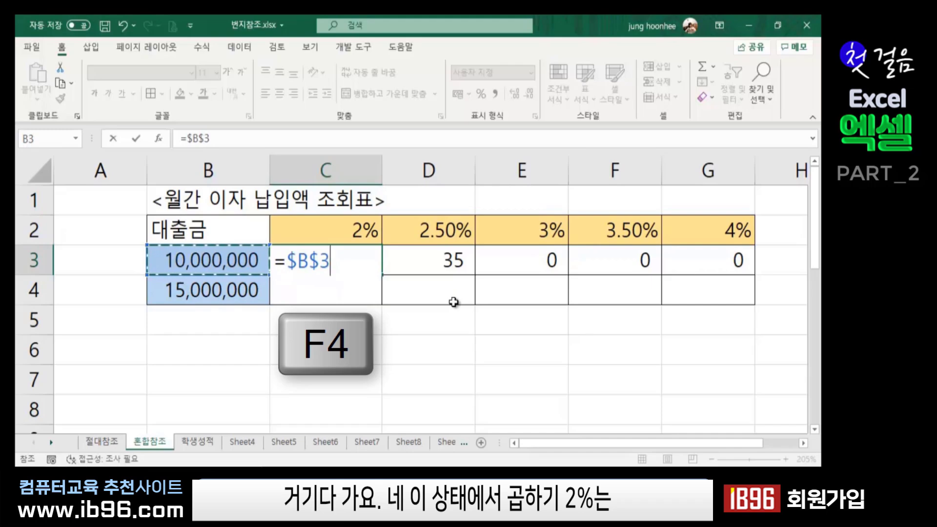
text(*)
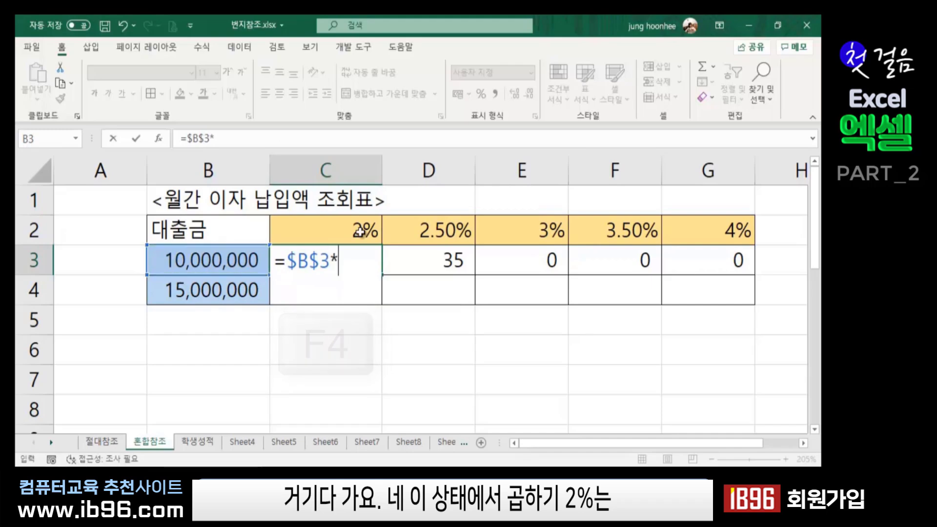
click(361, 231)
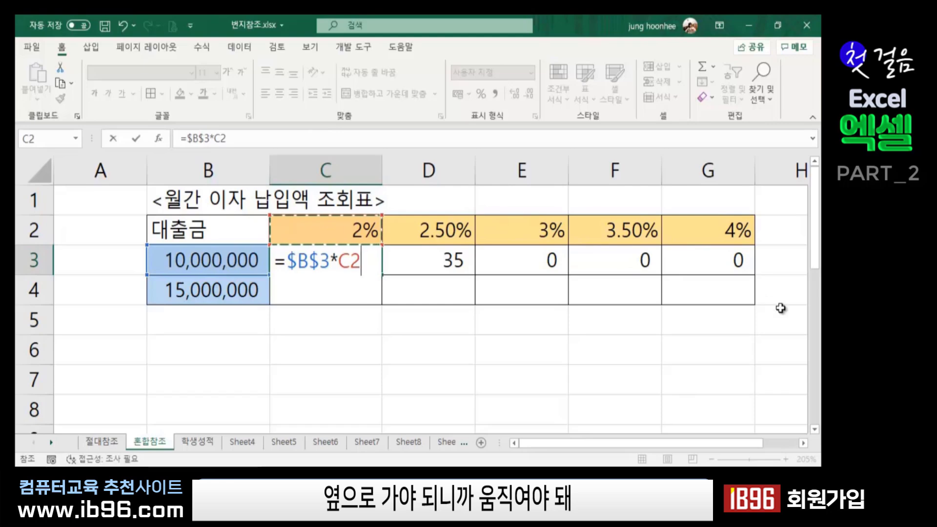
text(/)
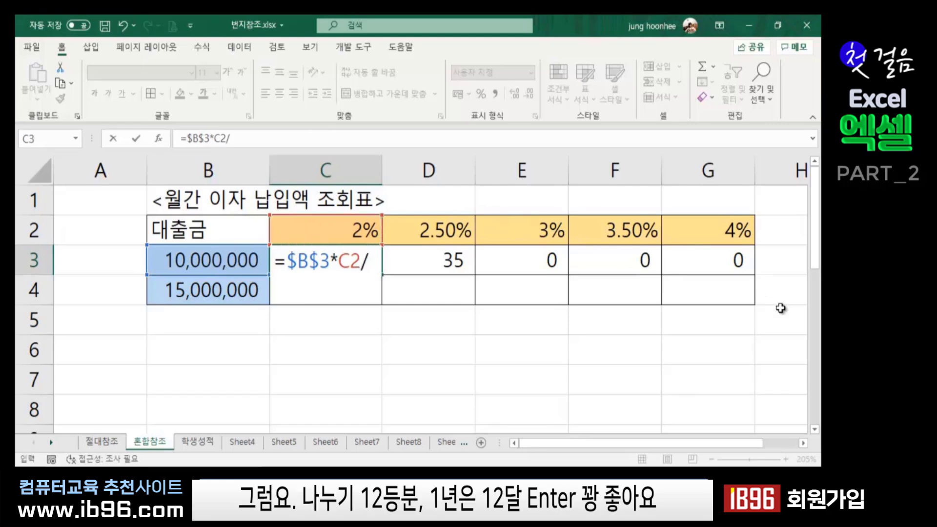
text(12)
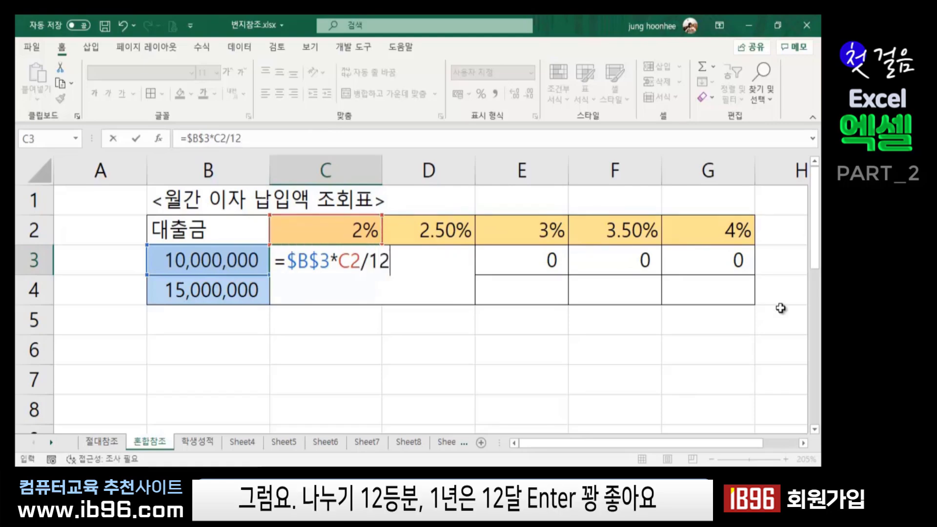
key(Return)
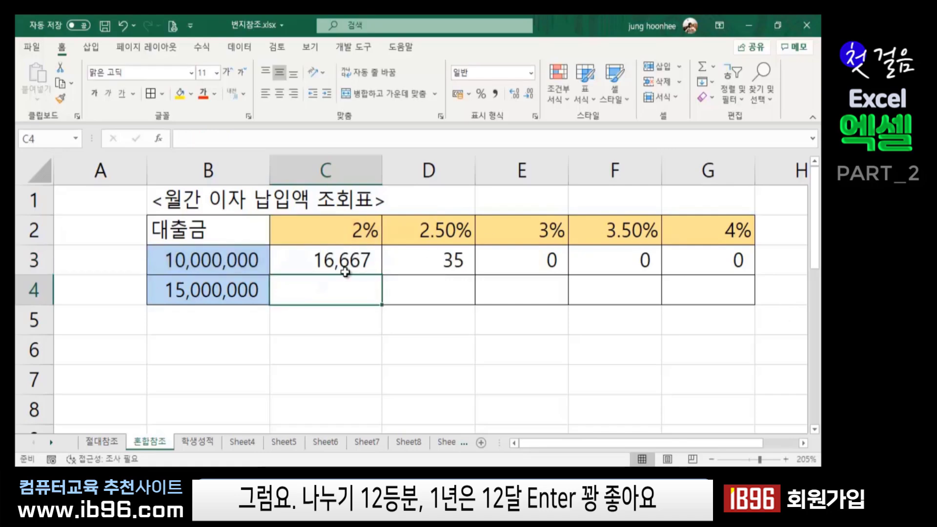
Step: Fill C3's formula to G3 (16,667 through 33,333), then down into row 4
click(347, 261)
drag(382, 275, 754, 274)
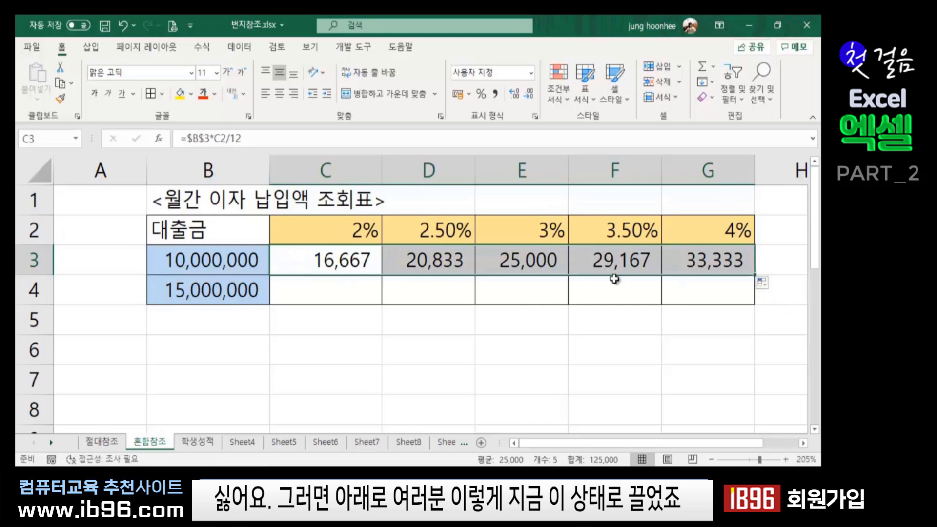
double_click(755, 275)
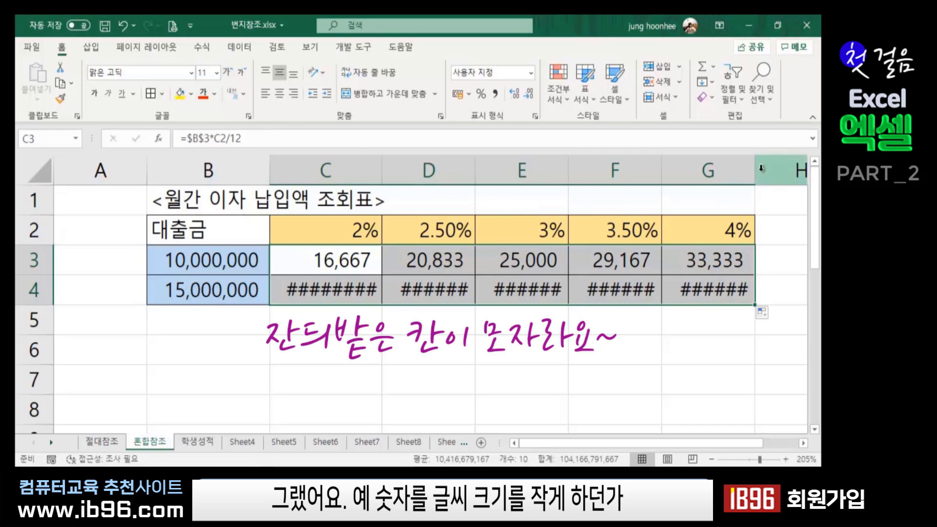
Step: Widen column G and auto-fit columns C–F so values like 13,888,888,889 display
drag(753, 169, 805, 168)
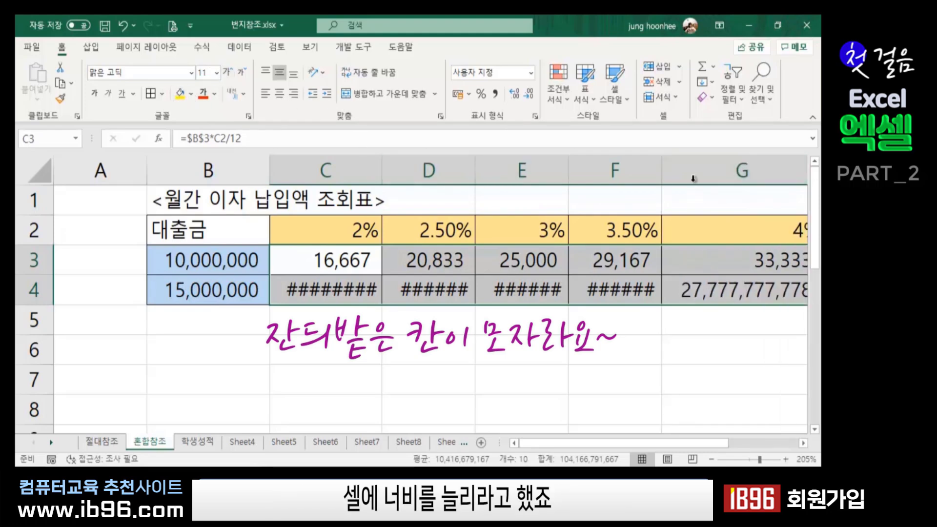
click(616, 158)
click(561, 163)
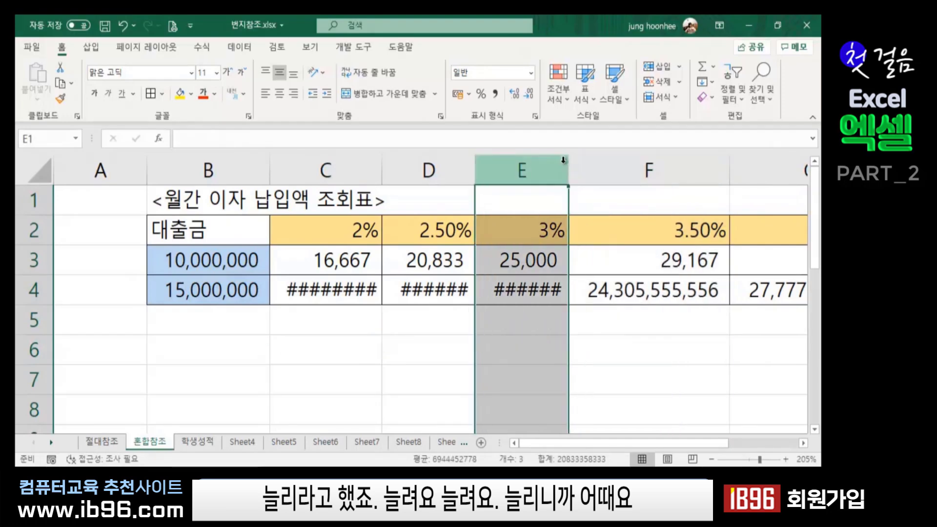
double_click(569, 164)
double_click(476, 163)
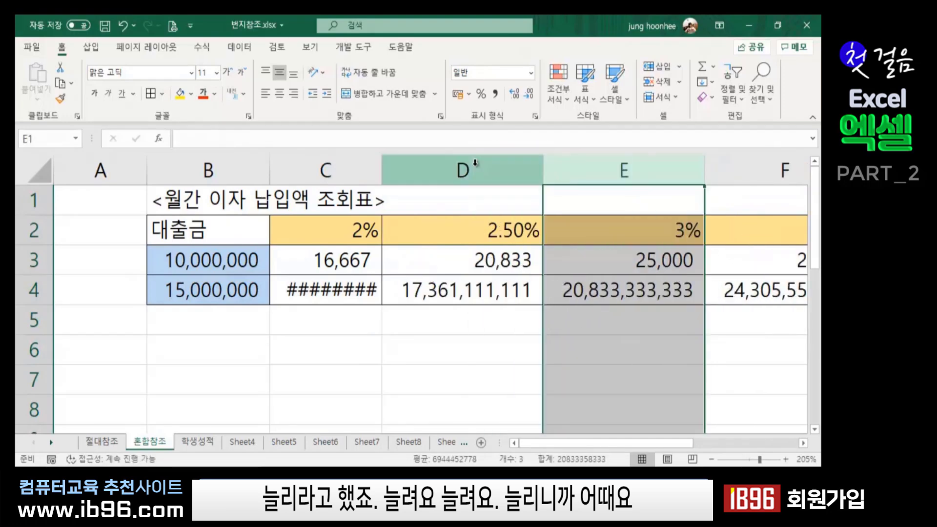
click(379, 163)
double_click(382, 164)
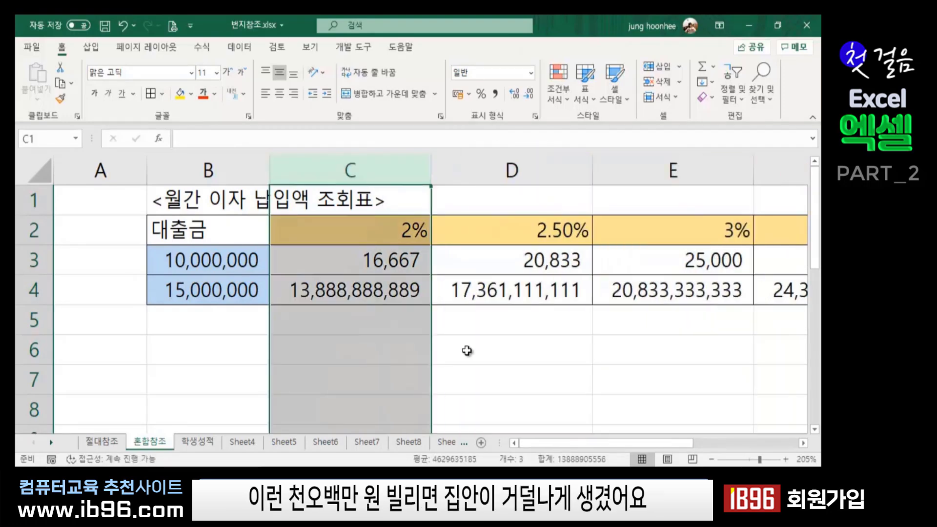
click(468, 350)
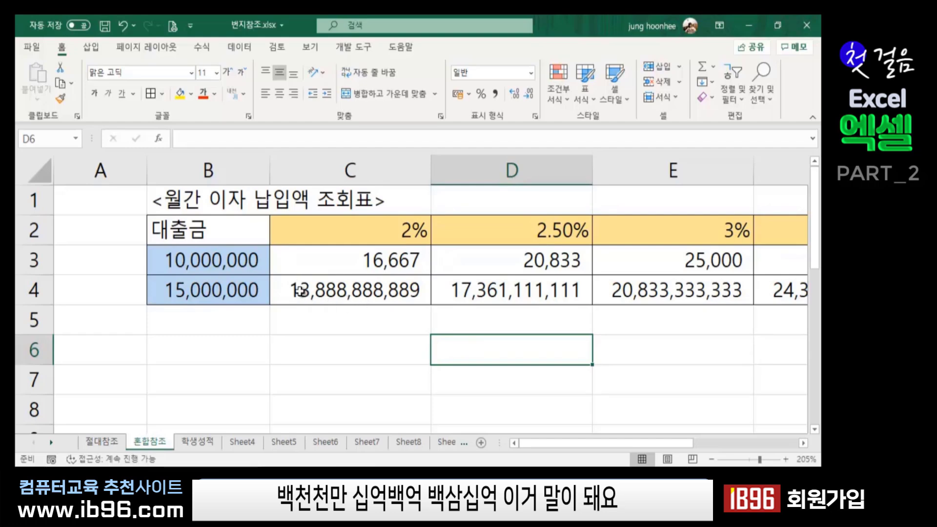
Step: Select C4 to inspect its formula
click(322, 295)
click(391, 349)
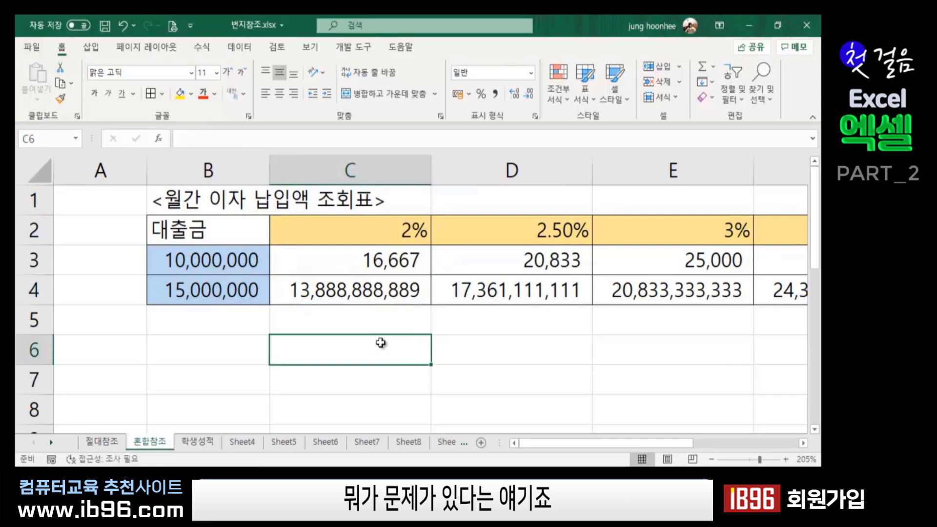
click(362, 297)
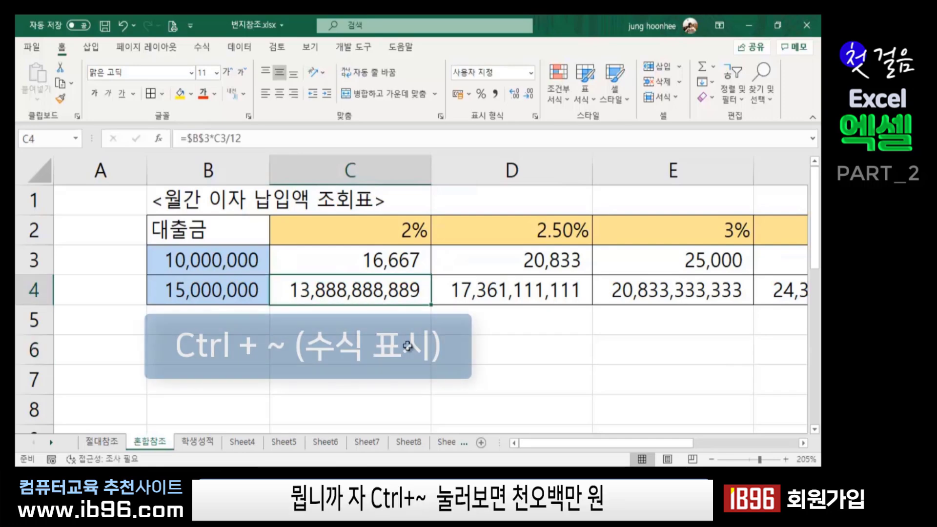
Step: Show formulas again and compare C4's references with the B4 loan and C2 rate
key(ctrl+grave)
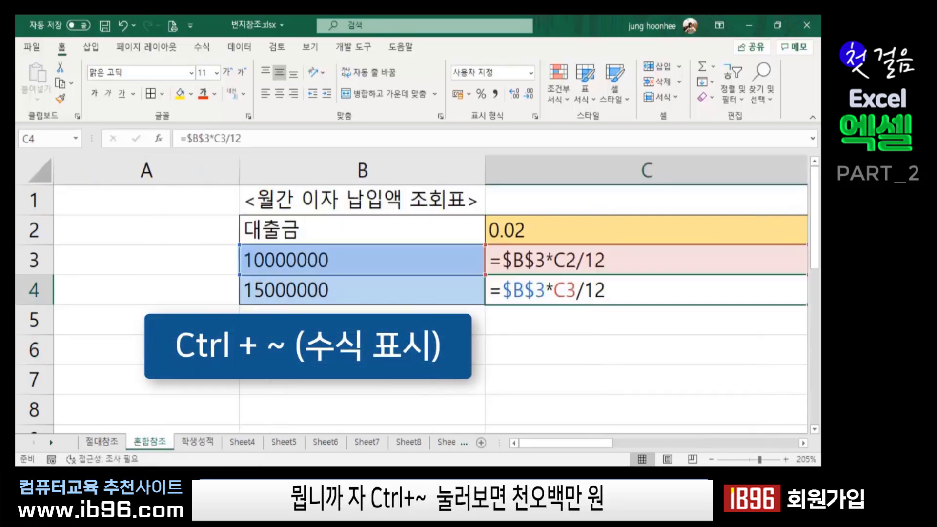
click(295, 299)
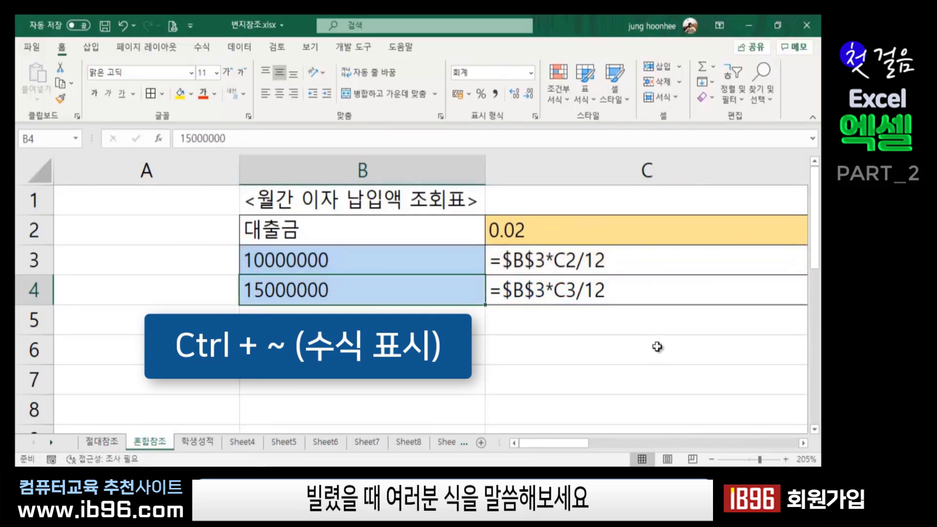
click(554, 380)
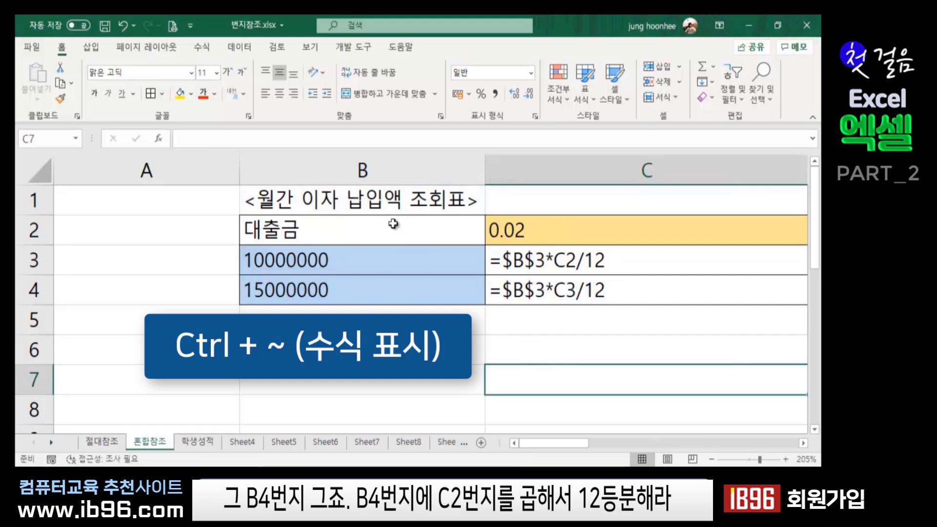
click(326, 293)
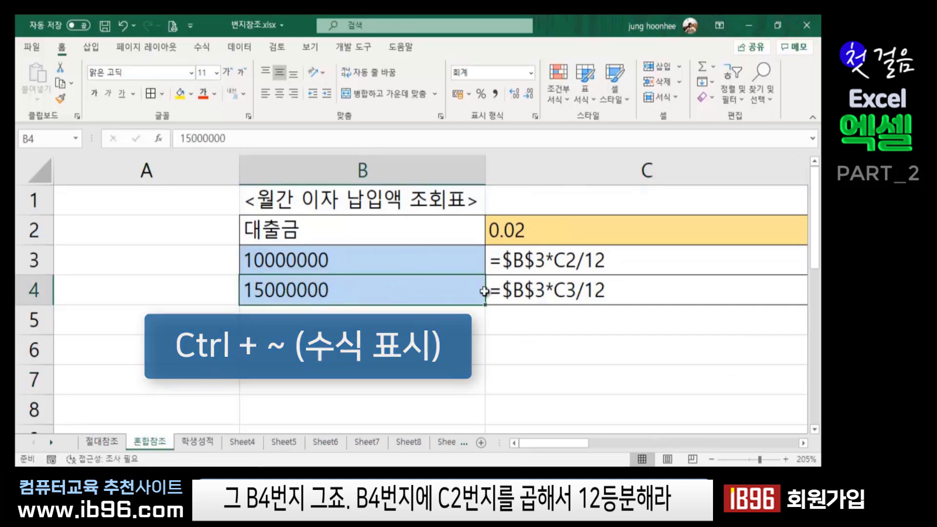
click(533, 292)
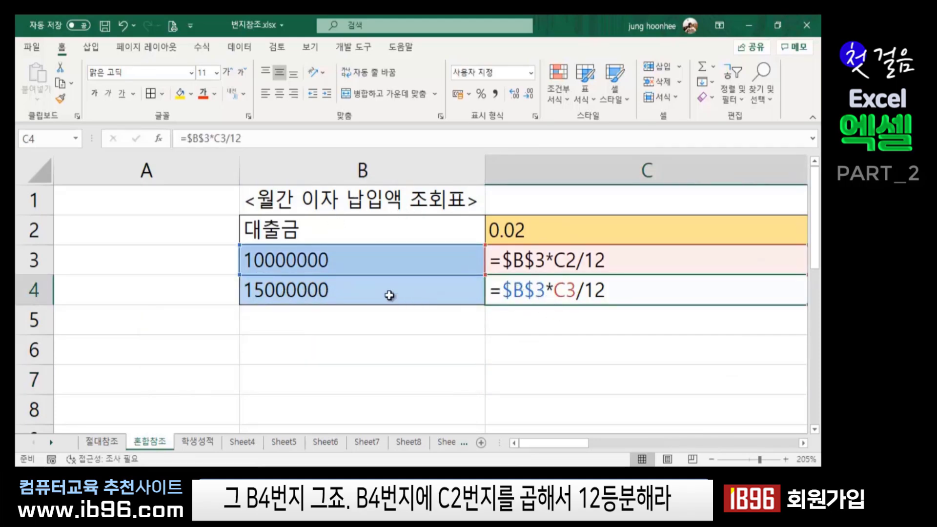
click(376, 291)
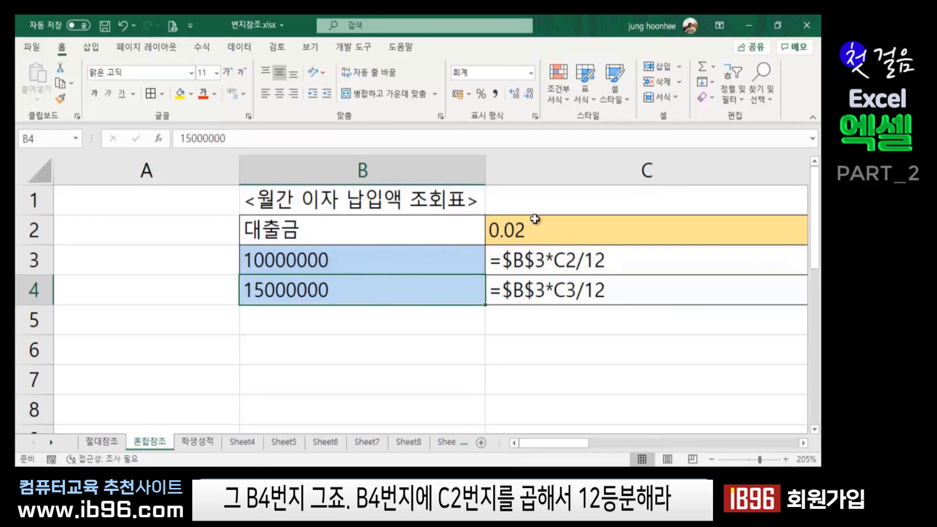
click(560, 219)
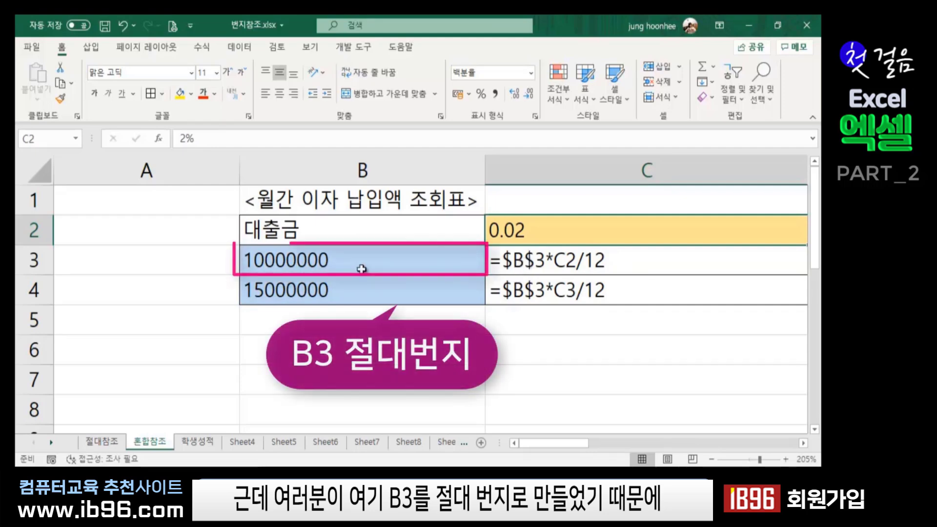
Step: Open C3's and C4's formulas to see C4 reads =$B$3*C3/12
click(341, 266)
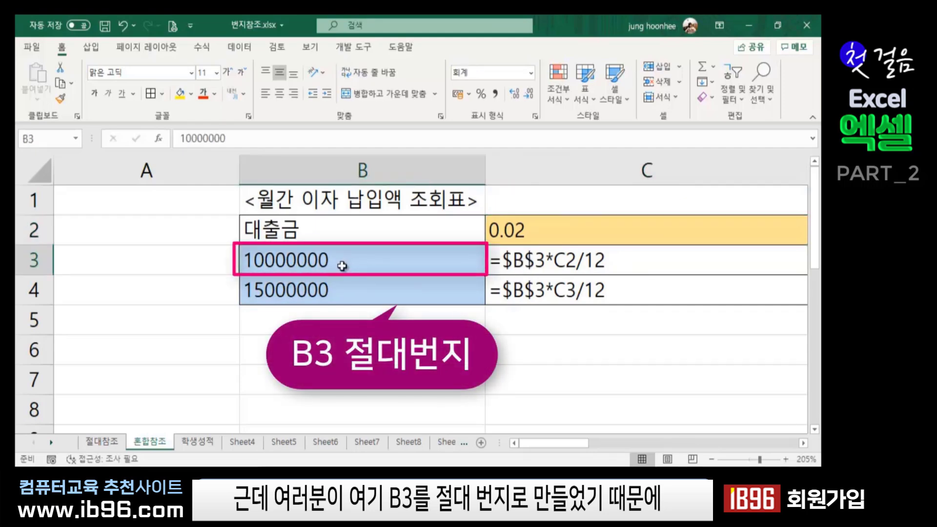
double_click(537, 264)
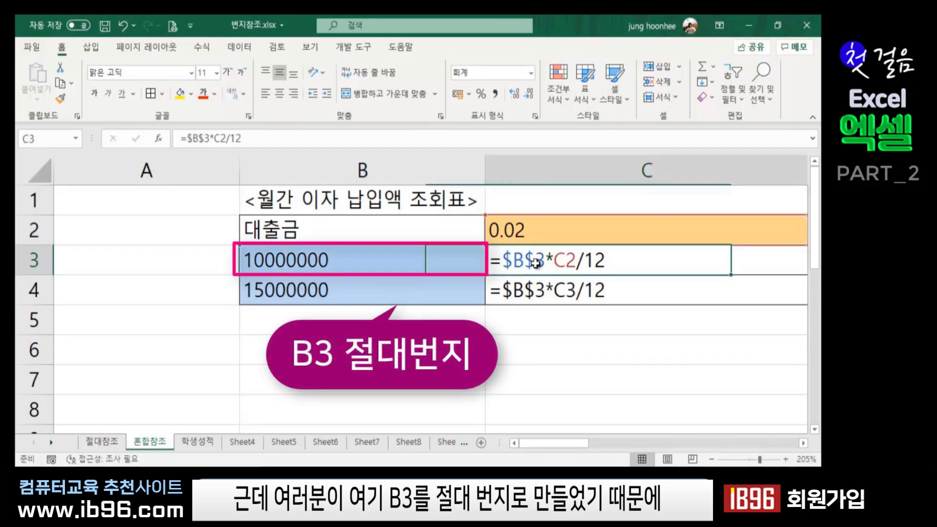
click(346, 299)
double_click(529, 293)
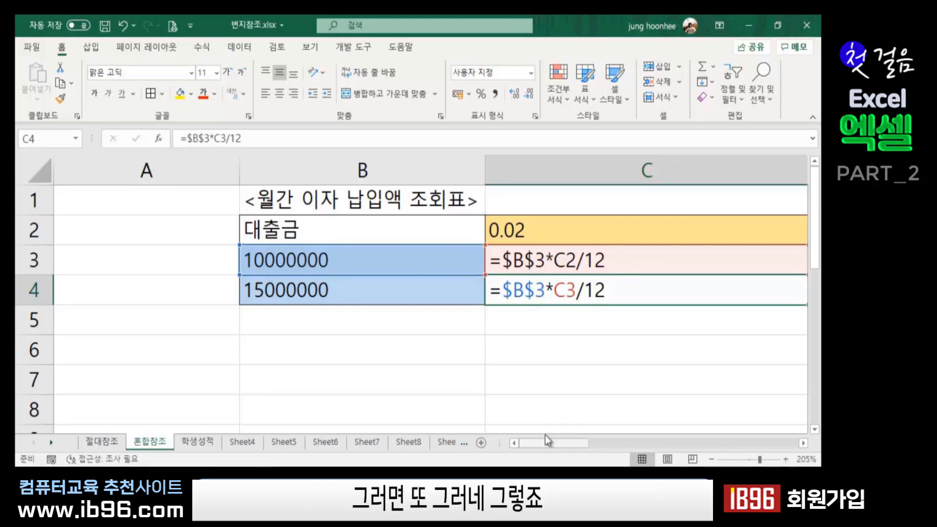
click(518, 229)
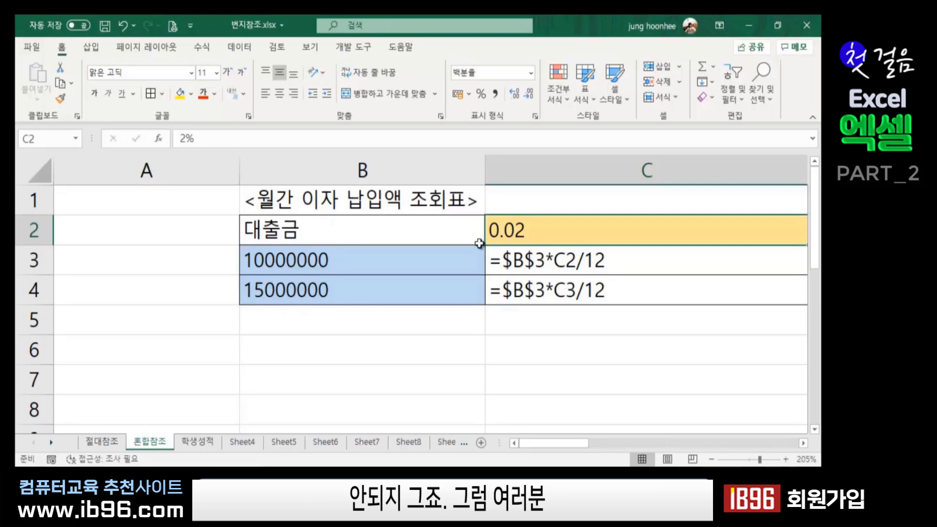
double_click(536, 290)
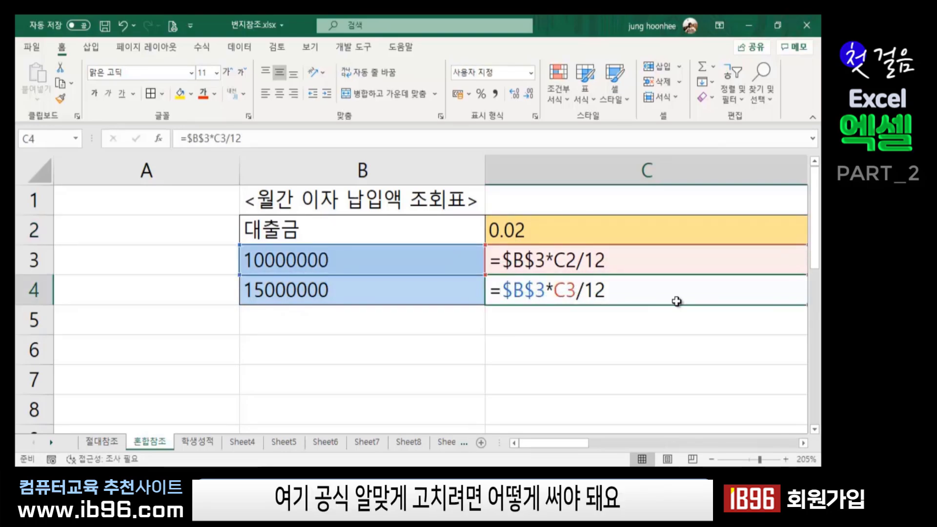
Step: Rewrite C4 as =B4*C2/12 for the 15,000,000 loan at 2%
text(=)
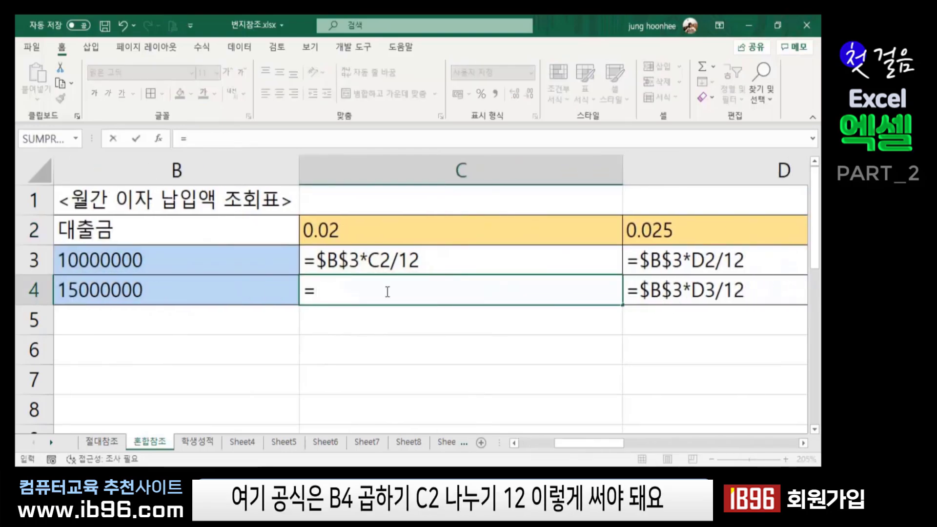
click(115, 289)
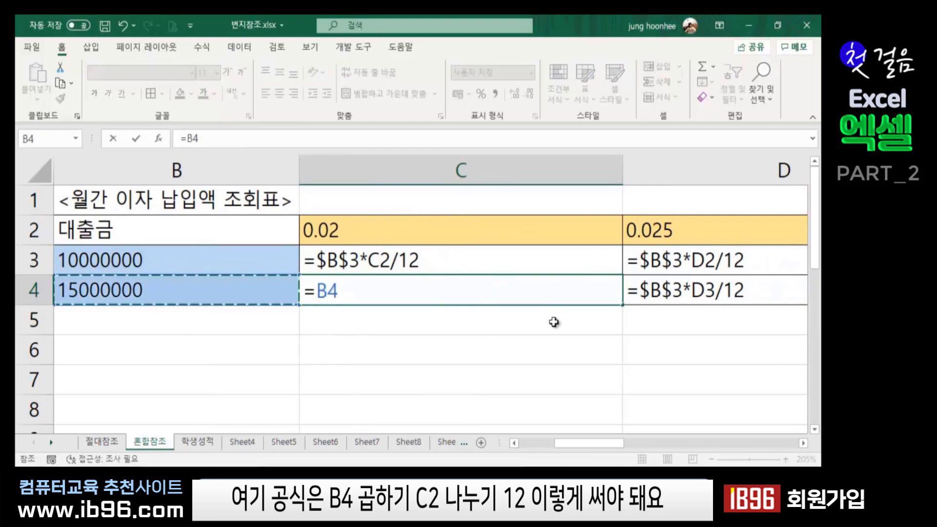
text(*)
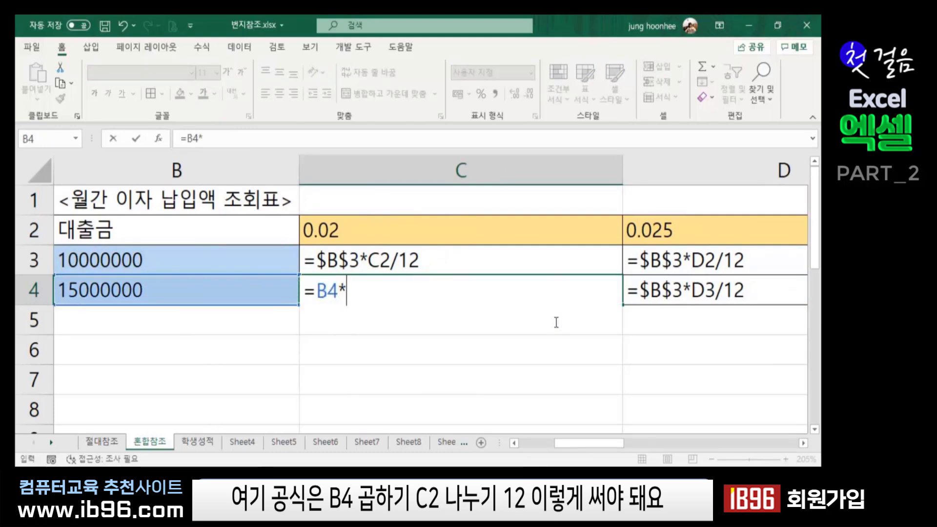
click(335, 229)
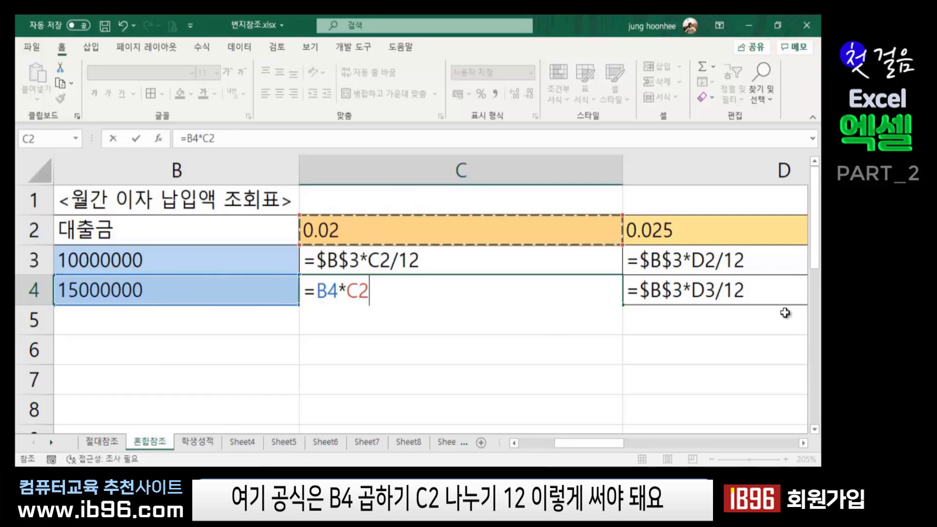
text(/12)
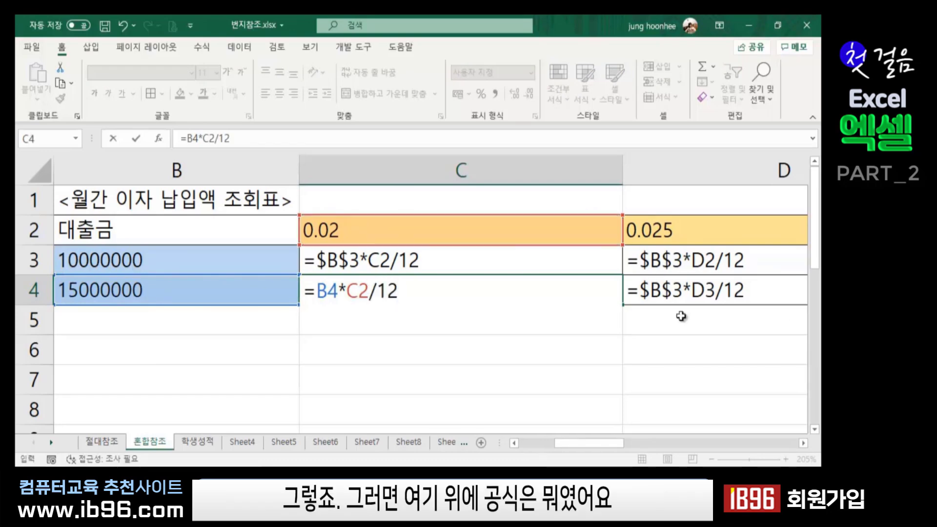
click(374, 261)
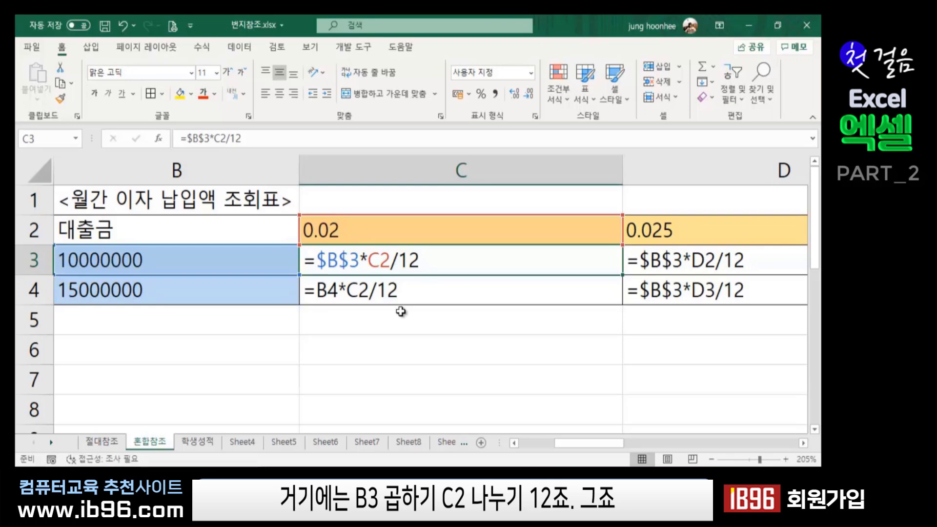
Step: Enter =B4*D2/12 in D4 for the 15,000,000 loan at 2.5%
click(684, 255)
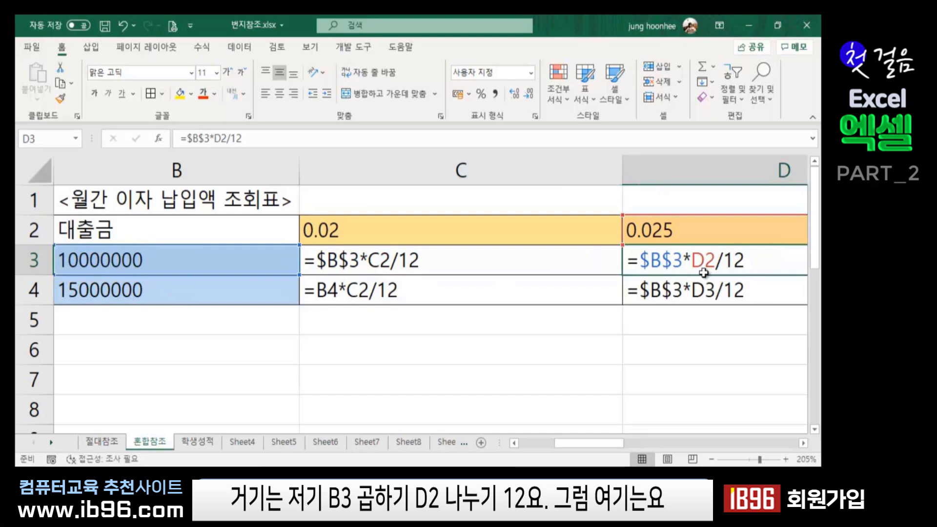
click(719, 293)
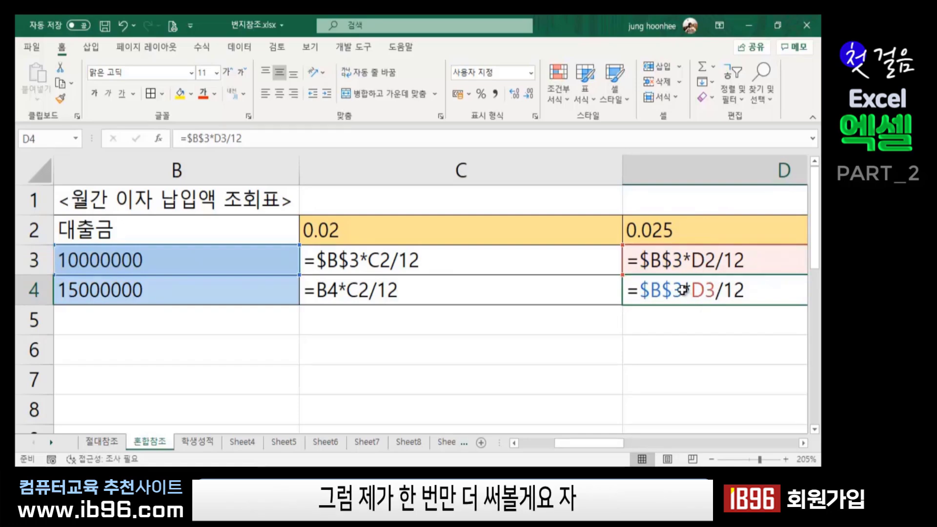
text(=)
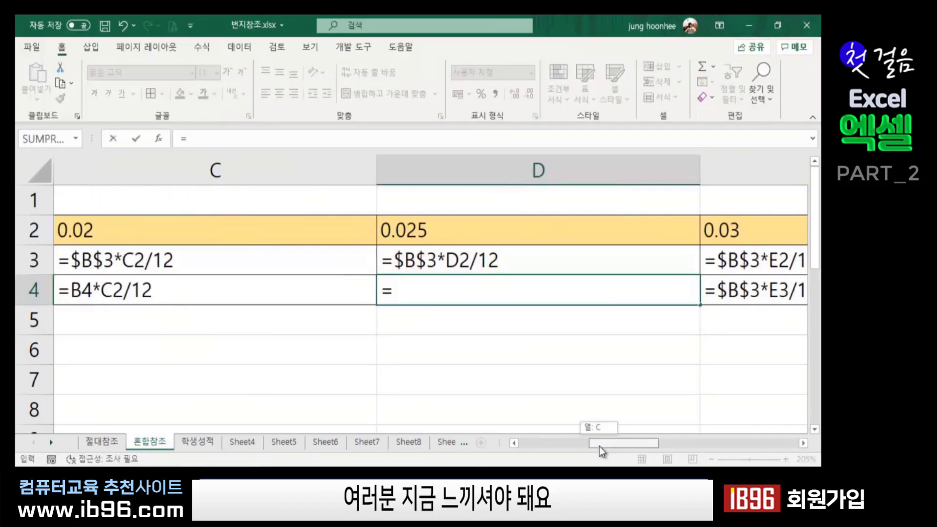
drag(599, 444, 530, 443)
click(271, 291)
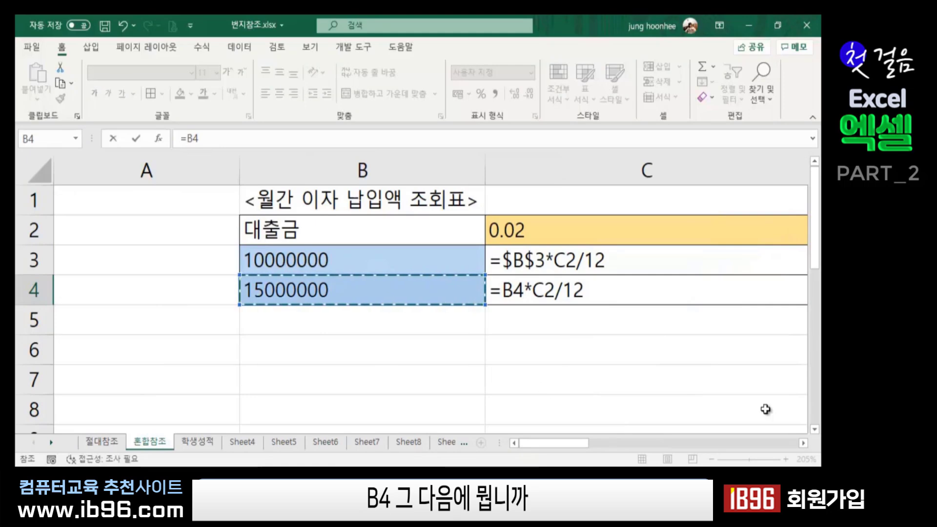
drag(578, 442, 647, 443)
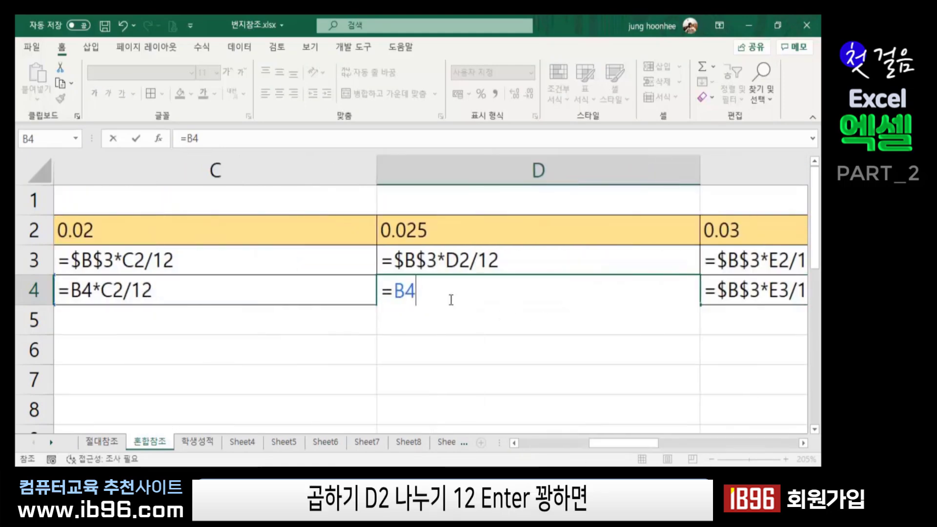
text(*)
click(400, 226)
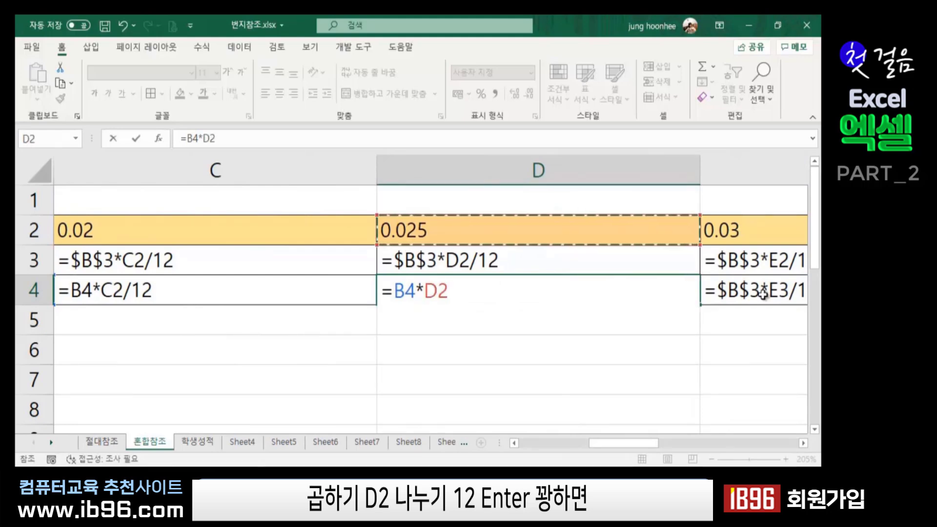
text(/12)
key(Return)
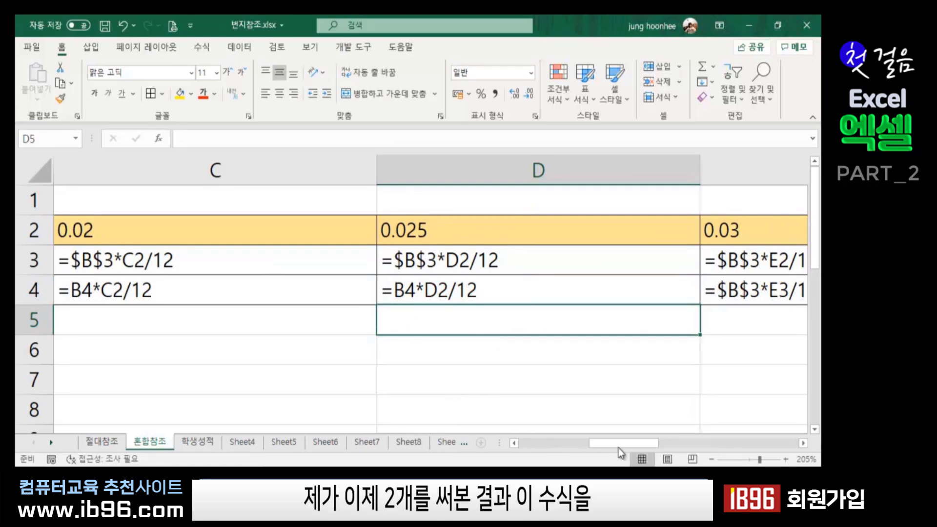
drag(617, 445, 587, 449)
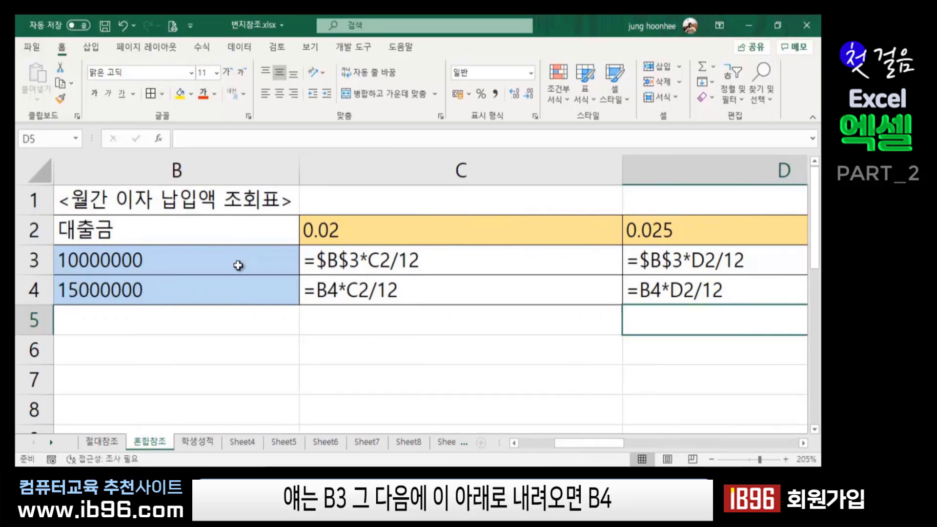
click(352, 264)
click(693, 262)
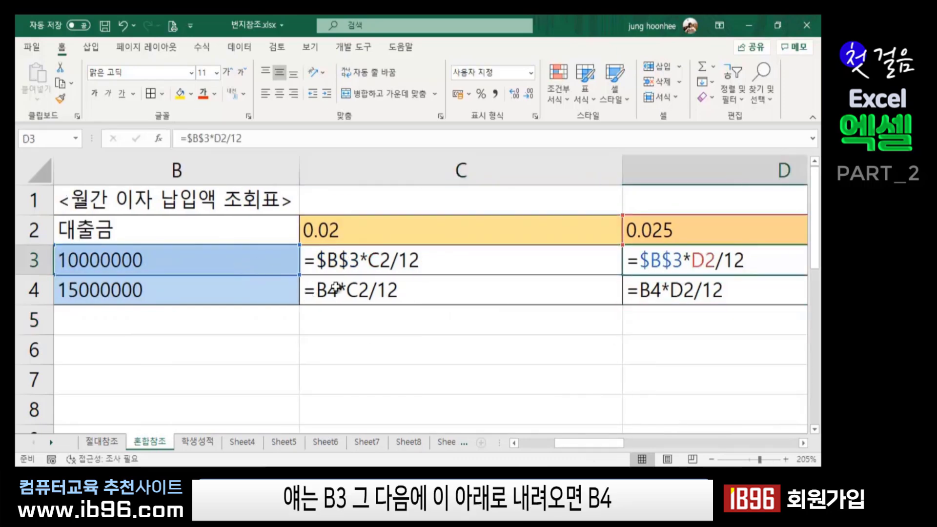
click(218, 299)
click(324, 294)
click(704, 290)
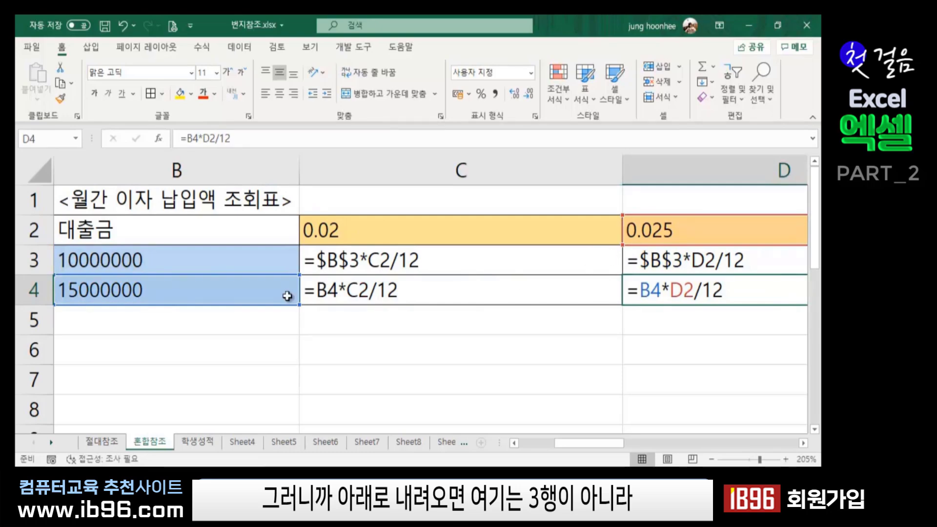
click(200, 259)
click(192, 291)
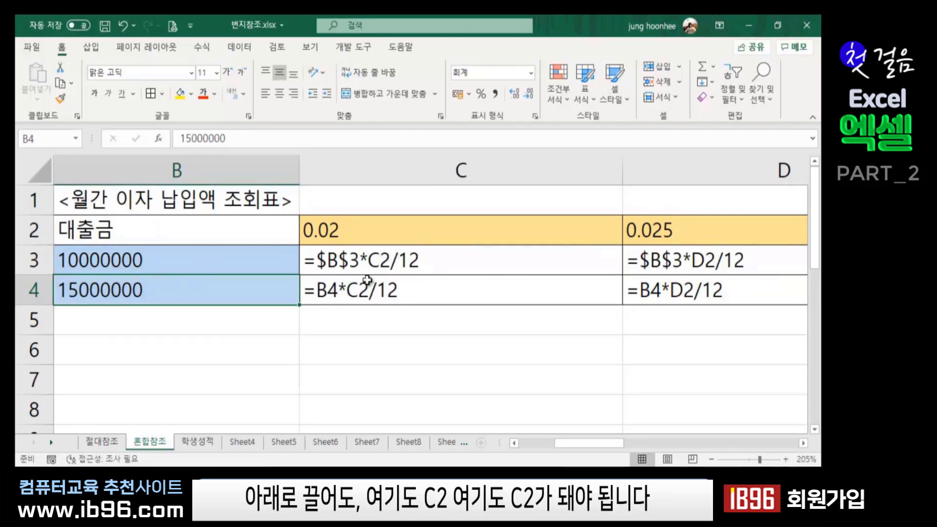
click(376, 266)
click(371, 291)
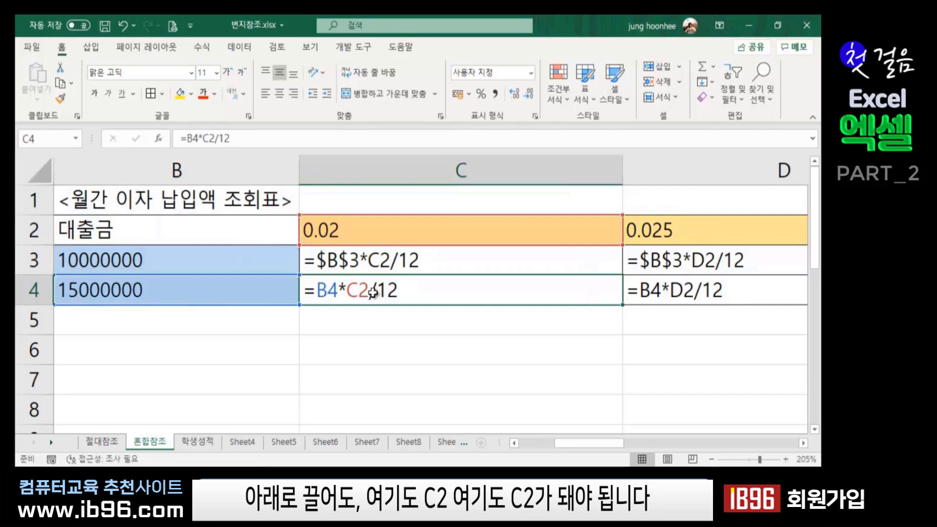
click(362, 225)
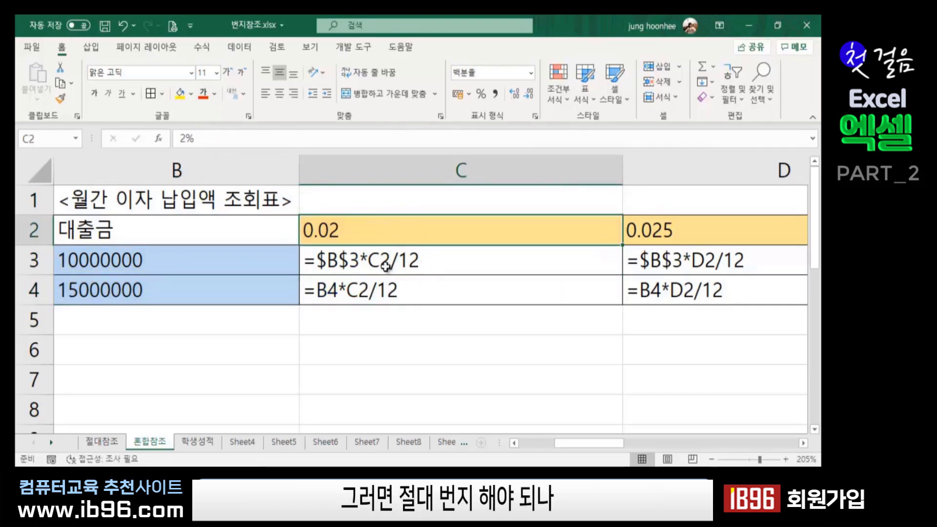
click(386, 266)
click(383, 290)
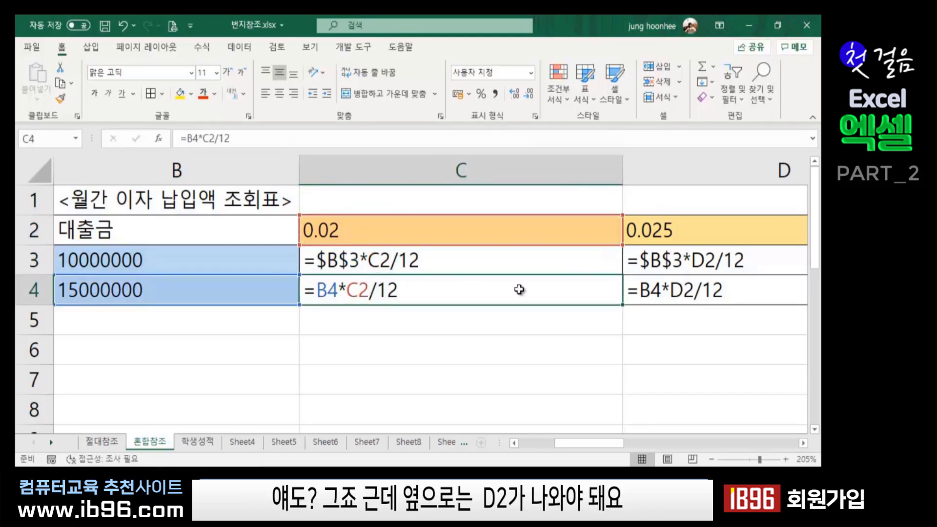
click(683, 254)
click(693, 289)
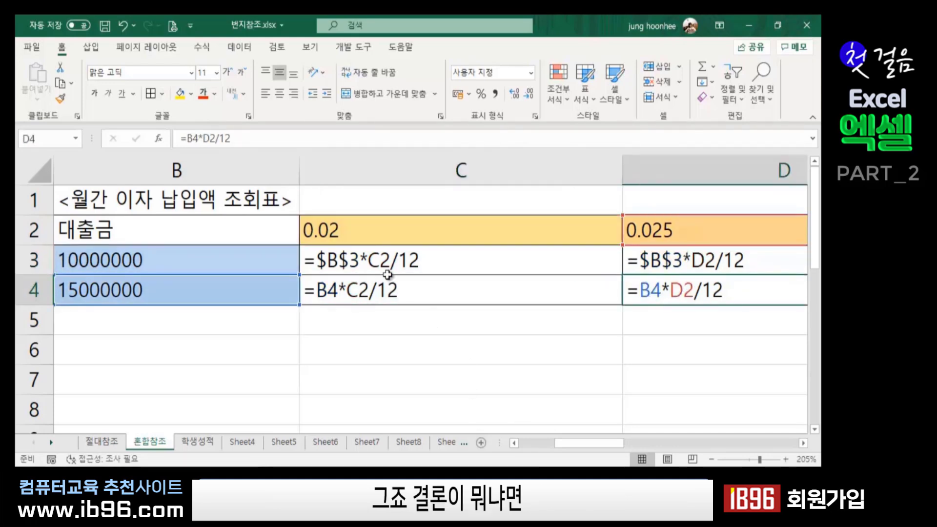
click(373, 261)
click(354, 318)
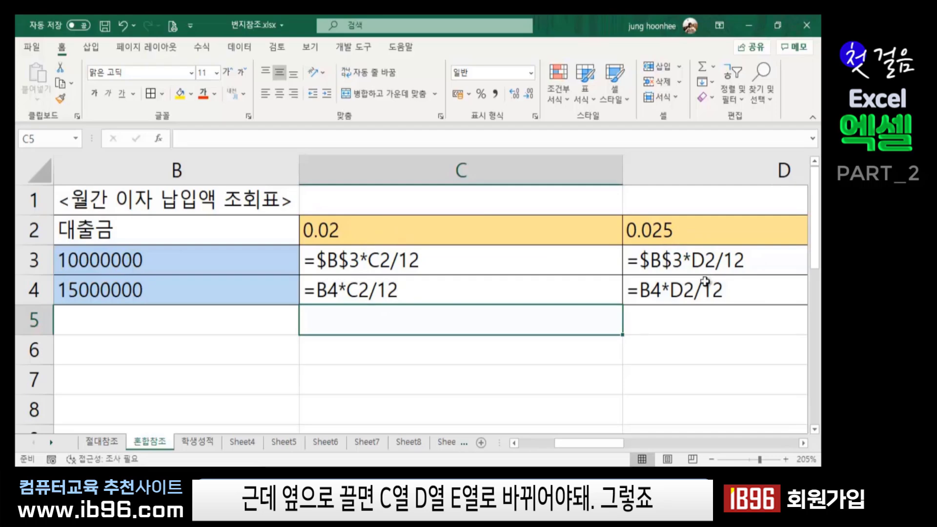
click(235, 266)
click(208, 292)
drag(203, 267, 209, 292)
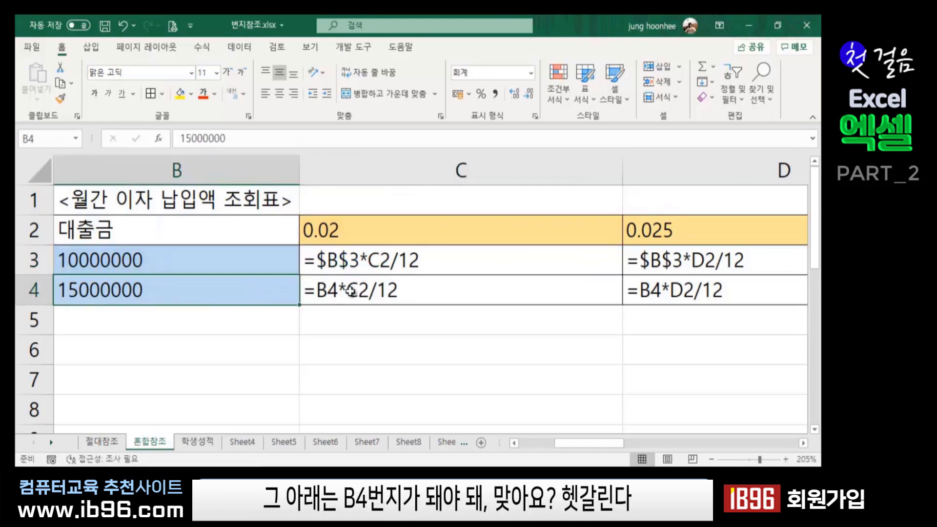
double_click(351, 291)
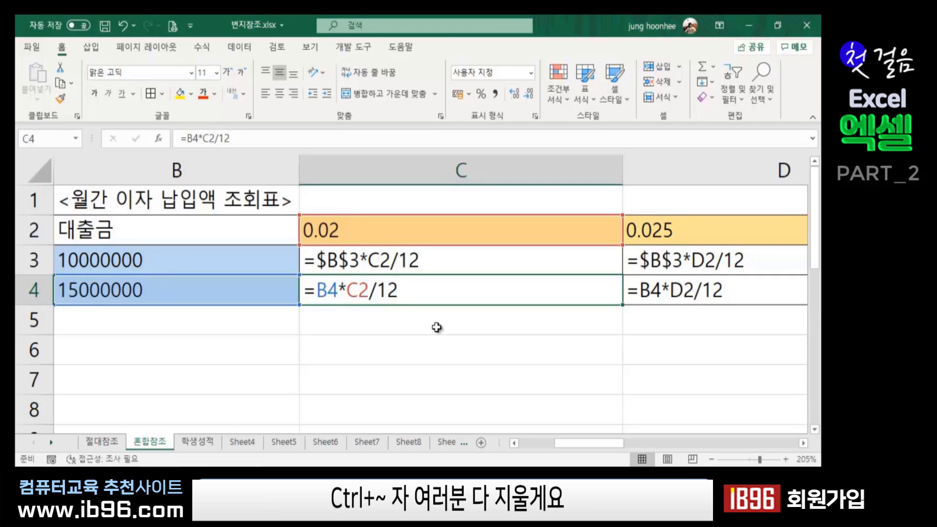
Step: Turn off formula view and clear the interest results in C3:G4
key(ctrl+grave)
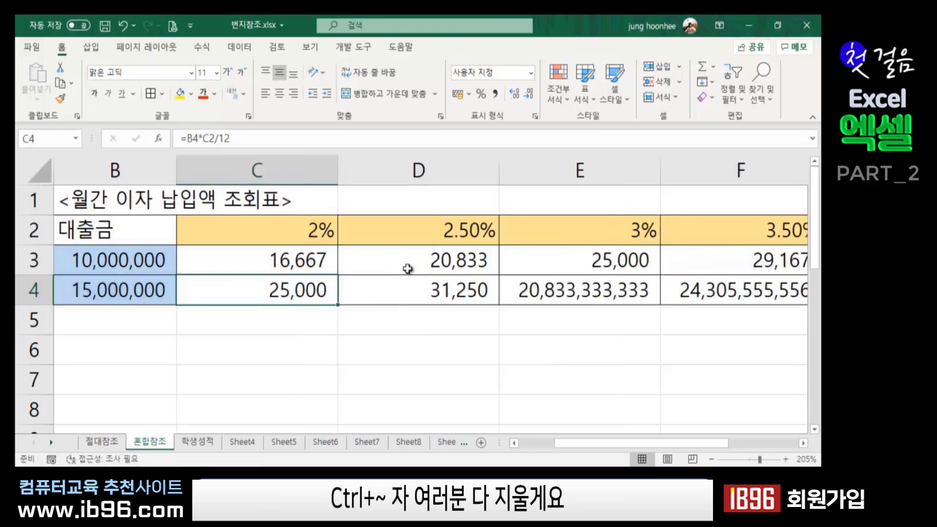
mouse_move(291, 259)
mouse_down()
mouse_move(716, 261)
mouse_move(657, 291)
mouse_up()
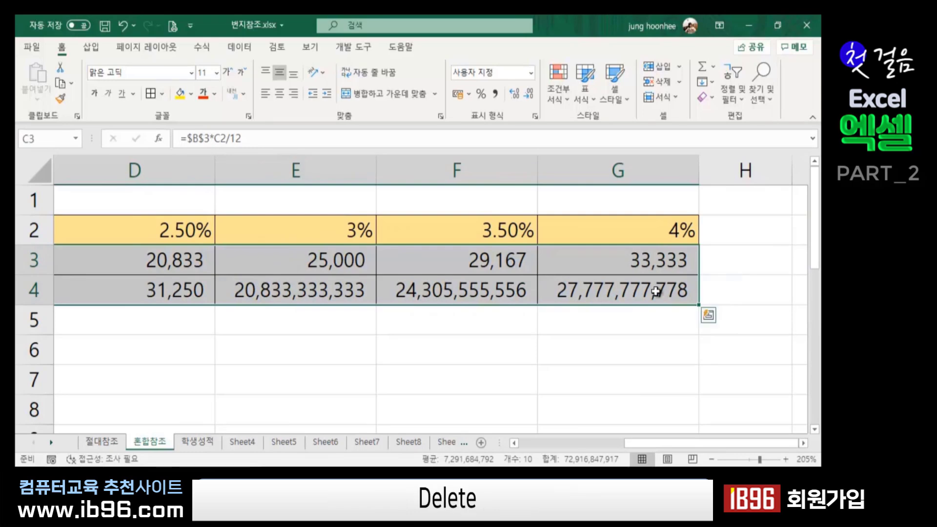
key(Delete)
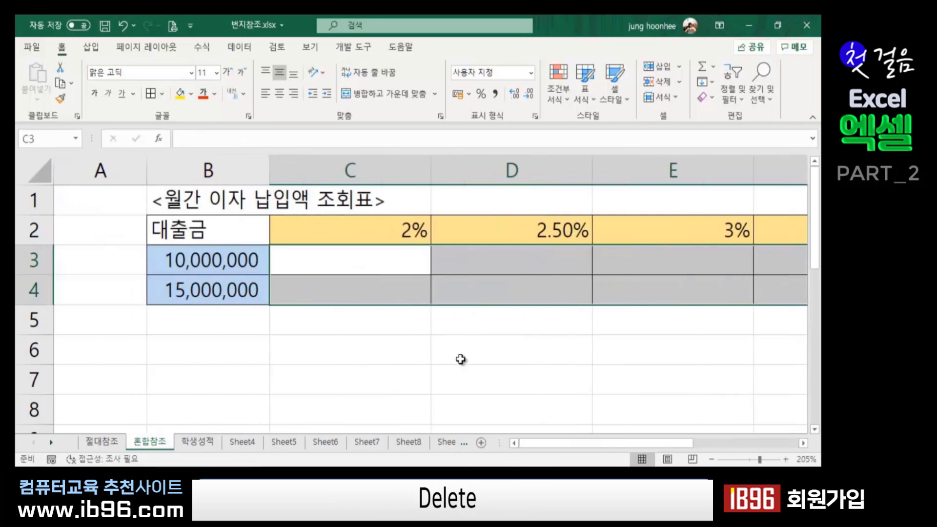
click(460, 358)
Step: Resize the rate columns C–G to fit their contents and select C3
mouse_move(420, 170)
mouse_down()
mouse_move(796, 151)
mouse_move(542, 158)
mouse_up()
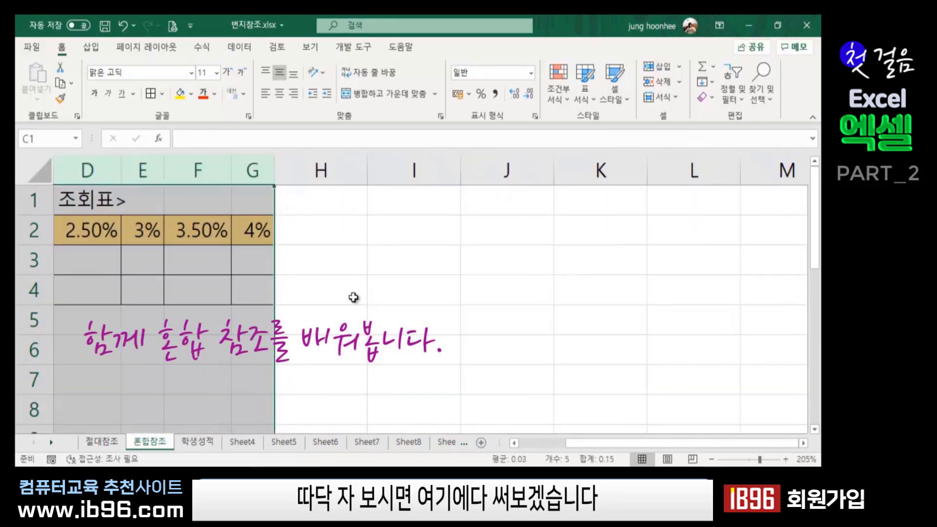
click(391, 292)
drag(610, 444, 543, 446)
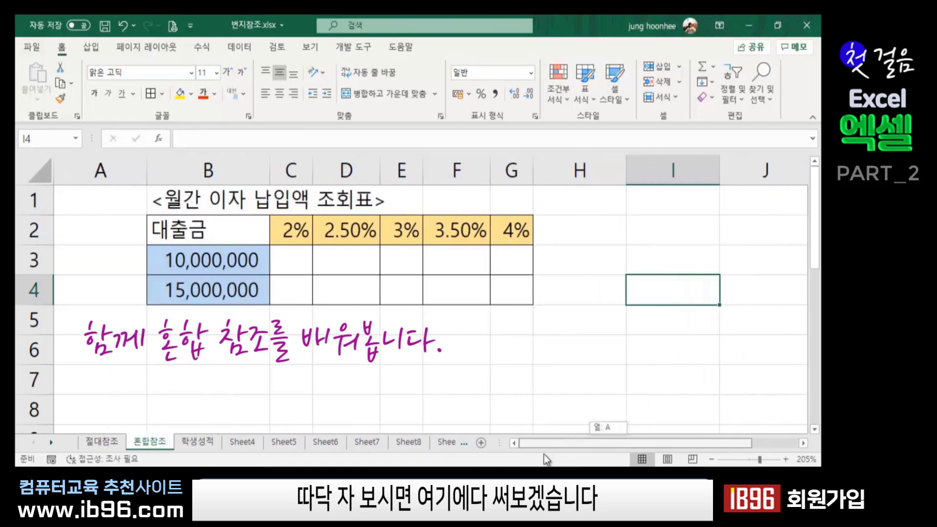
click(293, 263)
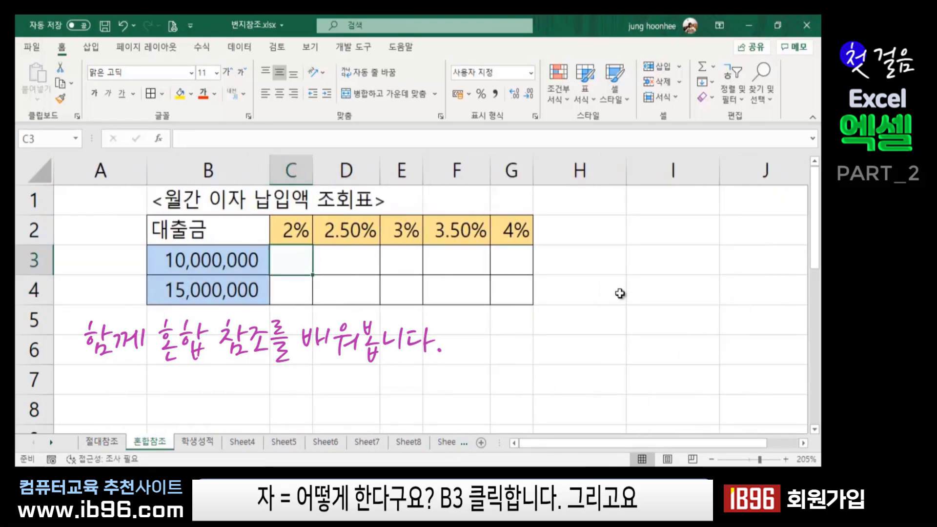
Step: Enter =$B3*C$2/12 in C3, using F4 to lock column B and row 2, returning 16,667
text(=)
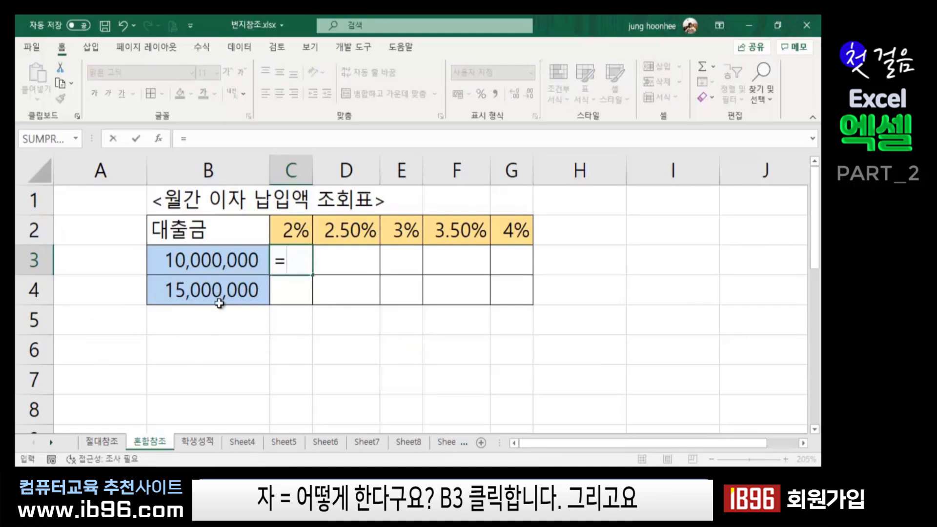
click(192, 262)
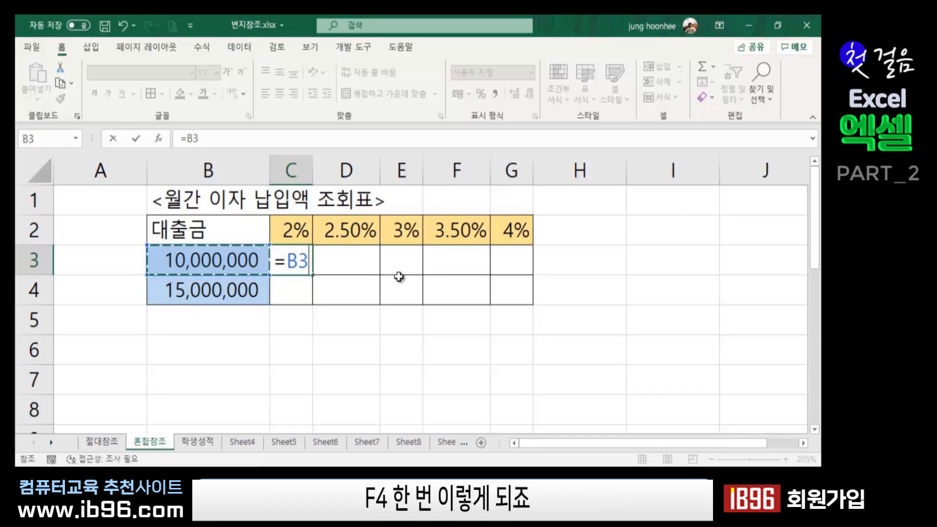
key(F4)
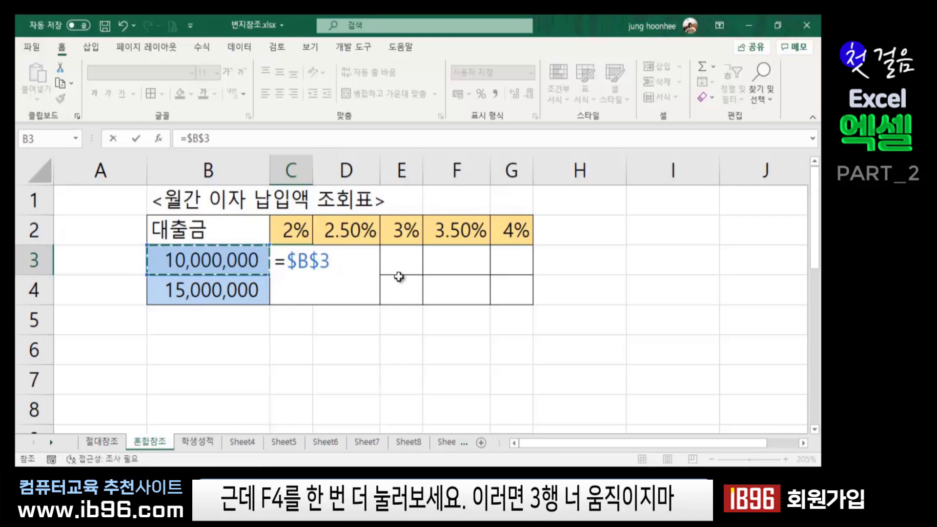
key(F4)
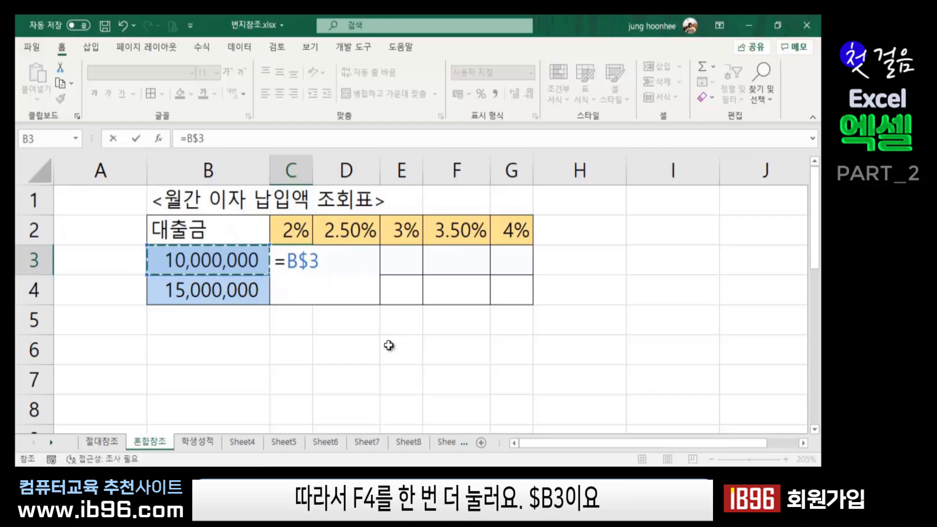
key(F4)
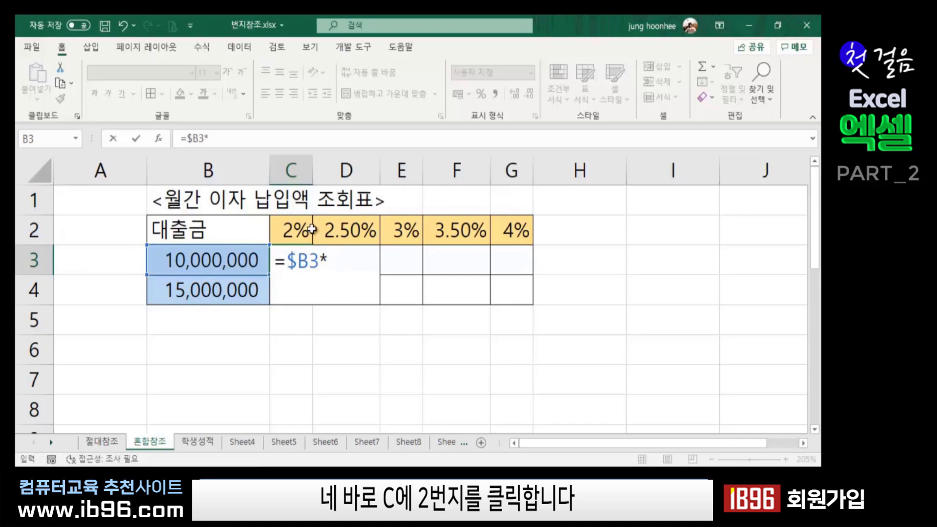
click(296, 230)
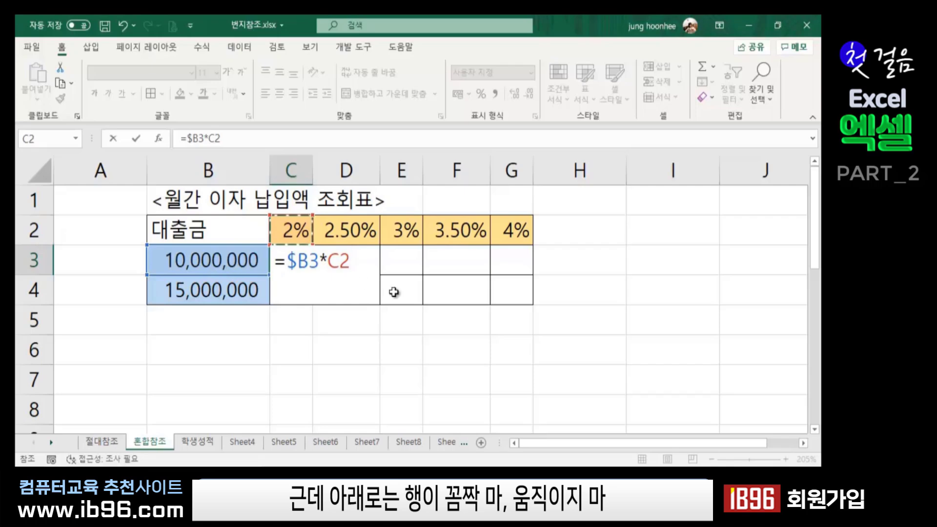
key(F4)
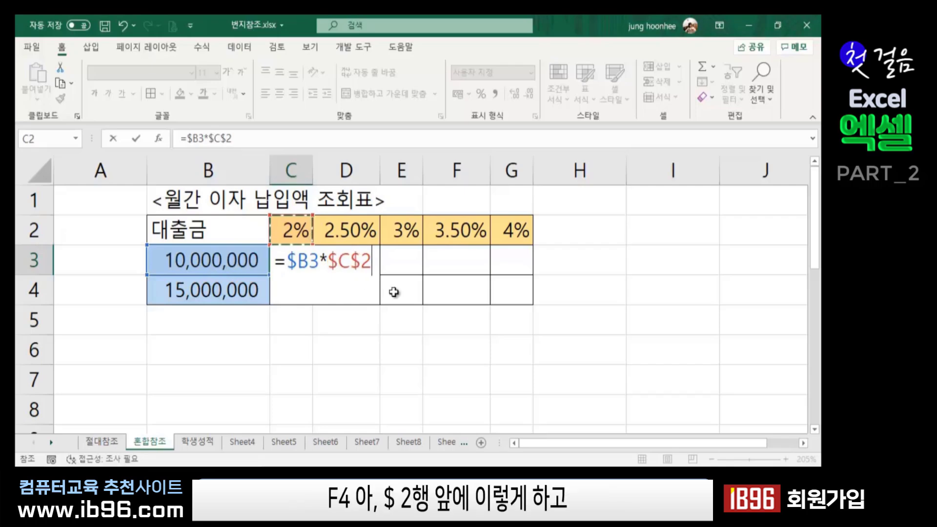
key(F4)
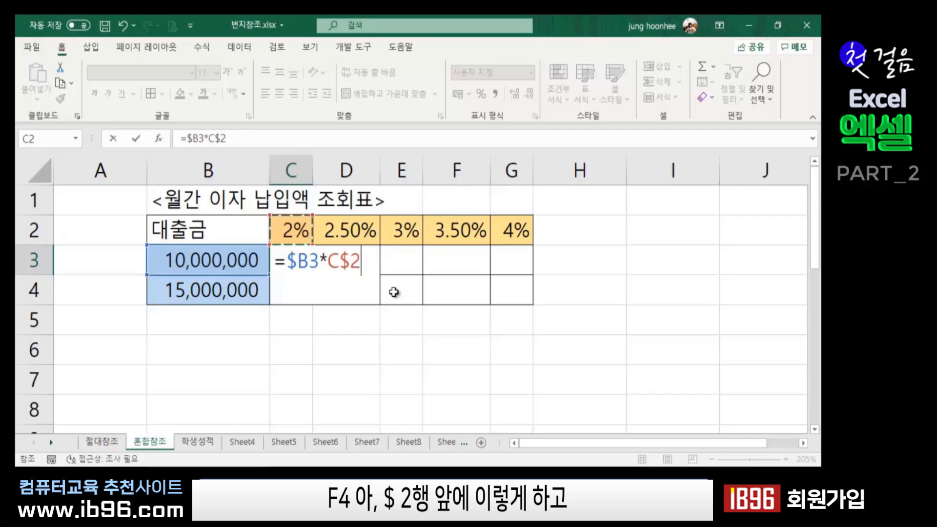
text(/1)
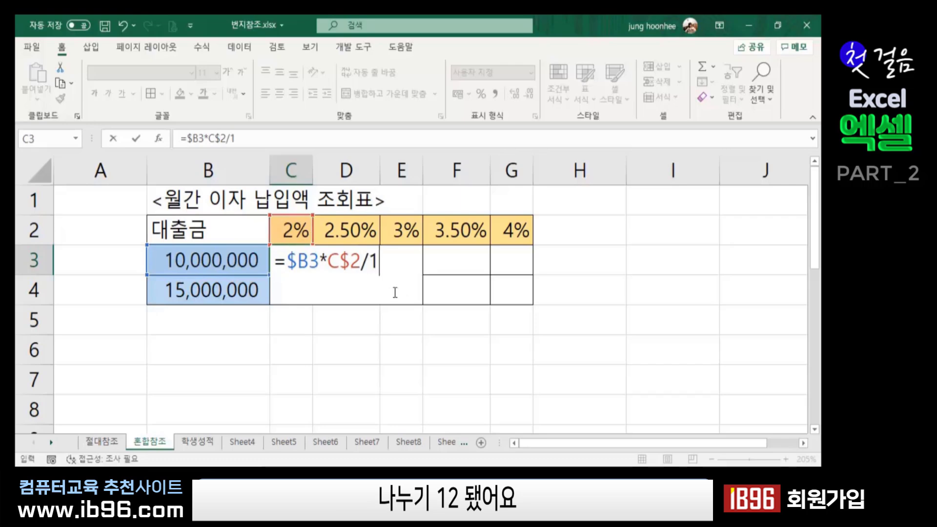
text(2)
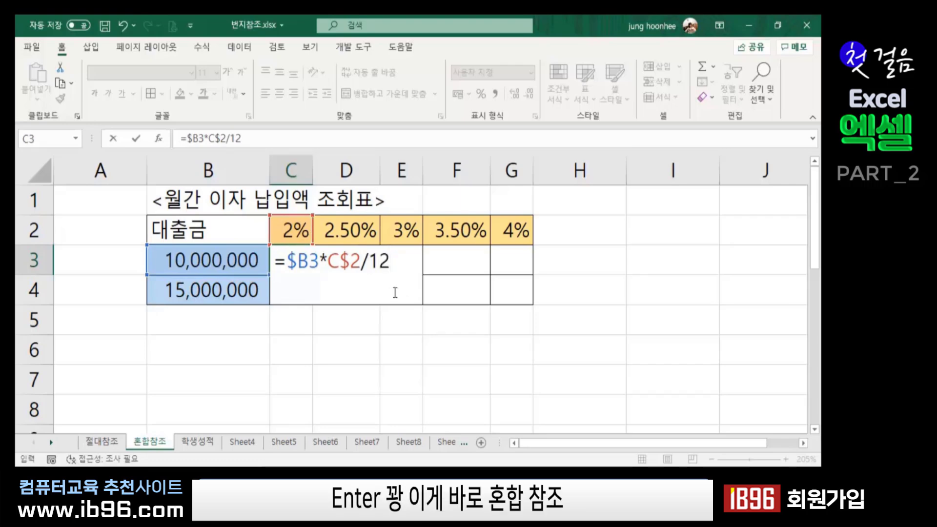
key(Return)
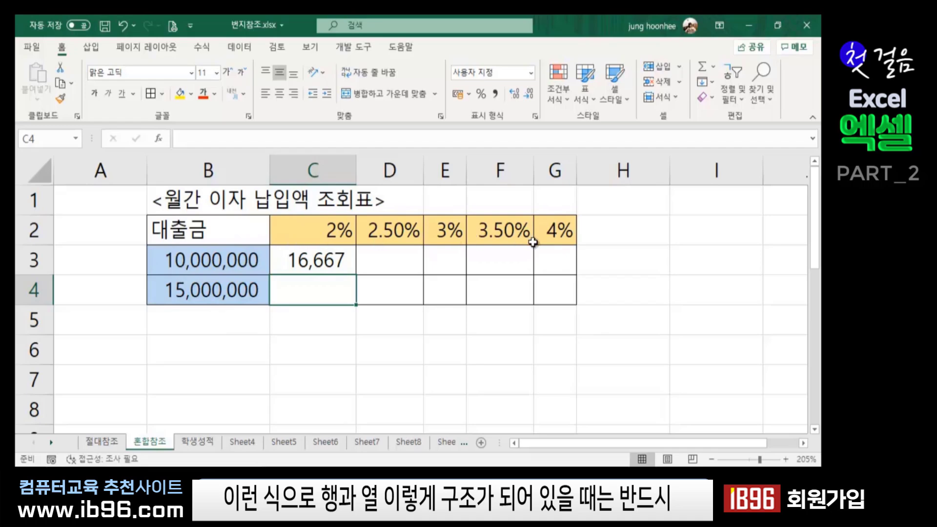
Step: Copy the C3 formula across to G3 and autofit columns D–G
click(332, 261)
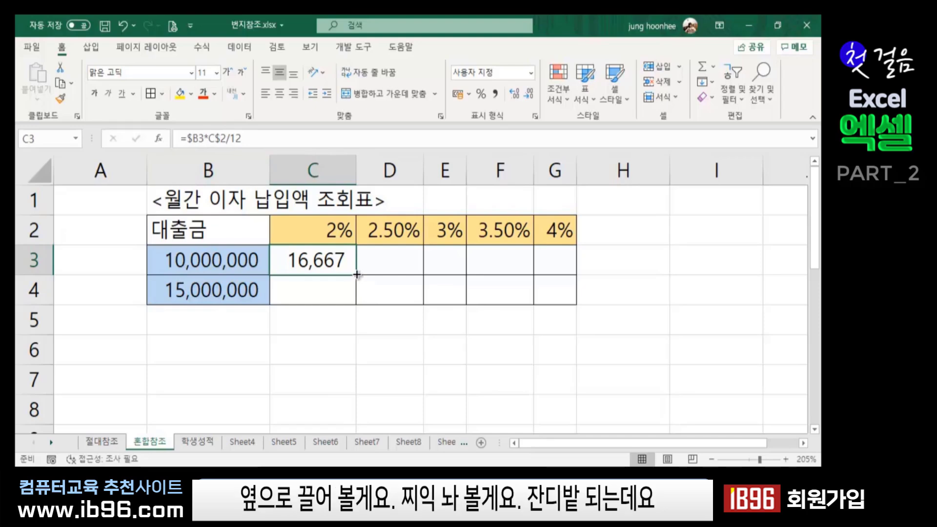
drag(357, 275, 569, 272)
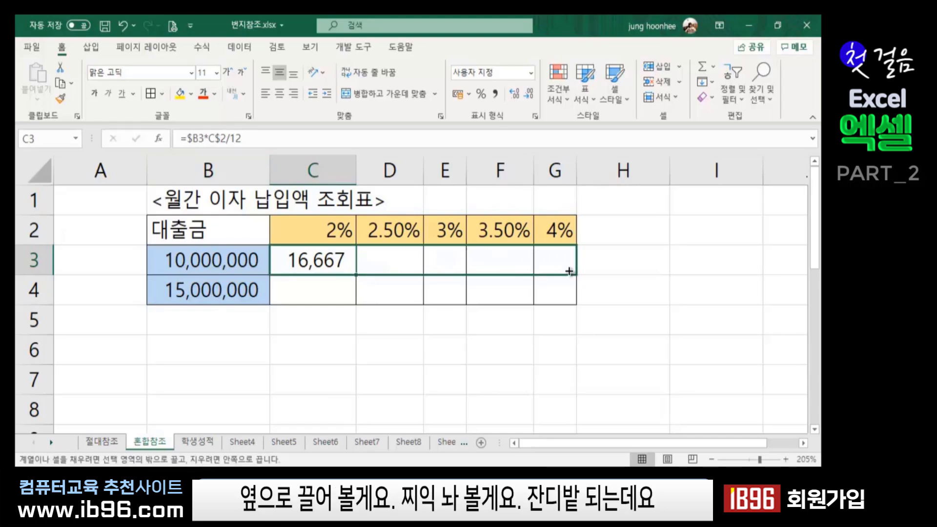
drag(574, 272, 575, 272)
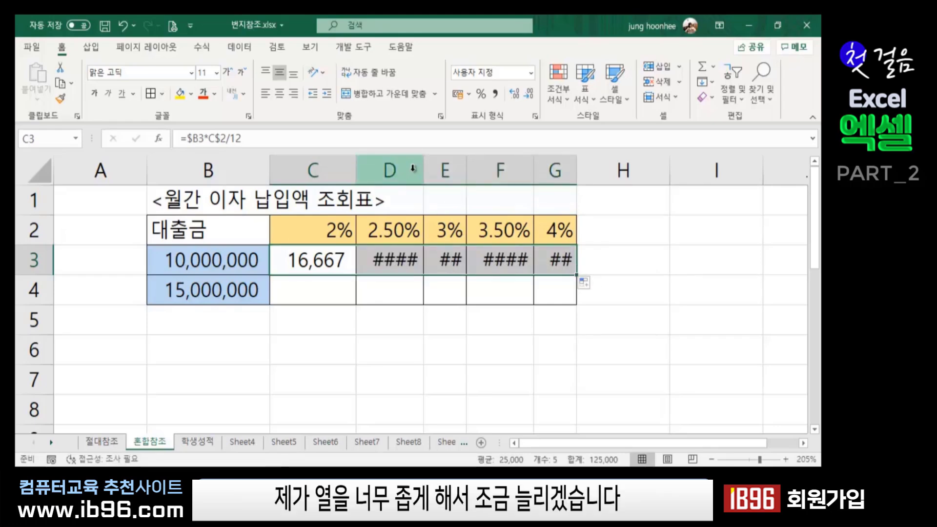
drag(414, 171, 578, 164)
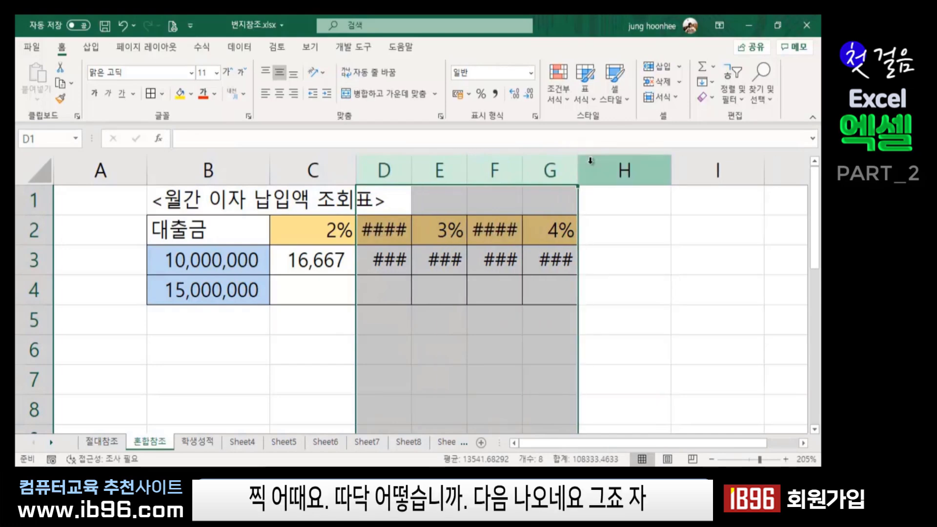
double_click(412, 168)
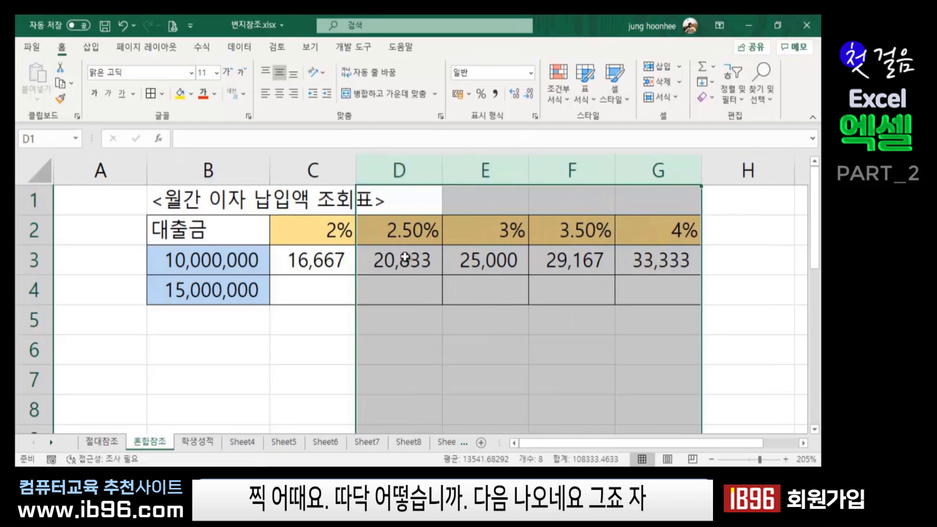
Step: Fill the C3:G3 formulas down into row 4, showing 25,000 through 50,000
click(664, 266)
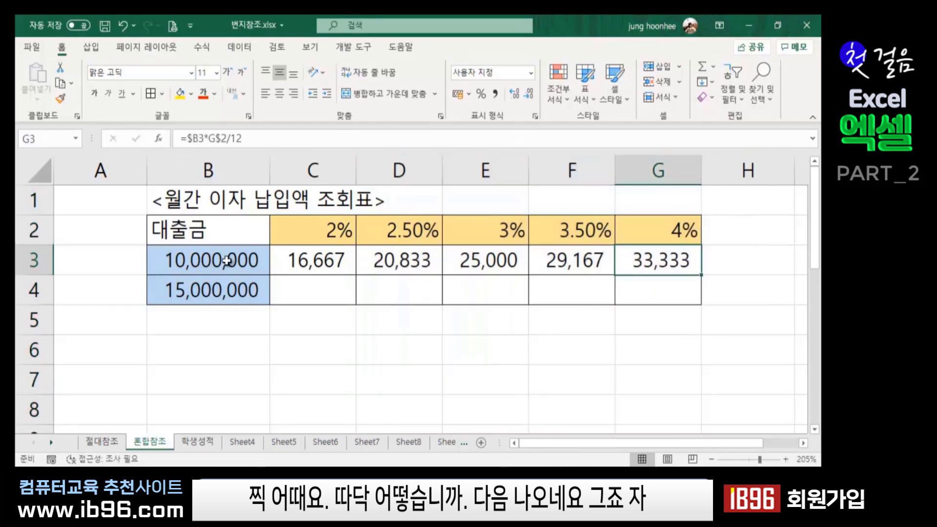
drag(335, 257, 646, 257)
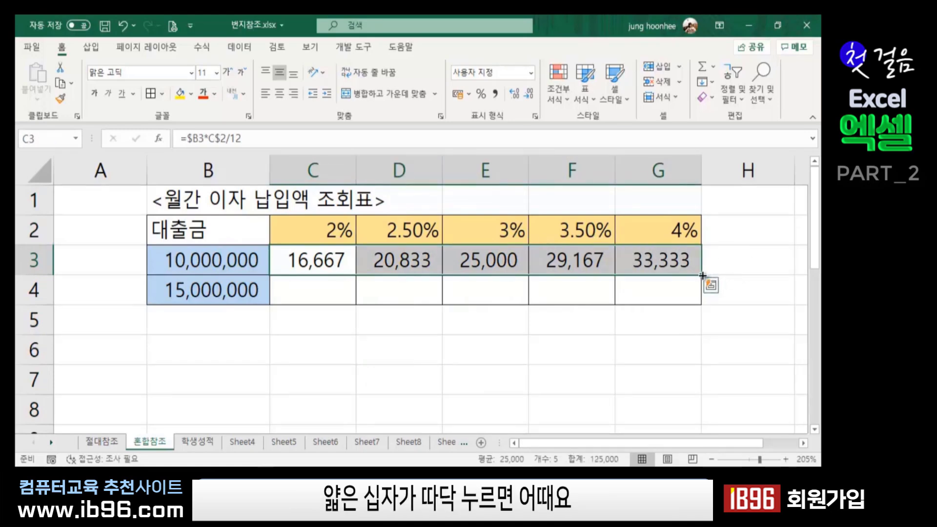
double_click(702, 276)
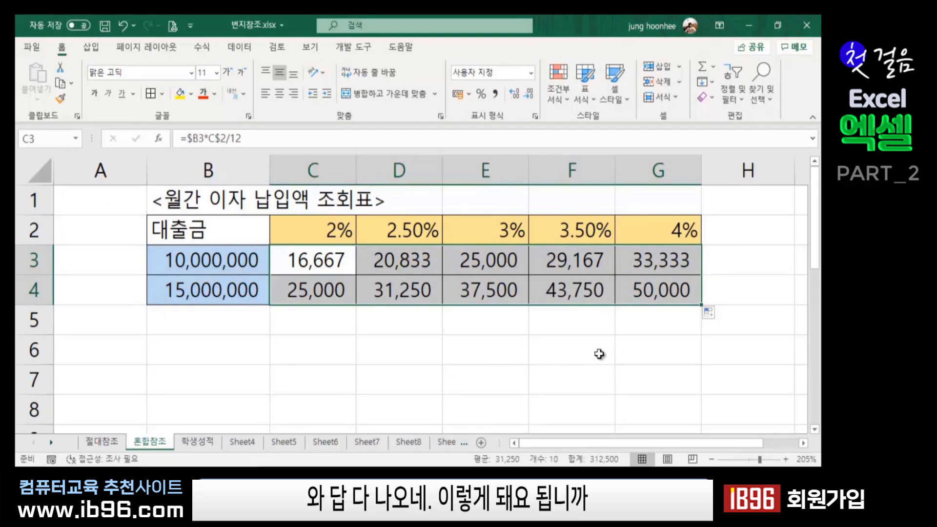
Step: Extend the loan amounts from 10,000,000 and 15,000,000 down to 30,000,000 in B7
click(211, 316)
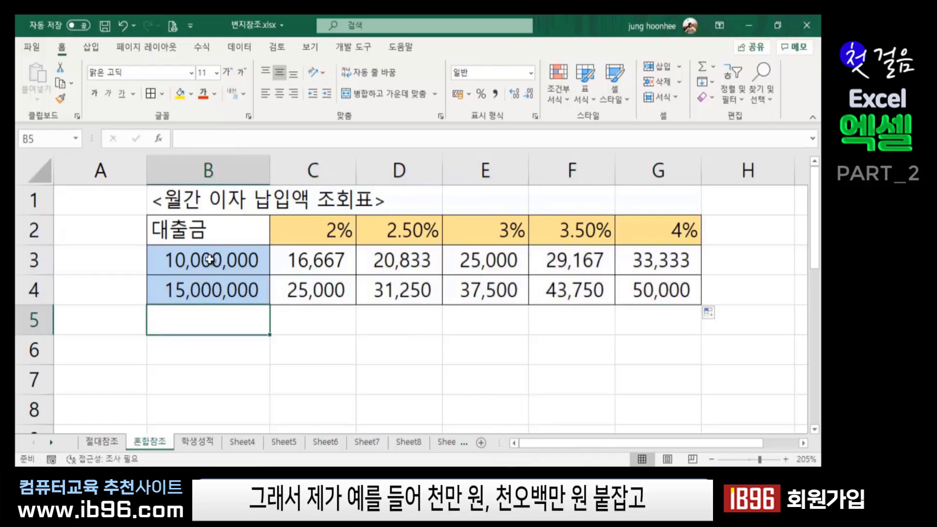
drag(210, 259, 205, 292)
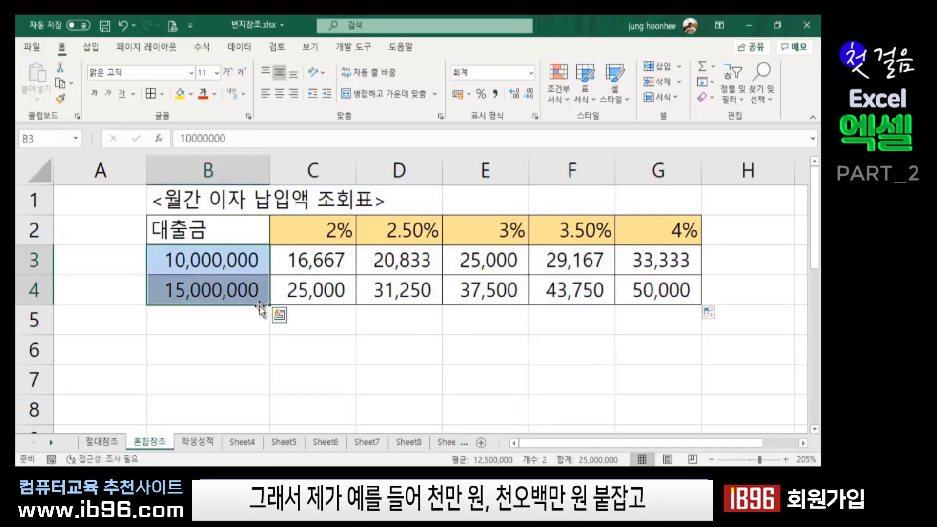
drag(270, 305, 273, 385)
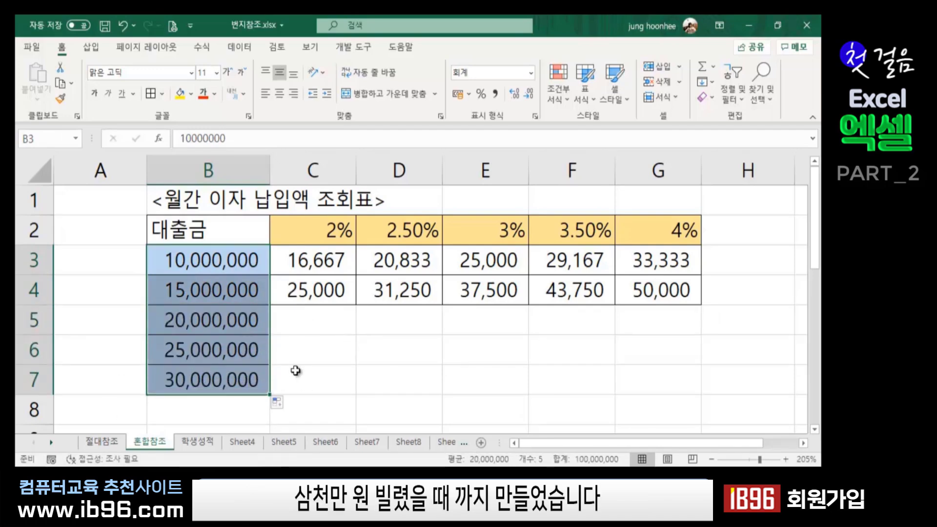
click(330, 371)
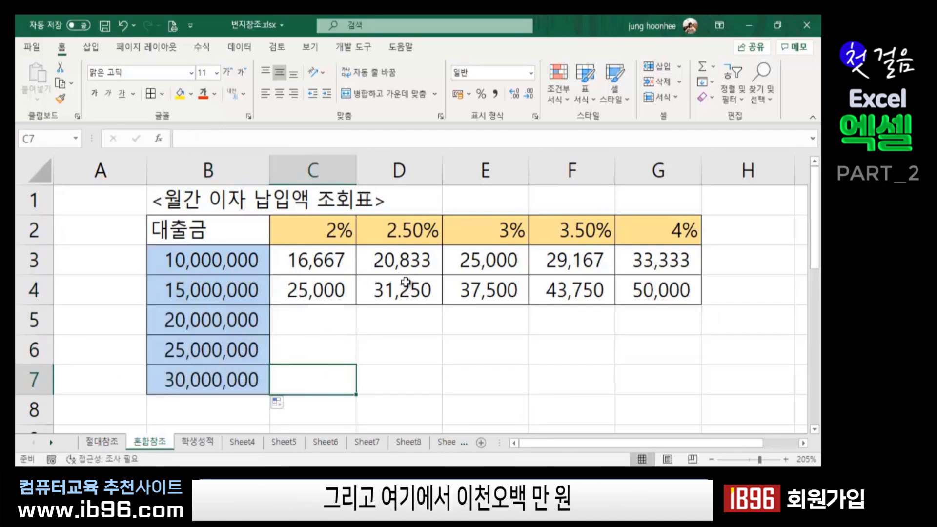
Step: Fill the C4:G4 interest formulas down through row 7 and autofit column G to show 100,000
drag(308, 295, 696, 290)
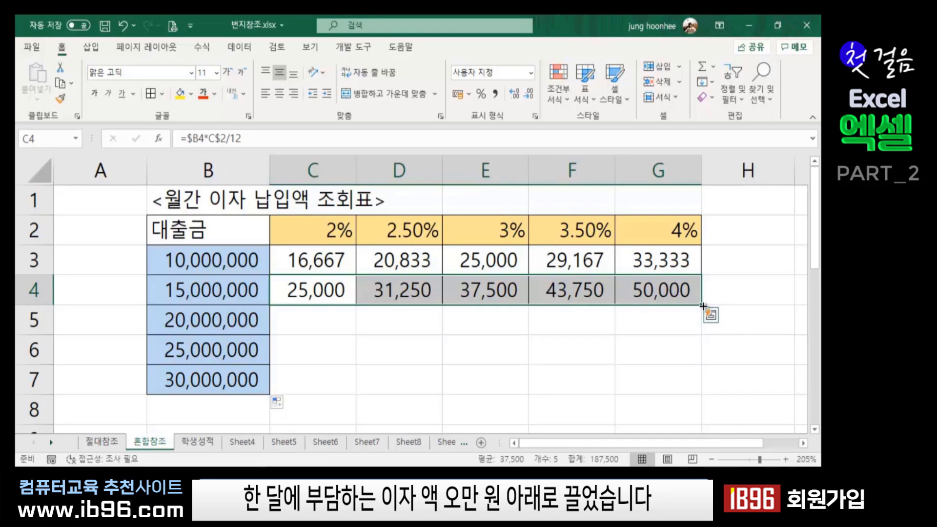
double_click(701, 305)
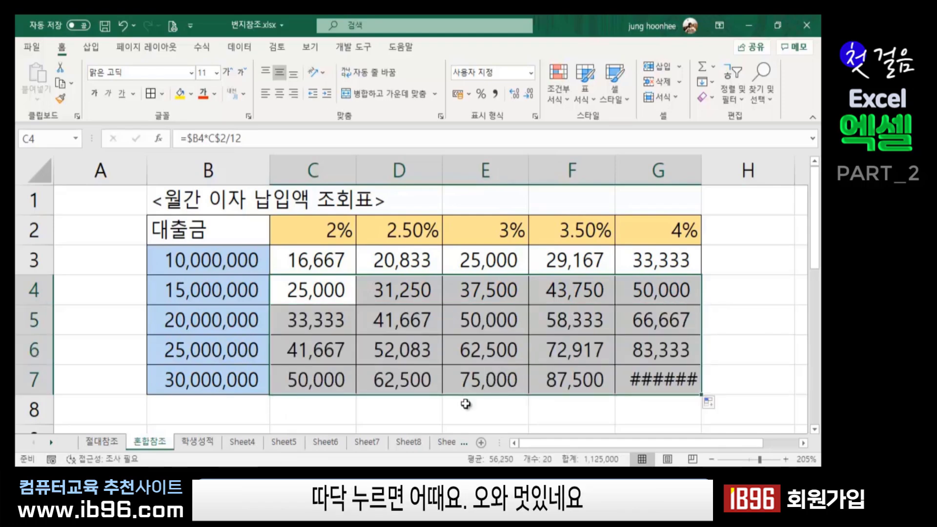
double_click(701, 168)
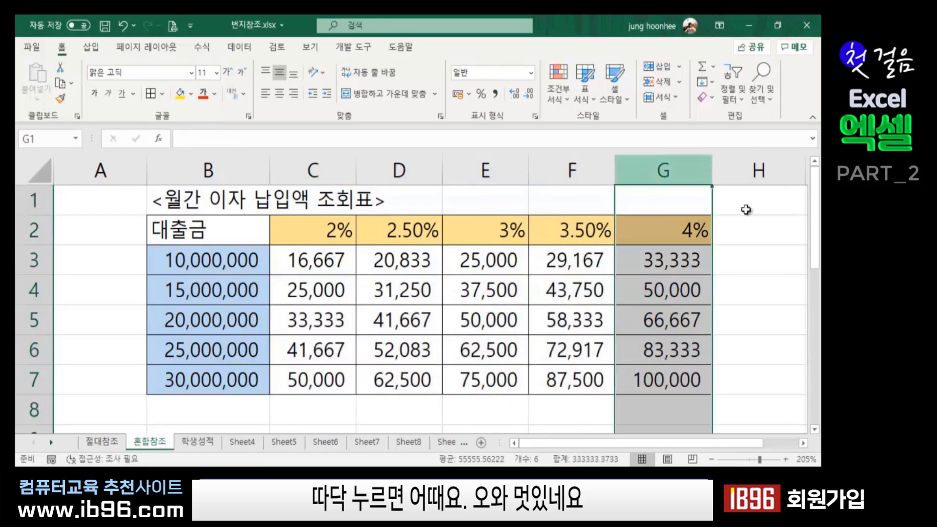
click(755, 270)
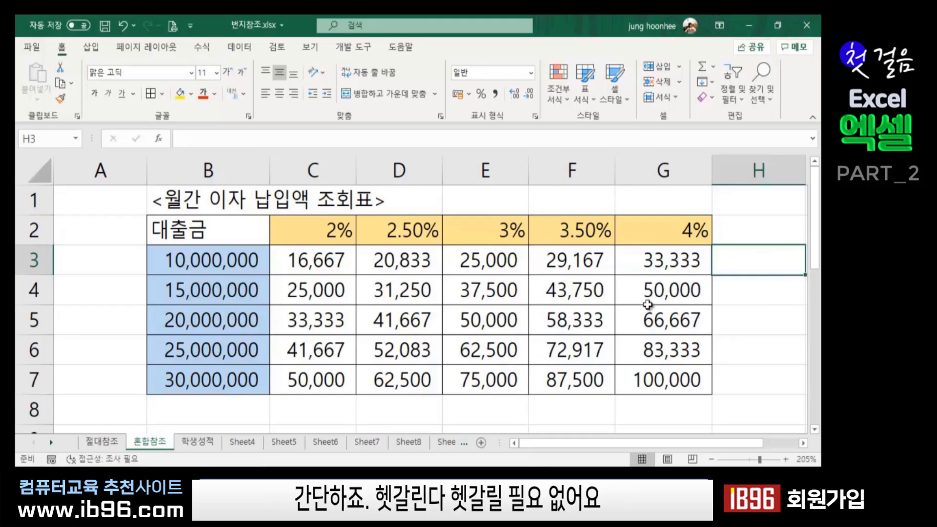
click(313, 260)
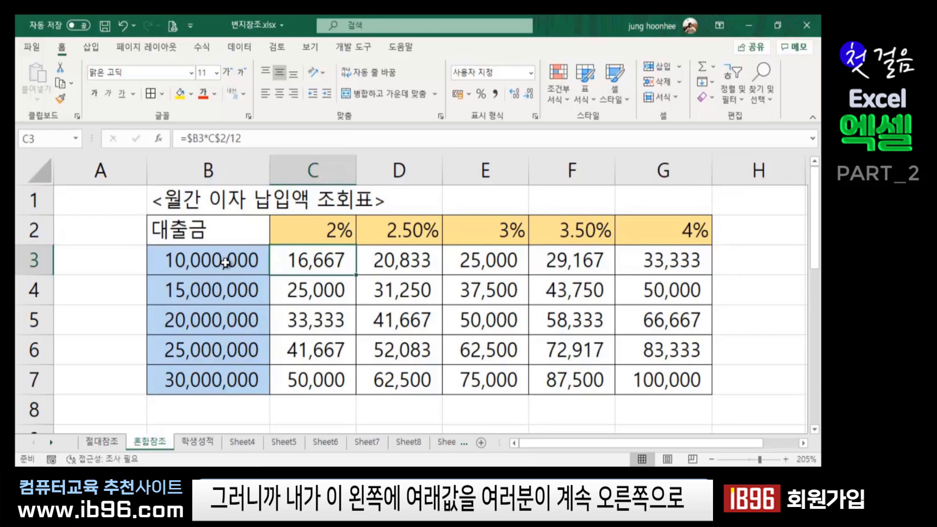
drag(220, 258, 220, 381)
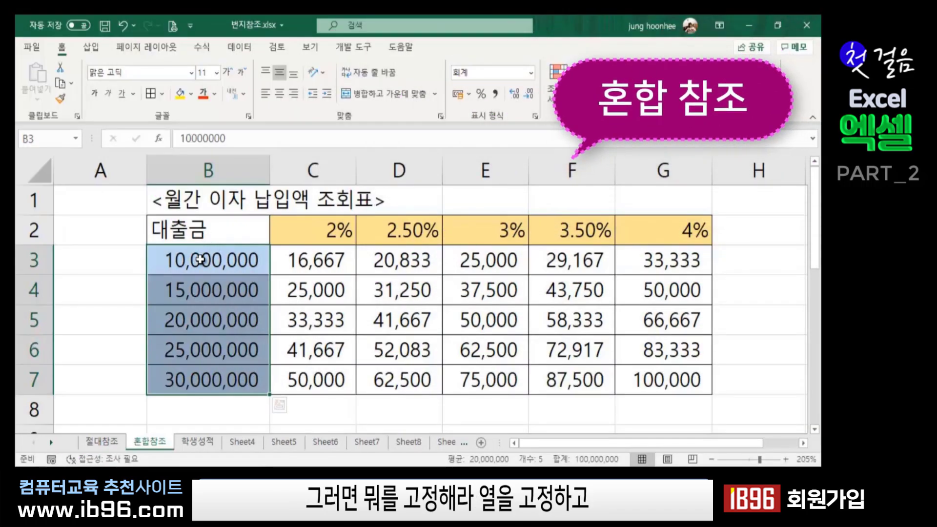
click(330, 229)
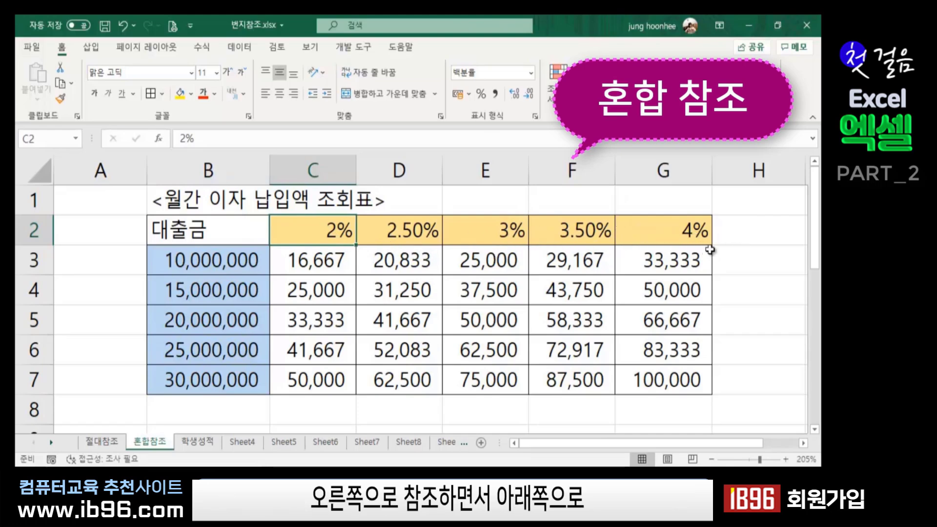
click(329, 251)
click(315, 288)
click(315, 319)
click(316, 357)
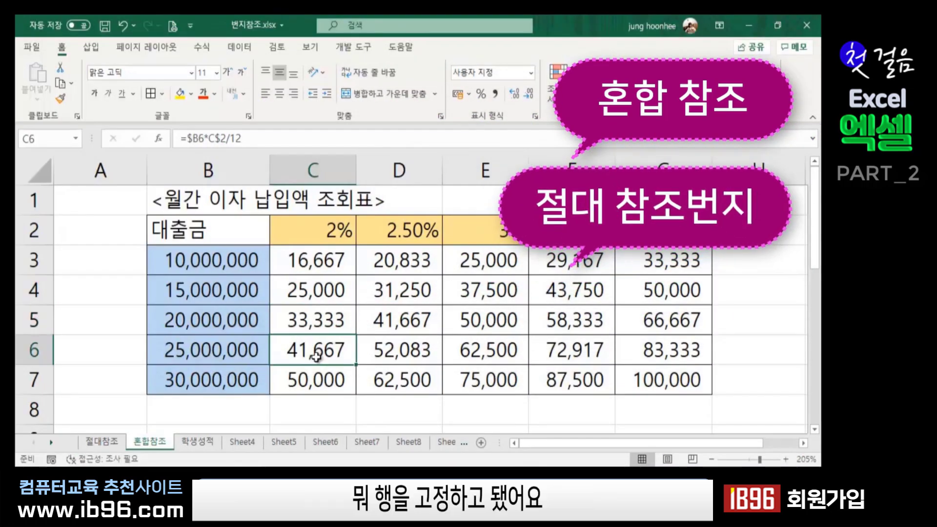
click(330, 230)
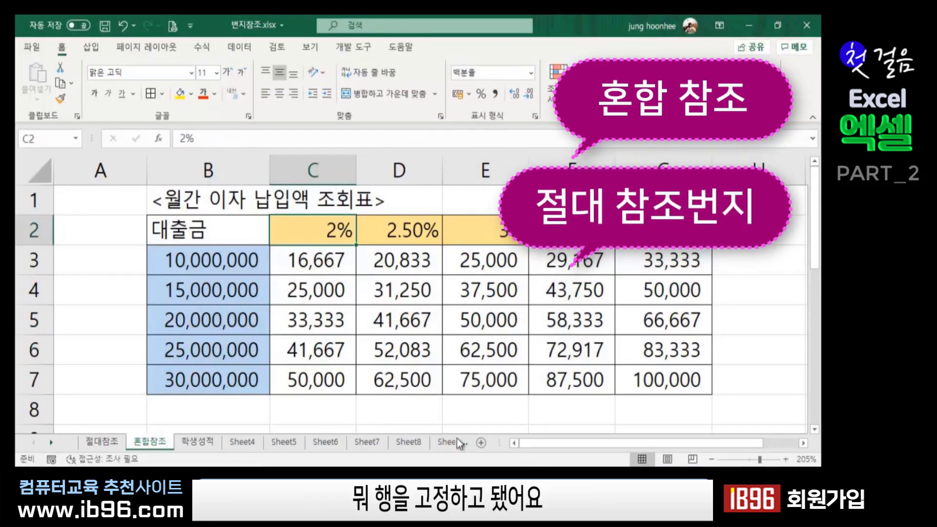
click(407, 442)
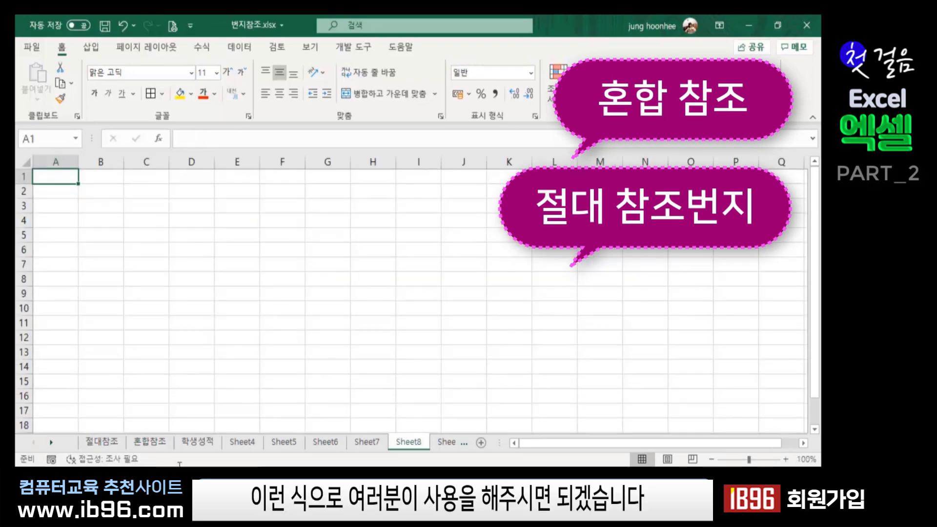
click(242, 444)
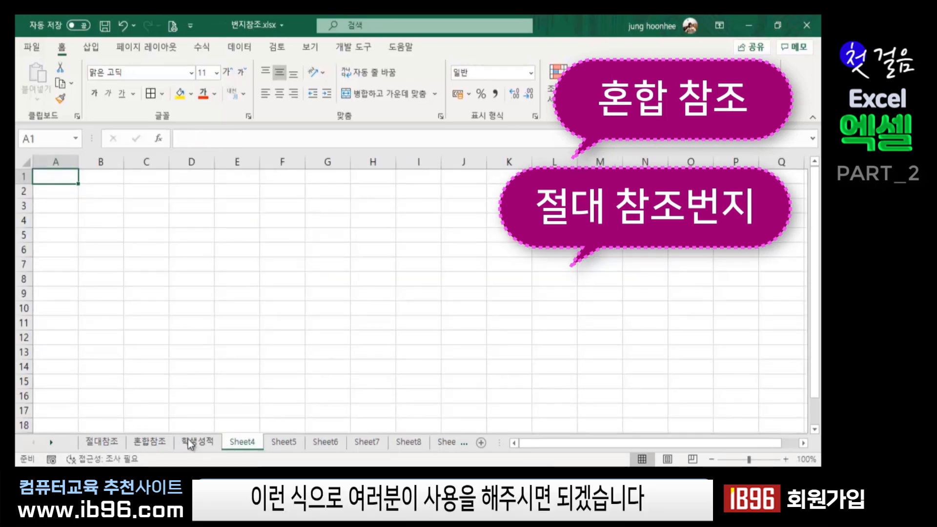
click(189, 443)
click(150, 440)
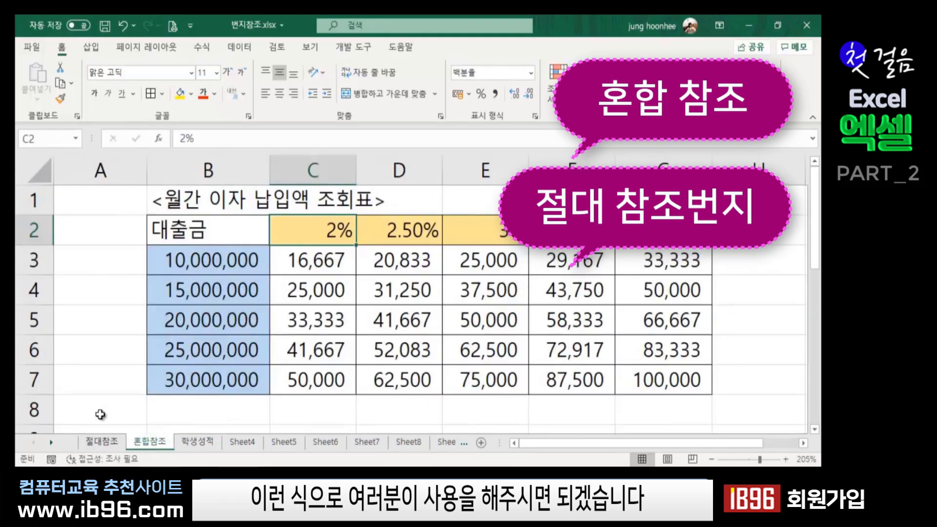
click(510, 293)
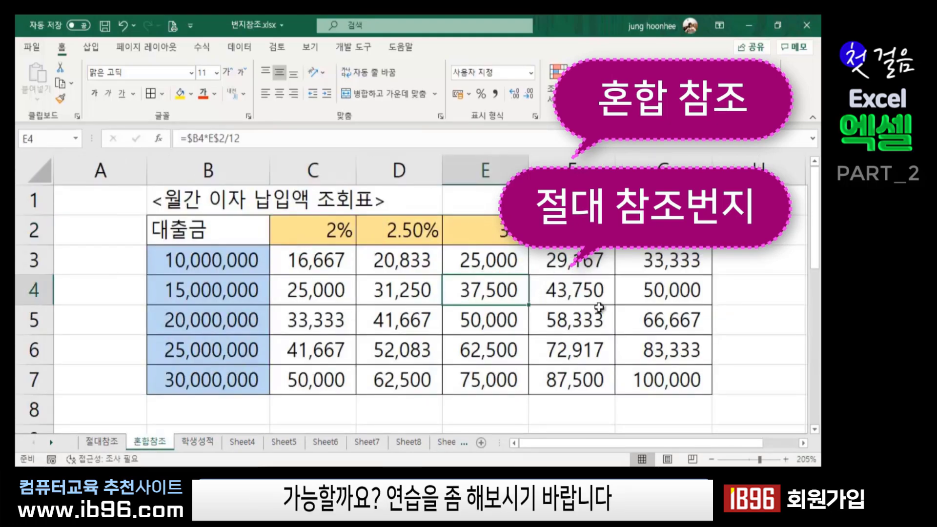